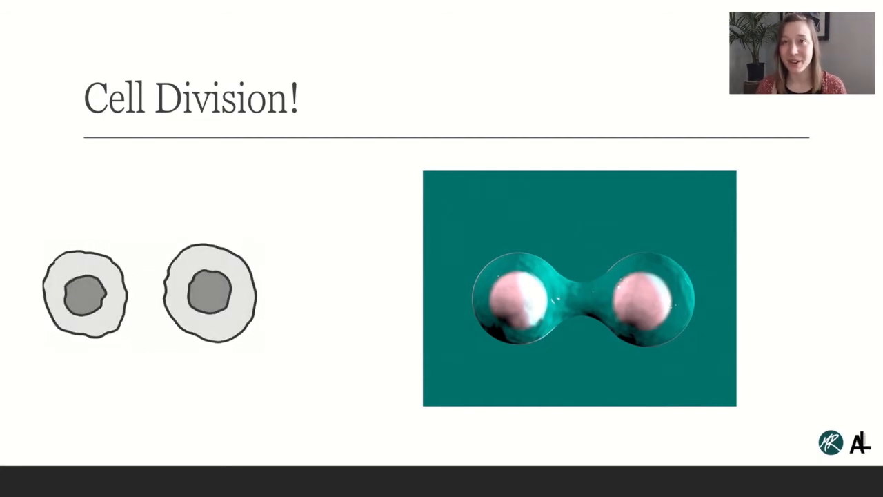
pyautogui.press('Right')
pyautogui.press('Right')
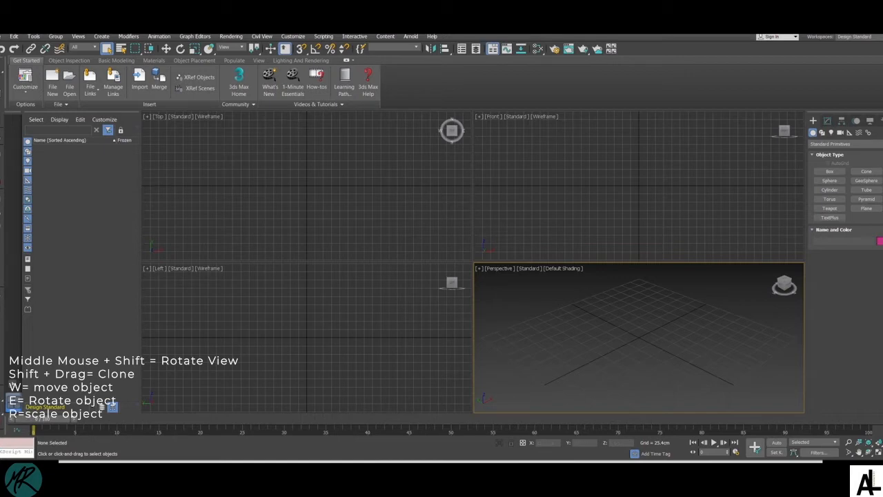
# Step: Switch to a three-viewport layout with two stacked viewports beside one large one, and set the large viewport to Perspective
pyautogui.click(13, 385)
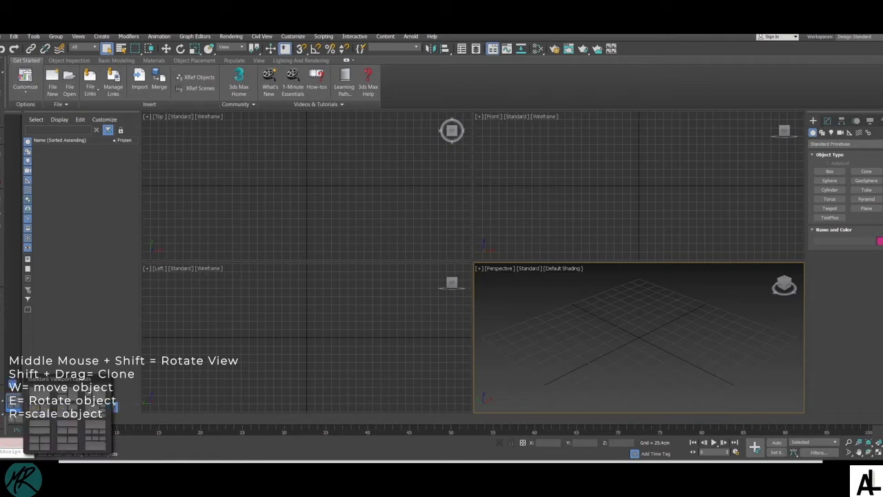
pyautogui.click(39, 409)
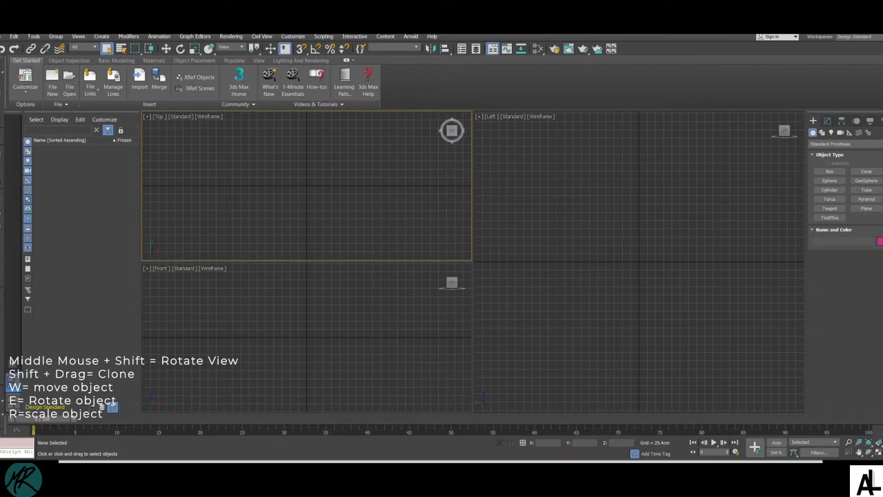
pyautogui.click(639, 262)
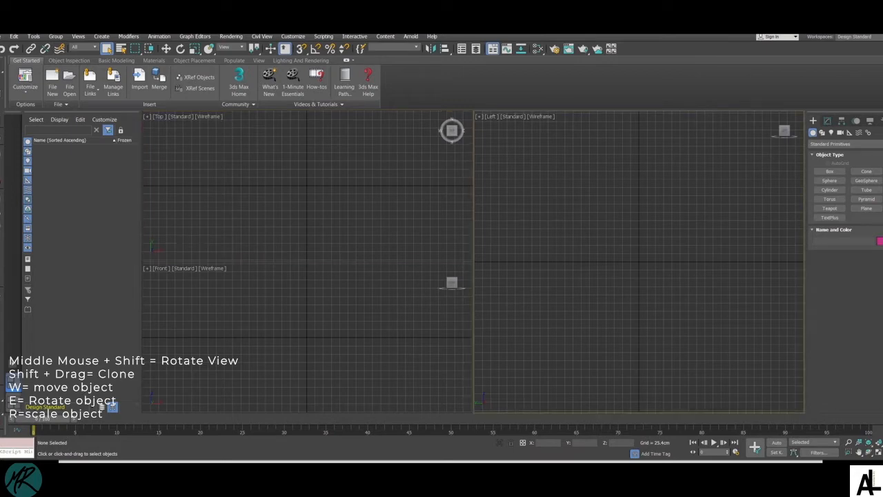
pyautogui.click(489, 116)
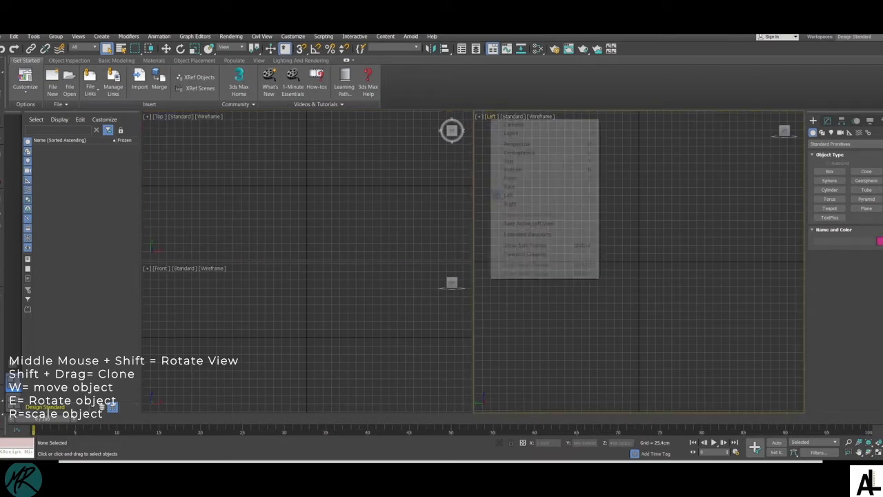
pyautogui.click(514, 144)
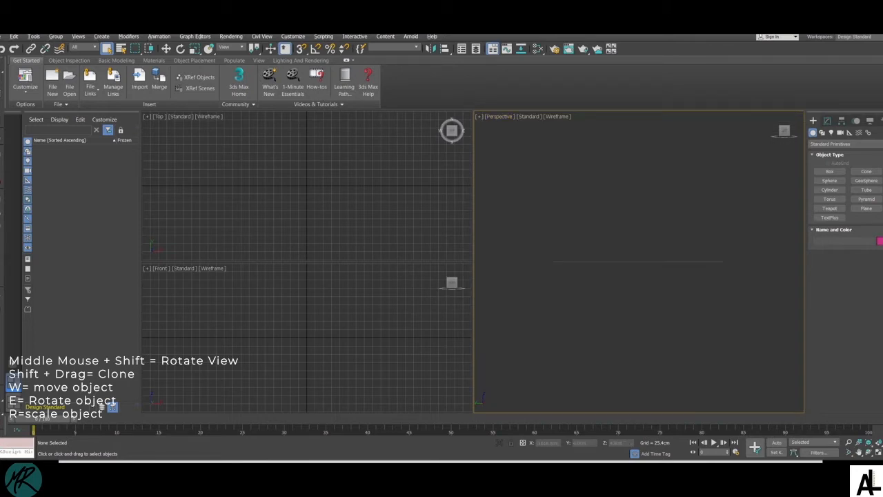
# Step: Place two Point helpers in the Top view on the horizontal axis, one on each side of the origin
pyautogui.keyDown('alt'); pyautogui.moveTo(649, 255); pyautogui.dragTo(642, 283, button='middle'); pyautogui.keyUp('alt')
pyautogui.moveTo(785, 131)
pyautogui.mouseDown()
pyautogui.moveTo(787, 123)
pyautogui.moveTo(785, 130)
pyautogui.mouseUp()
pyautogui.scroll(3, 638, 262)
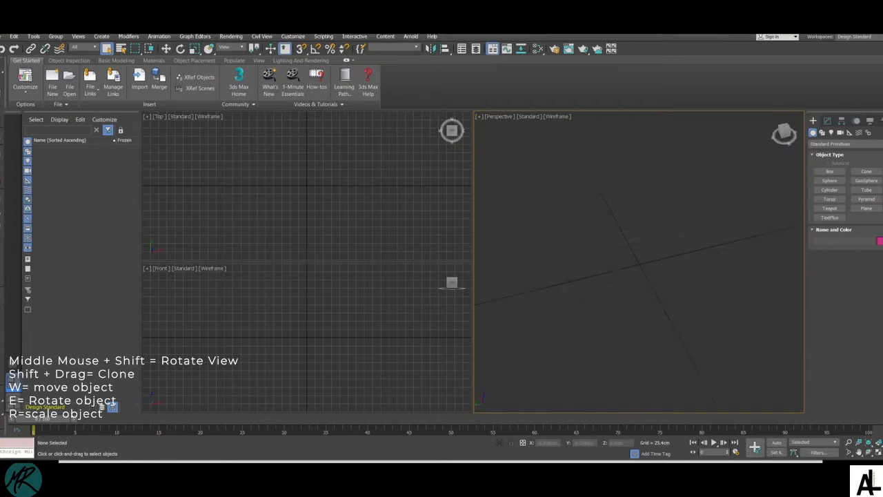
pyautogui.scroll(2, 638, 262)
pyautogui.click(850, 132)
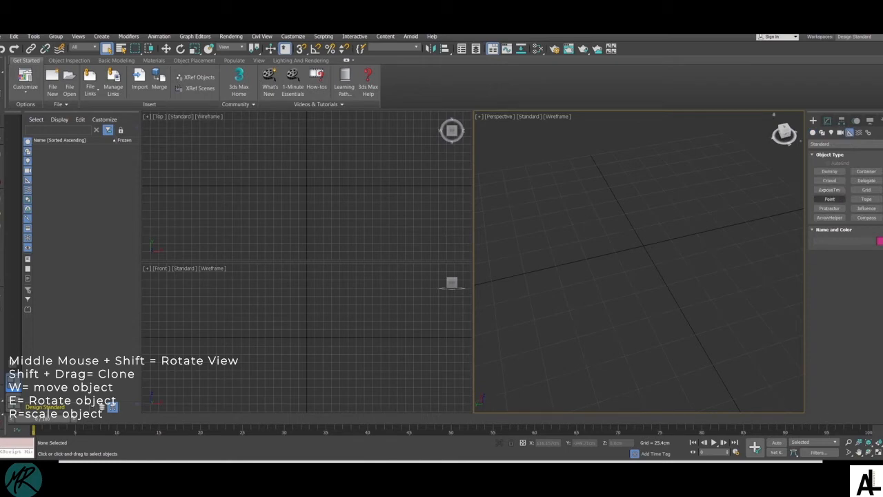
pyautogui.click(830, 199)
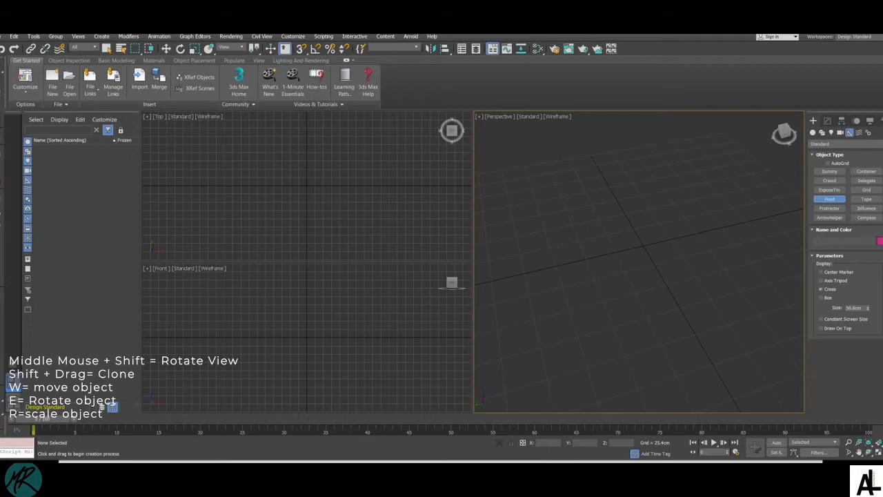
pyautogui.click(272, 187)
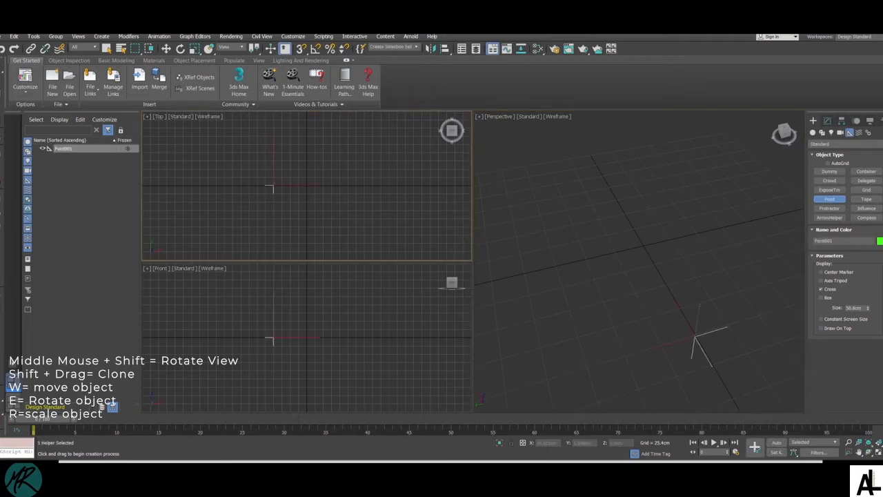
pyautogui.click(327, 188)
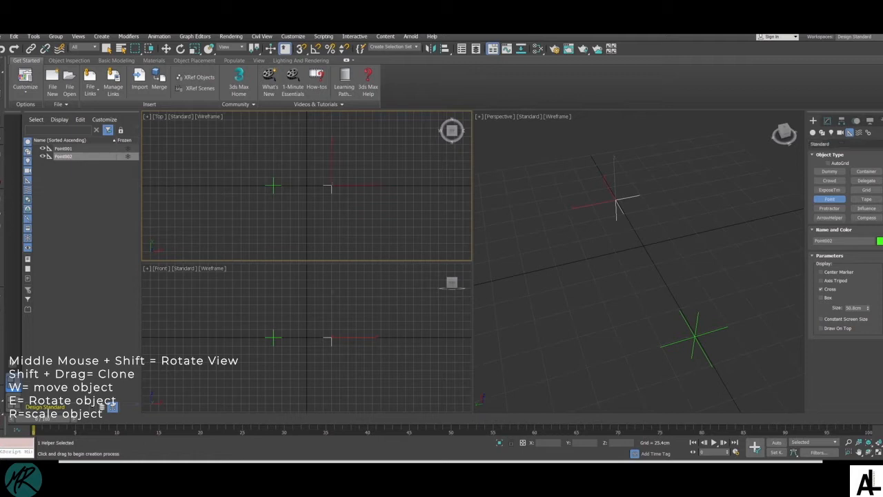
# Step: Create a BlobMesh compound object in the Perspective view between the two Point helpers
pyautogui.click(843, 144)
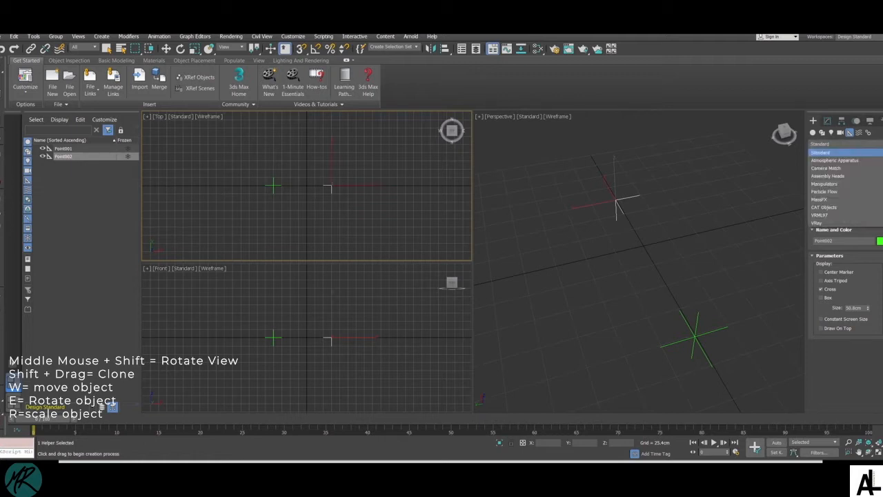
pyautogui.click(821, 152)
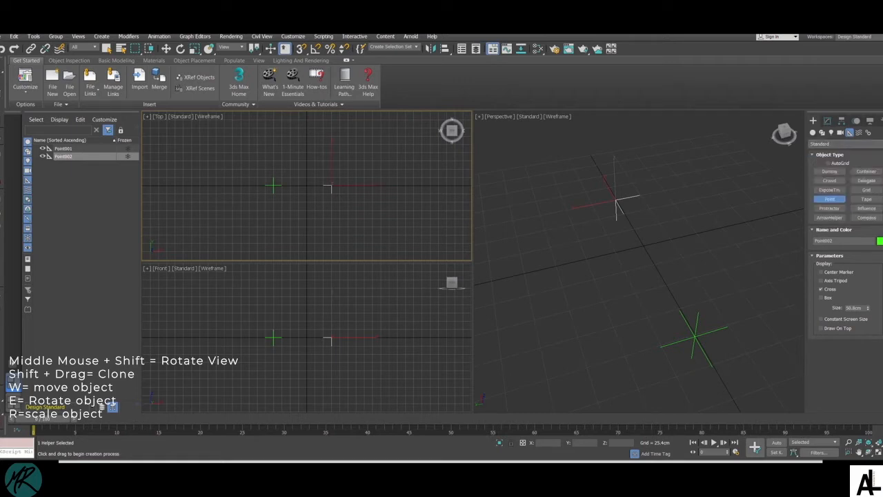
pyautogui.click(813, 133)
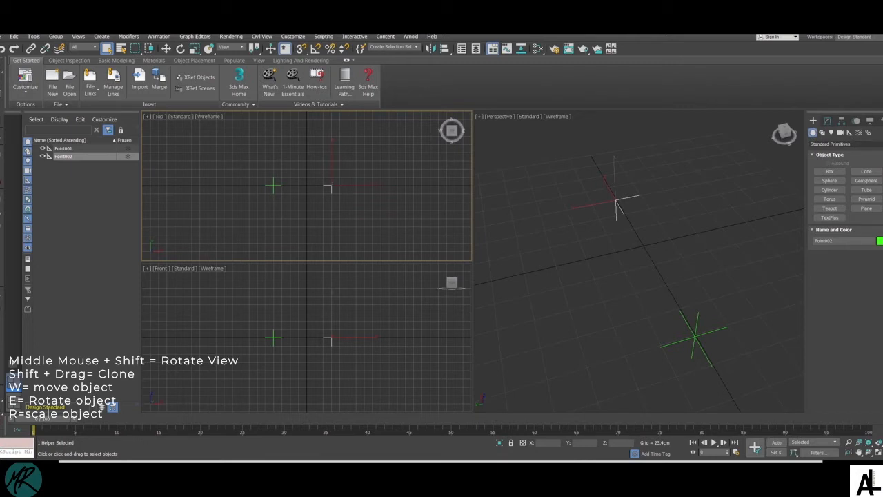
pyautogui.click(830, 144)
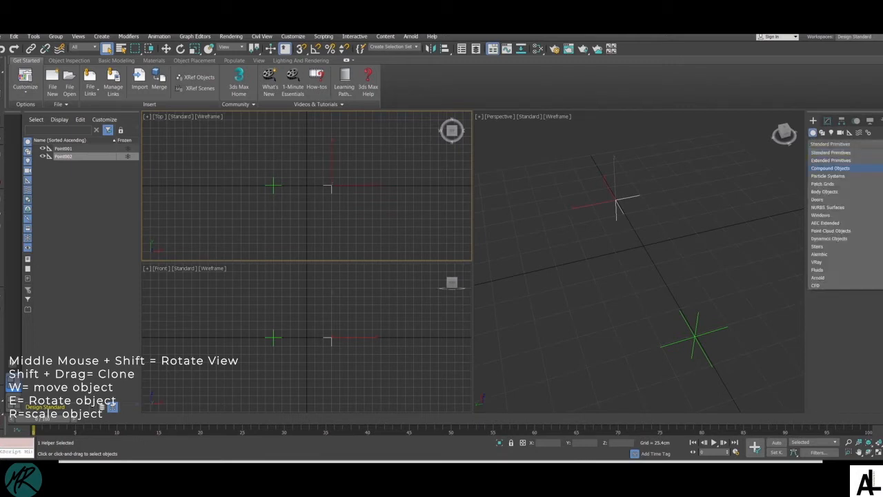
pyautogui.click(830, 167)
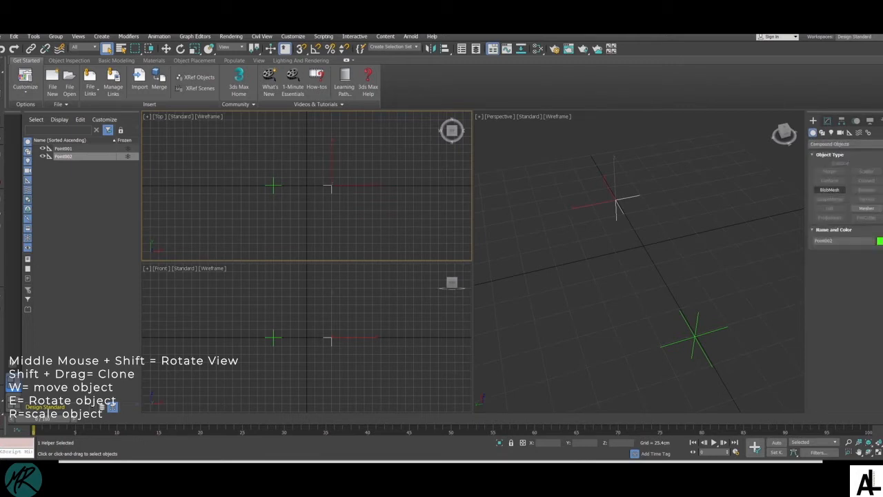
pyautogui.click(830, 189)
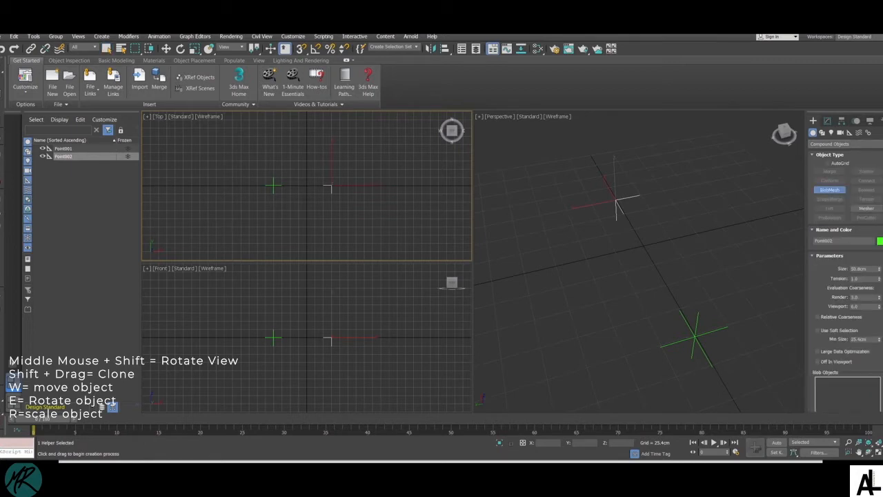
pyautogui.click(649, 257)
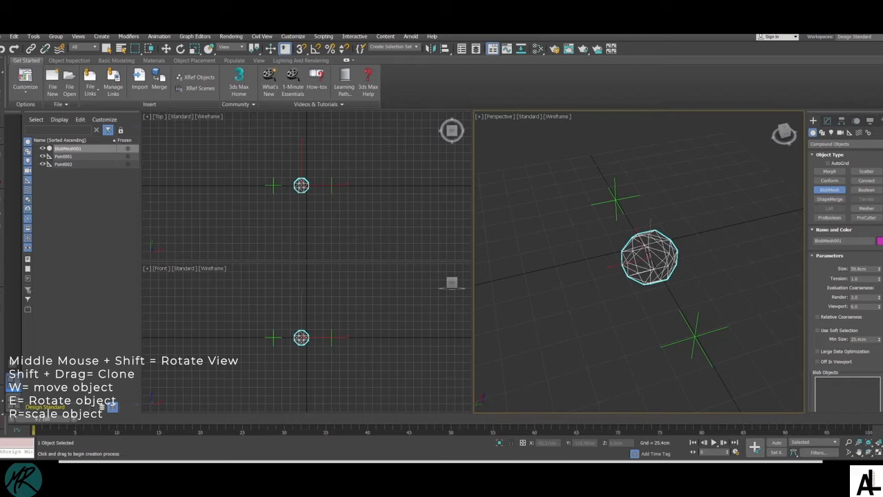
# Step: Add Point001 and Point002 to the BlobMesh's blob objects
pyautogui.scroll(-5, 846, 276)
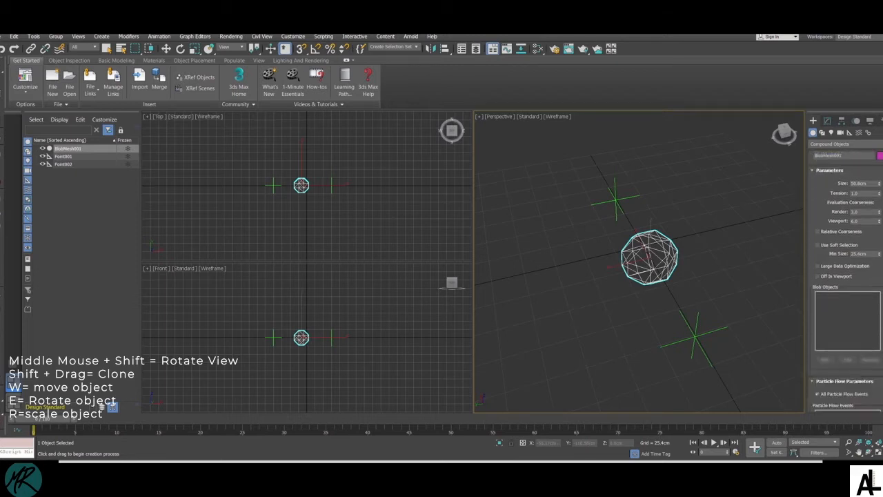
pyautogui.scroll(-1, 846, 276)
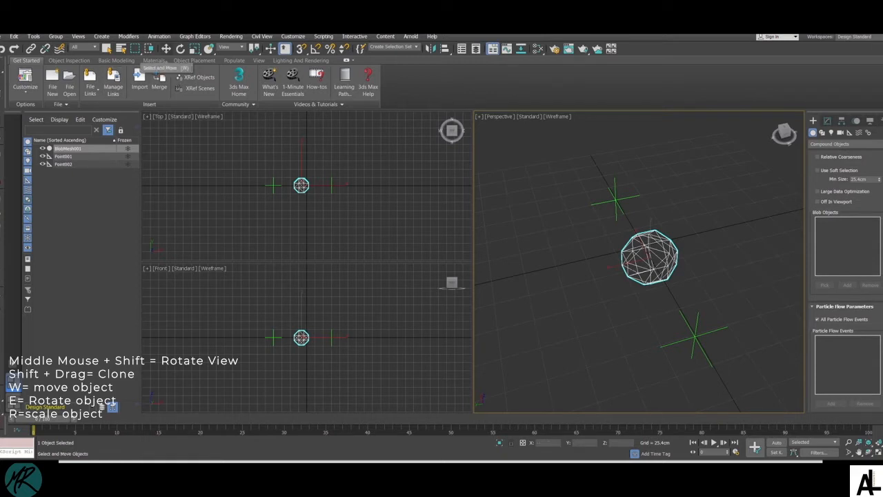
pyautogui.click(166, 49)
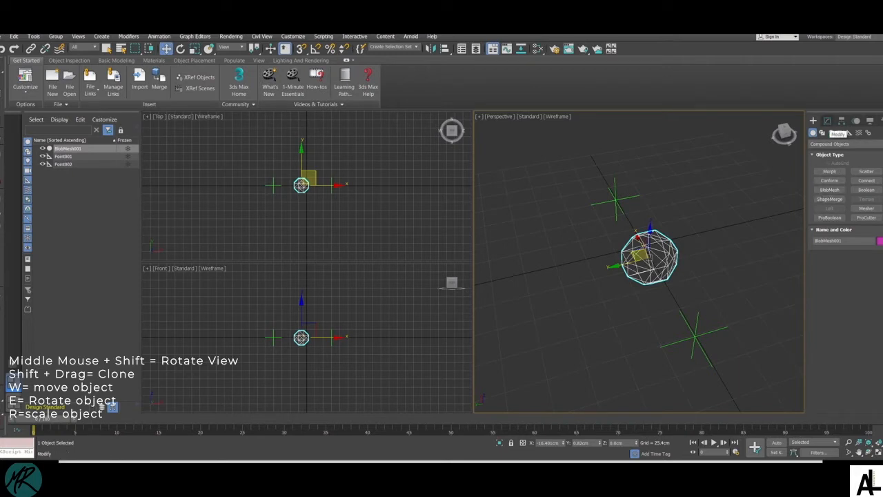
pyautogui.click(828, 122)
pyautogui.scroll(-3, 848, 311)
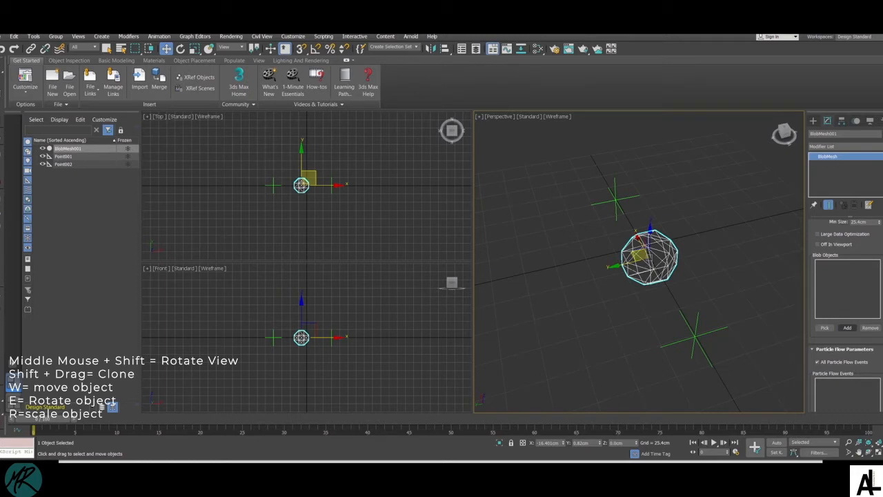
pyautogui.click(848, 328)
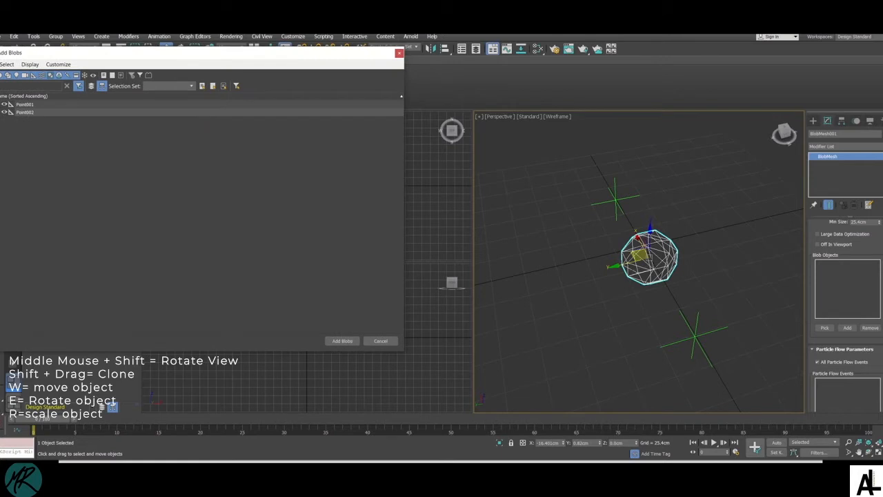
pyautogui.click(25, 104)
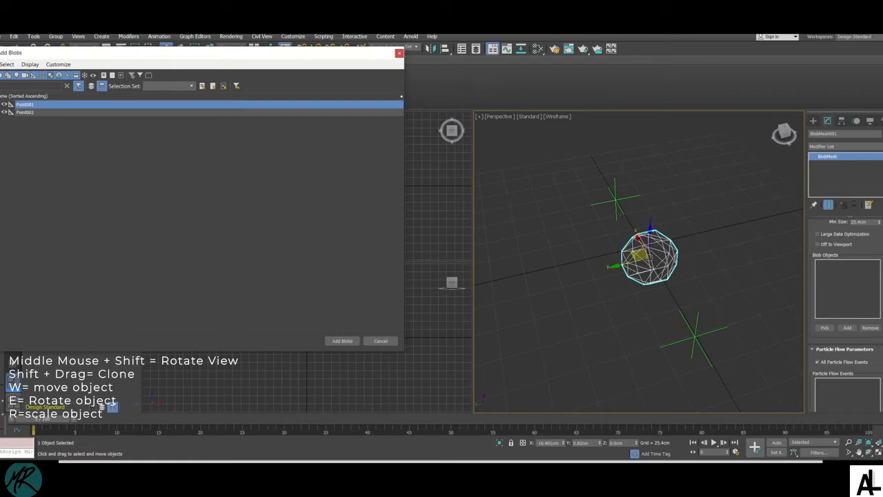
pyautogui.keyDown('ctrl'); pyautogui.click(25, 112); pyautogui.keyUp('ctrl')
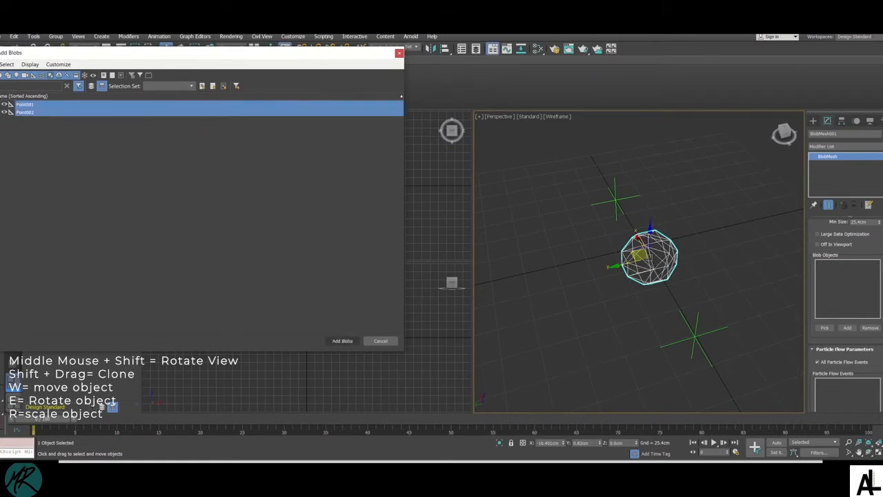
pyautogui.click(342, 341)
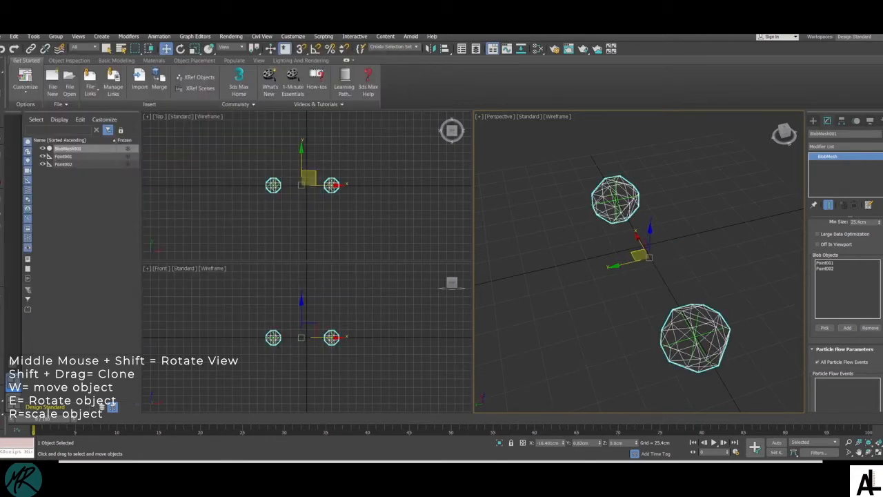
# Step: Set the Perspective viewport's display from wireframe to Default Shading
pyautogui.scroll(3, 845, 289)
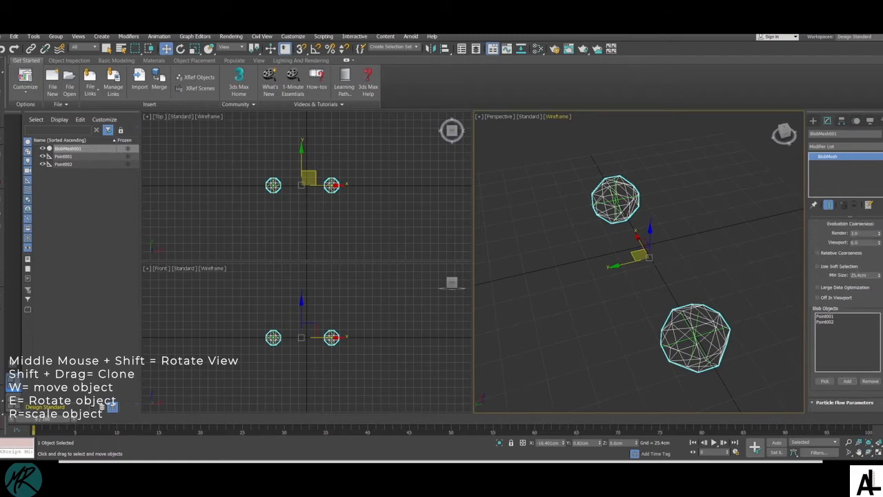
pyautogui.click(554, 118)
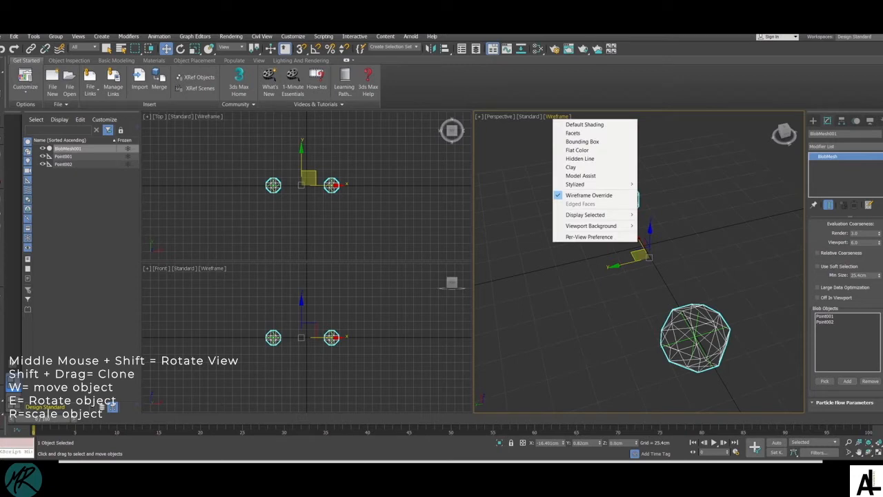
pyautogui.click(584, 125)
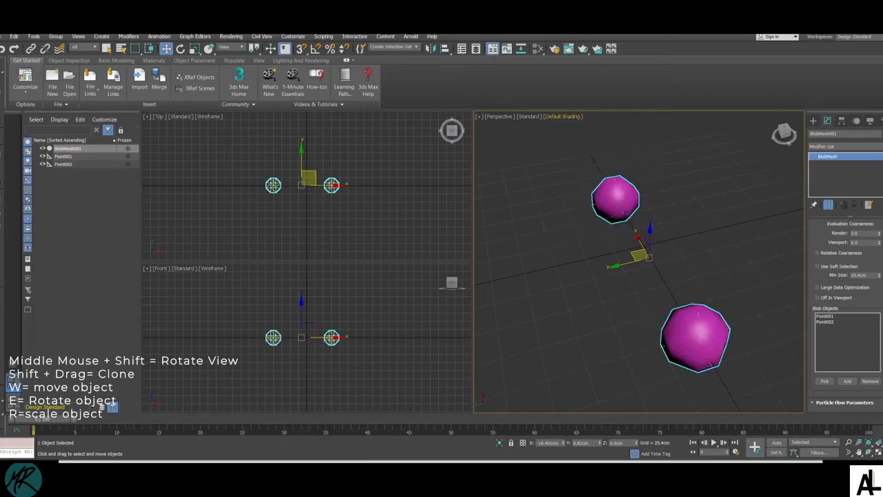
# Step: Set the BlobMesh's size to 180 cm
pyautogui.keyDown('alt'); pyautogui.moveTo(621, 276); pyautogui.dragTo(643, 276, button='middle'); pyautogui.keyUp('alt')
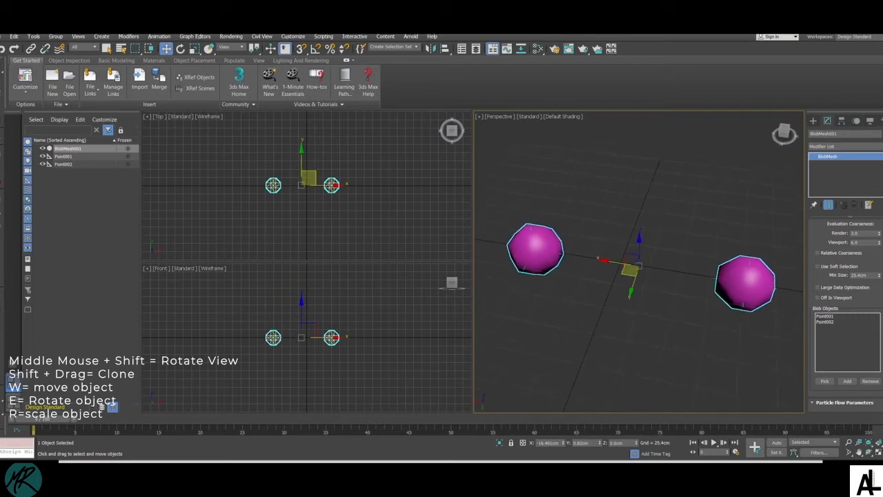
pyautogui.scroll(1, 845, 310)
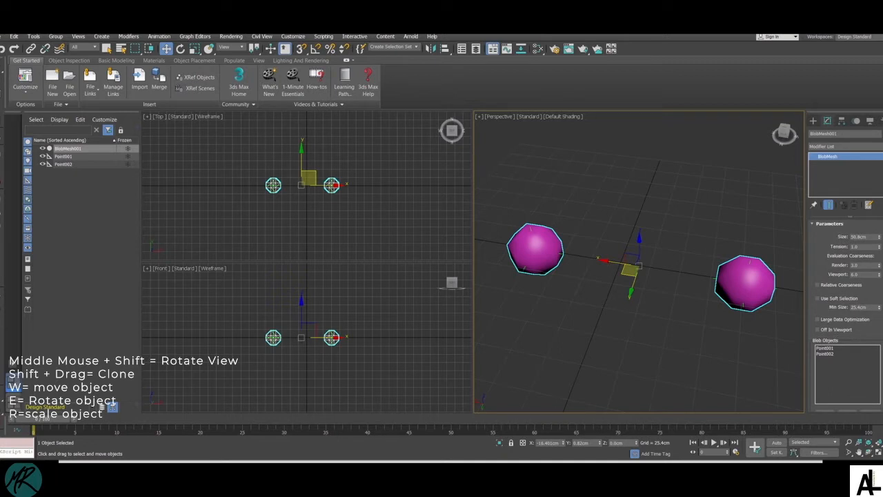
pyautogui.click(868, 236)
pyautogui.write('1')
pyautogui.press('Return')
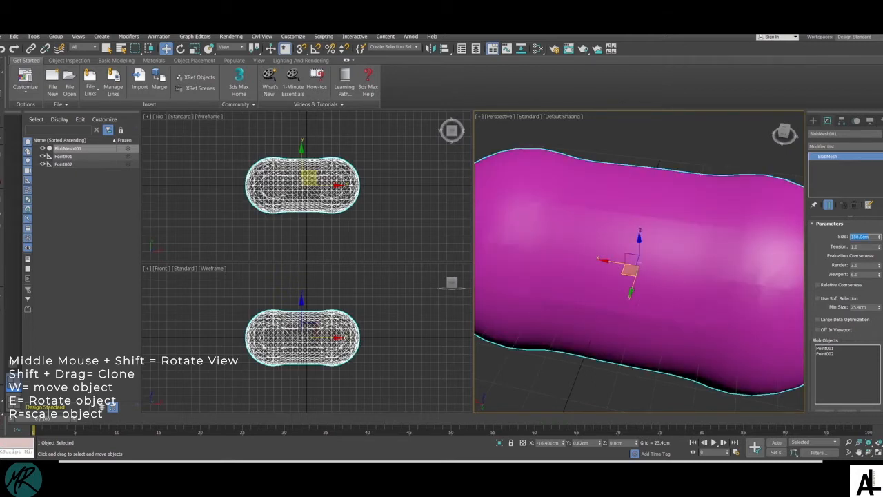
# Step: Move Point001 along the X axis away from Point002, to about X -189 cm
pyautogui.scroll(-5, 639, 262)
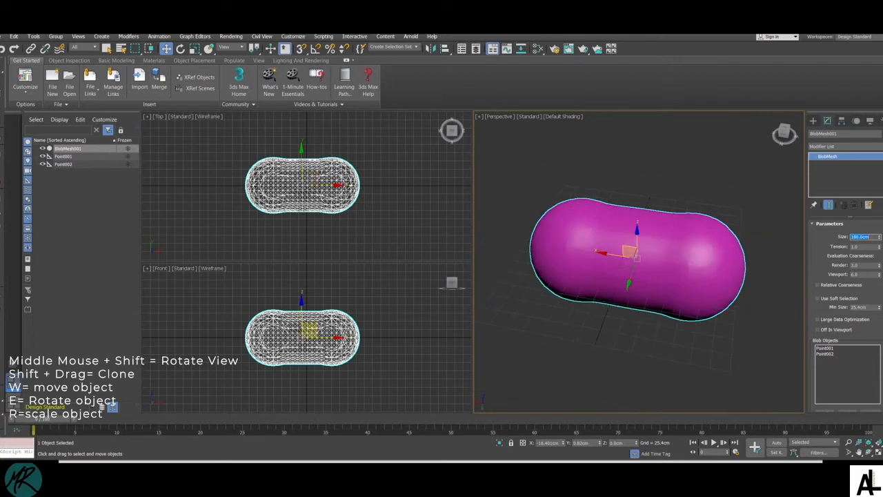
pyautogui.click(63, 157)
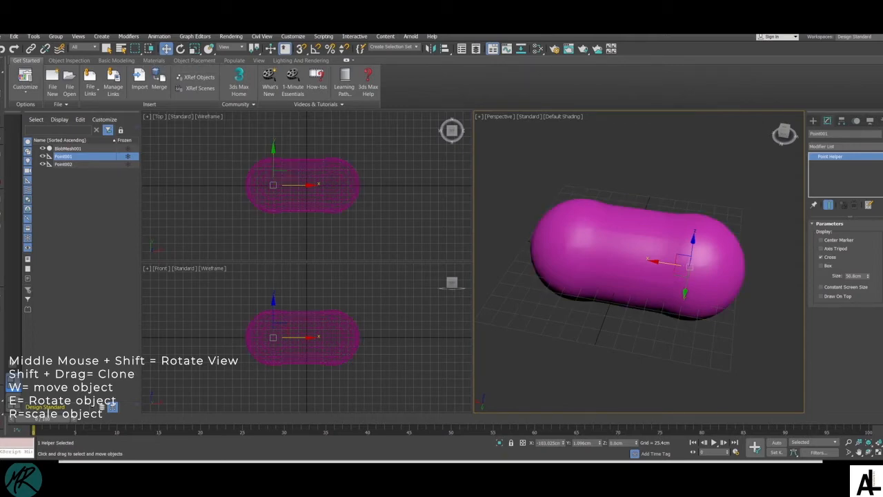
pyautogui.moveTo(676, 261); pyautogui.dragTo(745, 274)
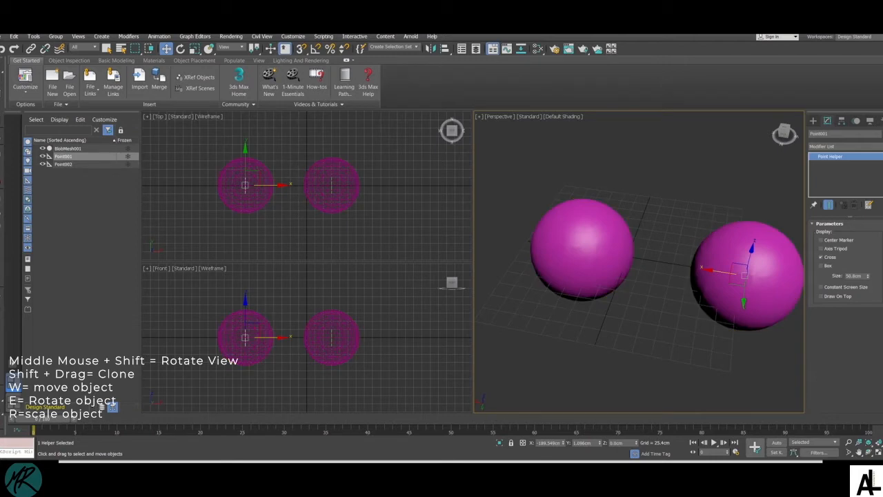
# Step: Turn on Auto Key and set keys for the current positions of Point001 and Point002 at frame 50
pyautogui.moveTo(639, 262); pyautogui.dragTo(605, 254, button='middle')
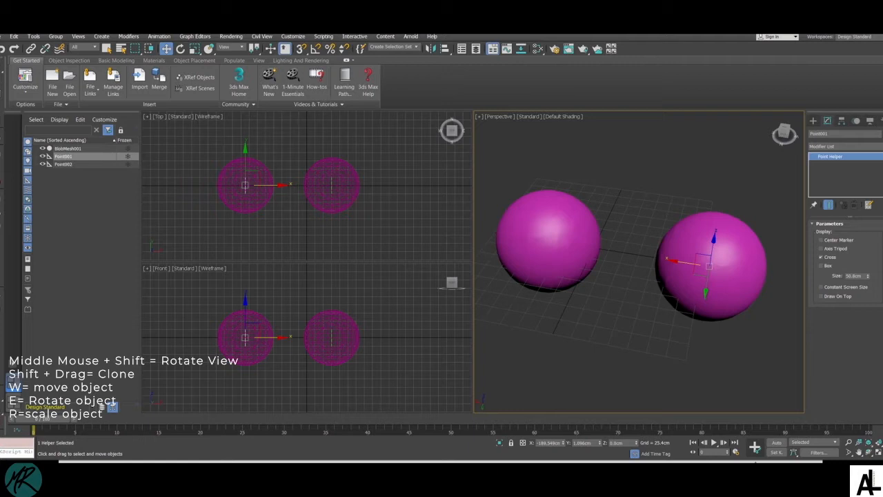
pyautogui.click(755, 447)
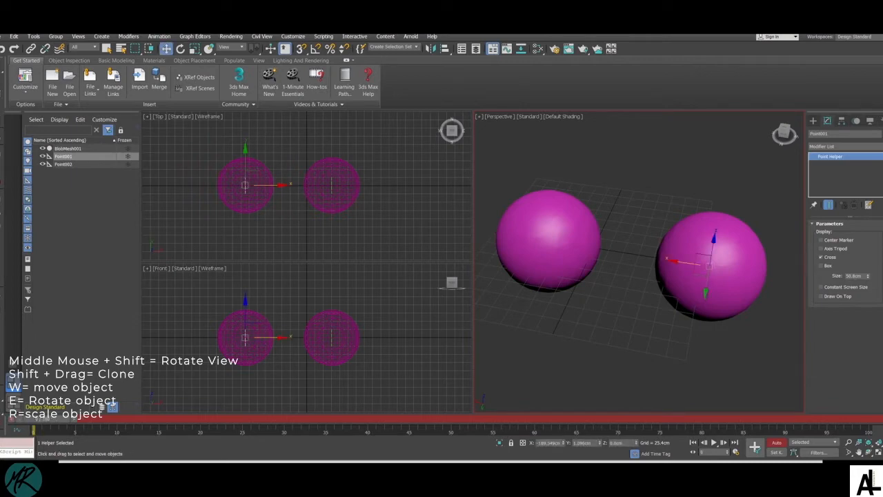
pyautogui.moveTo(41, 418); pyautogui.dragTo(451, 418)
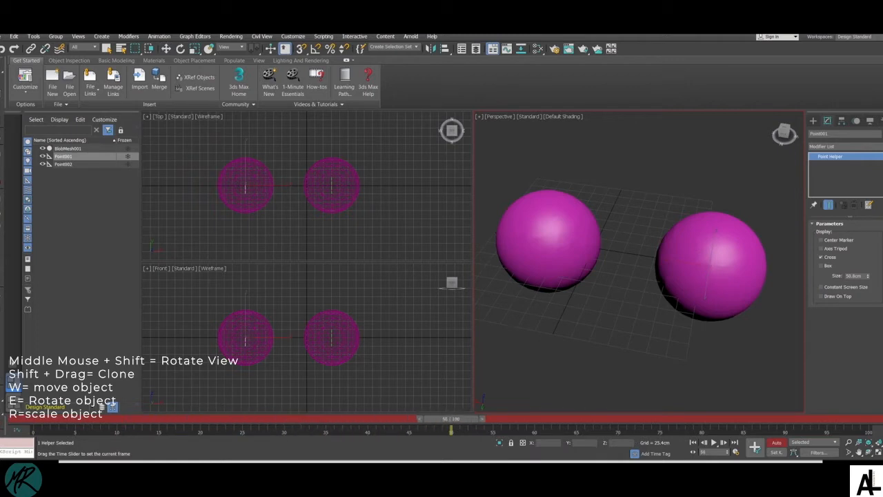
pyautogui.press('w')
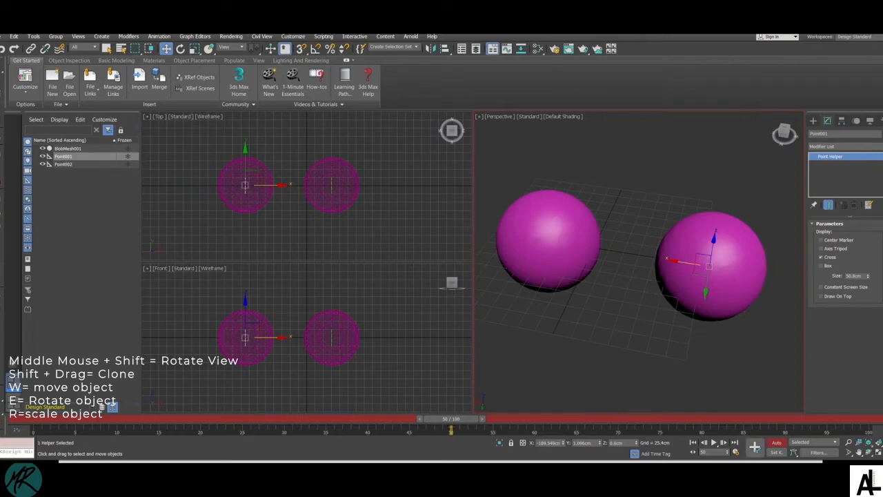
pyautogui.click(63, 165)
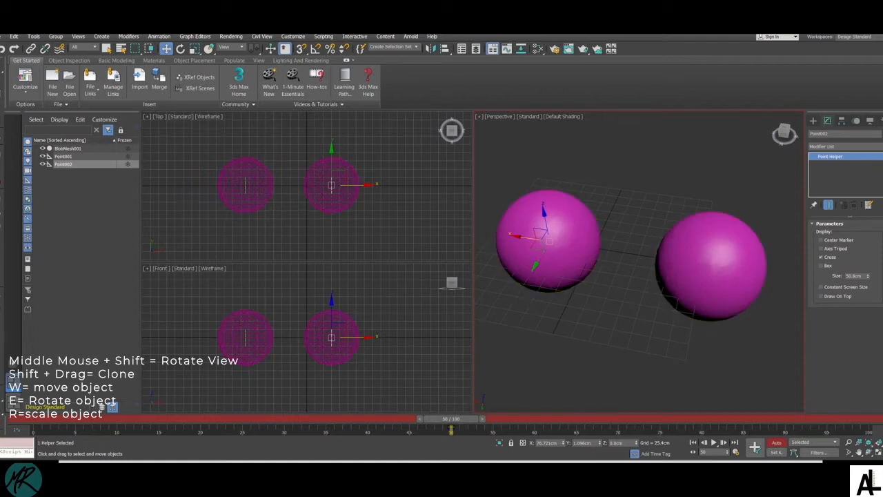
# Step: At frame 0, move Point001 along the X axis toward Point002, to about X -89 cm
pyautogui.moveTo(451, 418); pyautogui.dragTo(39, 418)
pyautogui.press('w')
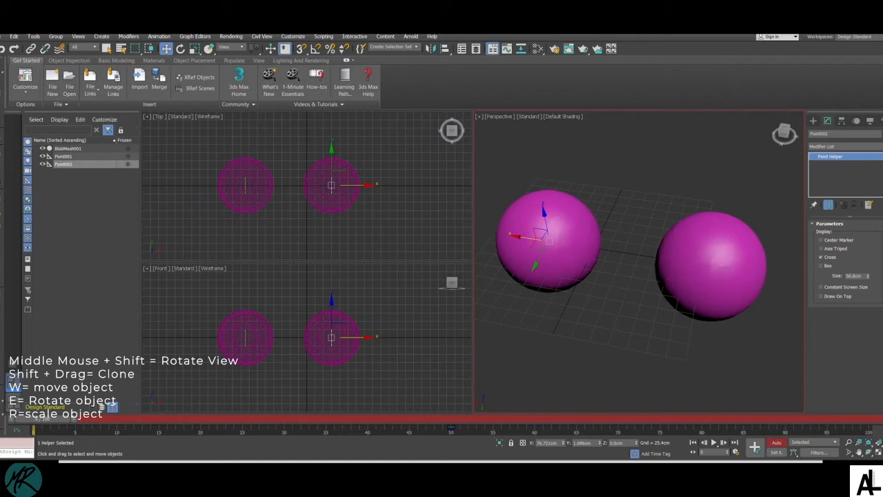
pyautogui.click(64, 156)
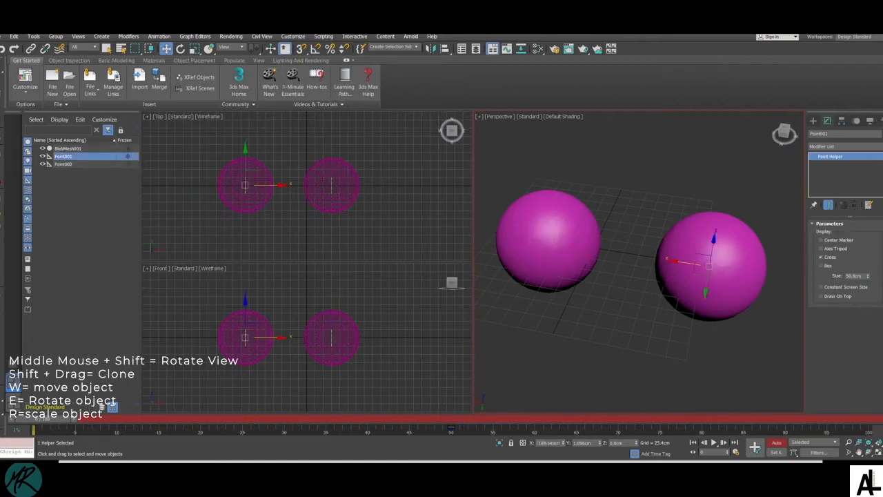
pyautogui.moveTo(690, 257); pyautogui.dragTo(624, 252)
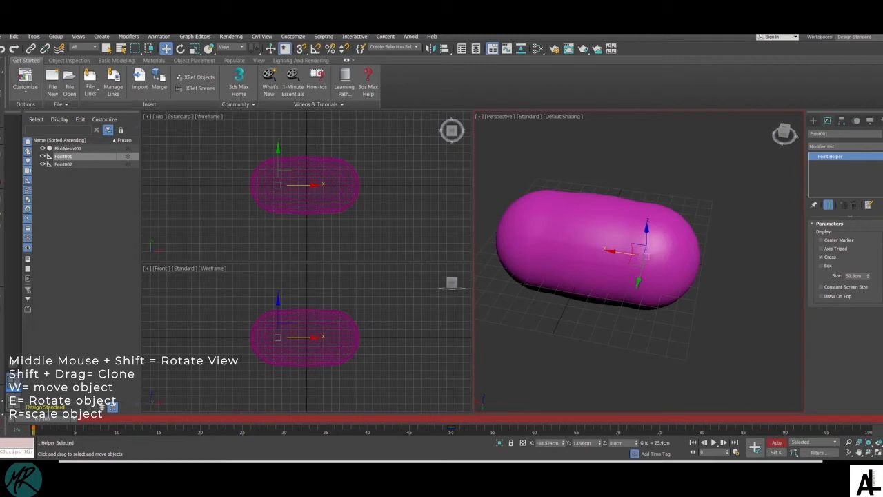
# Step: Move Point002 along the X axis onto Point001 at frame 0, to about X -88 cm
pyautogui.click(64, 164)
pyautogui.moveTo(532, 236); pyautogui.dragTo(588, 247)
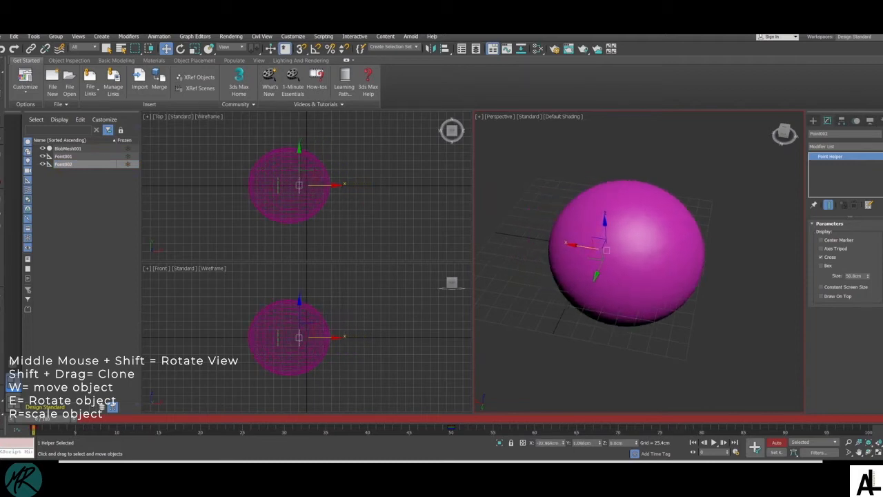
pyautogui.scroll(5, 298, 185)
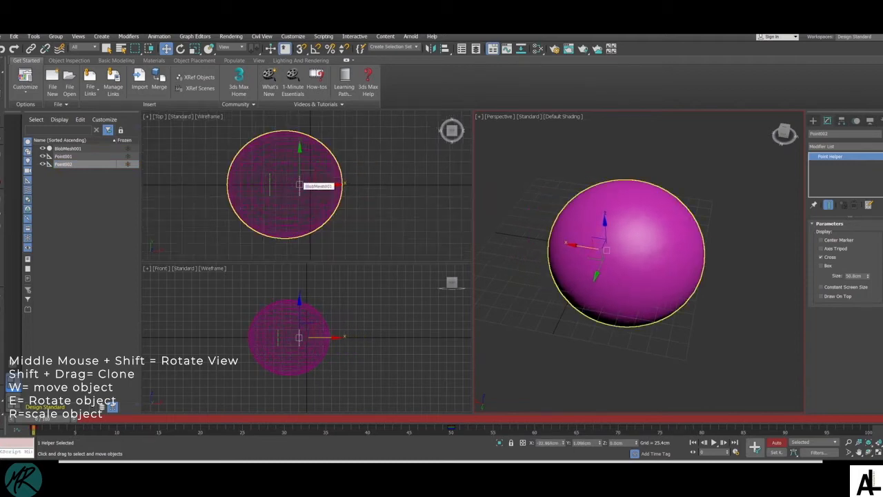
pyautogui.moveTo(588, 246); pyautogui.dragTo(631, 252)
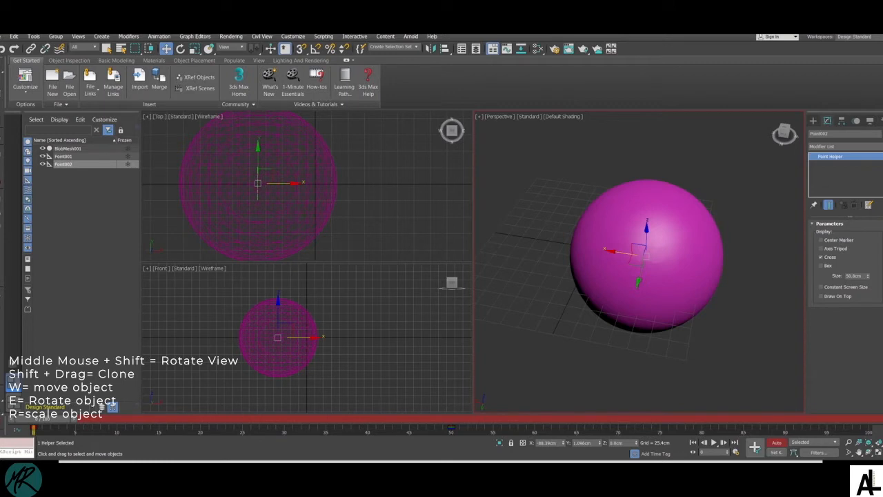
# Step: Scrub the timeline between frame 0 and about frame 50 to examine how the blob splits into two cells
pyautogui.moveTo(25, 418); pyautogui.dragTo(459, 419)
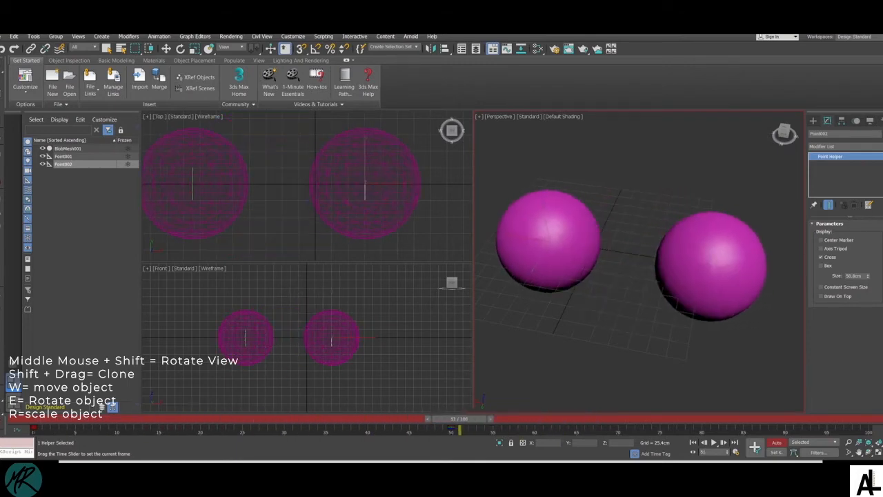
pyautogui.moveTo(459, 419); pyautogui.dragTo(33, 419)
pyautogui.press('w')
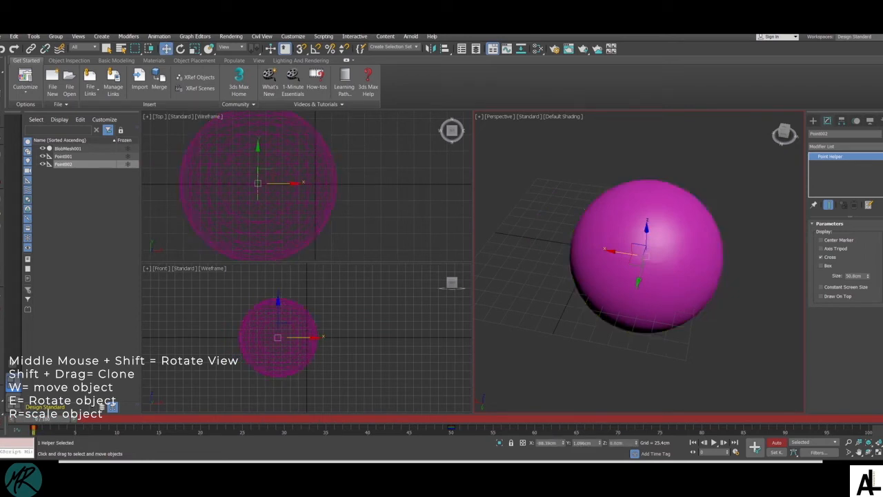
pyautogui.moveTo(34, 419); pyautogui.dragTo(336, 419)
pyautogui.press('w')
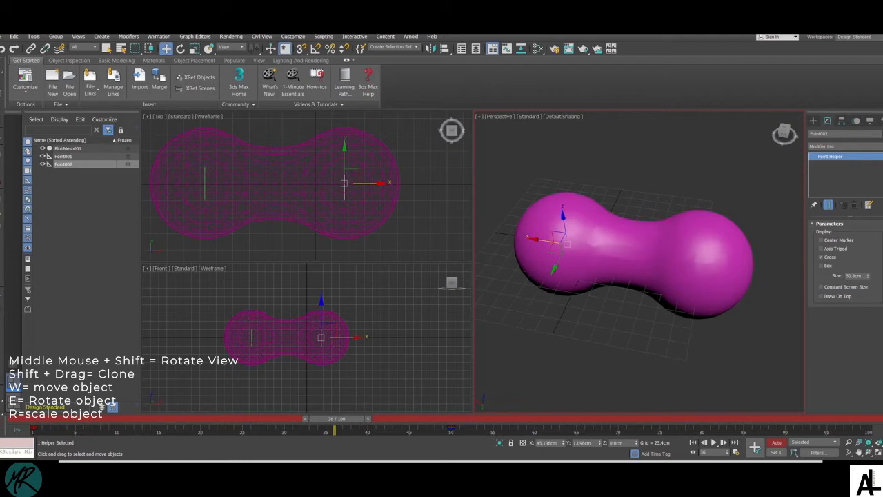
pyautogui.moveTo(337, 418); pyautogui.dragTo(403, 419)
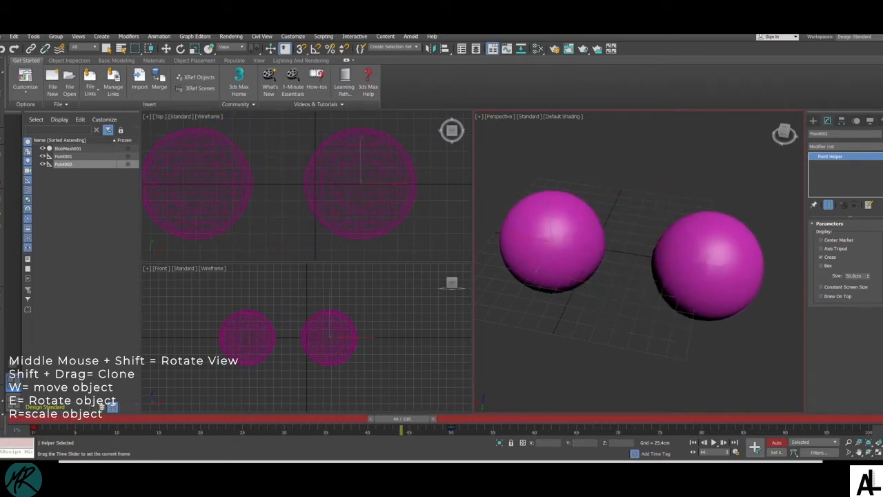
pyautogui.press('w')
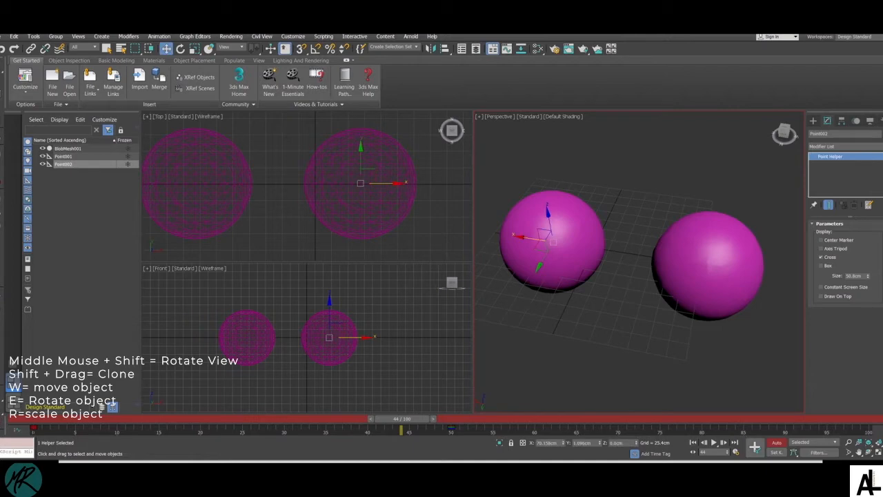
pyautogui.moveTo(402, 419); pyautogui.dragTo(434, 419)
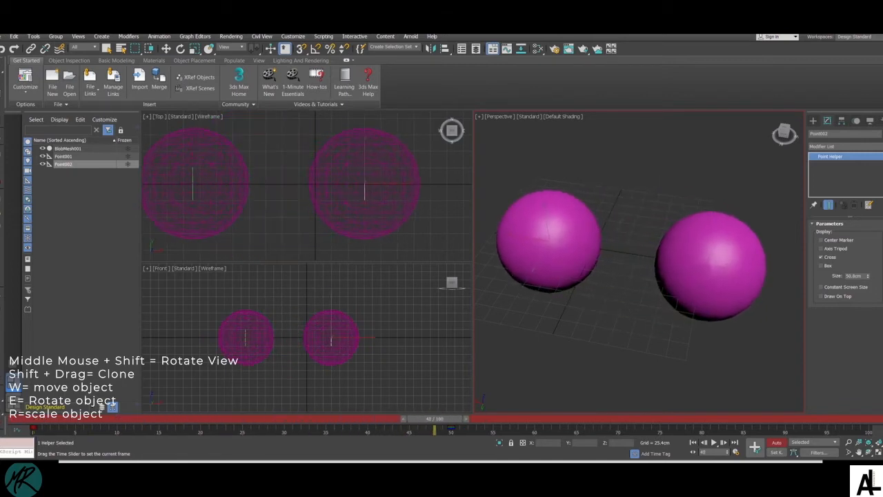
pyautogui.press('w')
pyautogui.moveTo(434, 418); pyautogui.dragTo(43, 419)
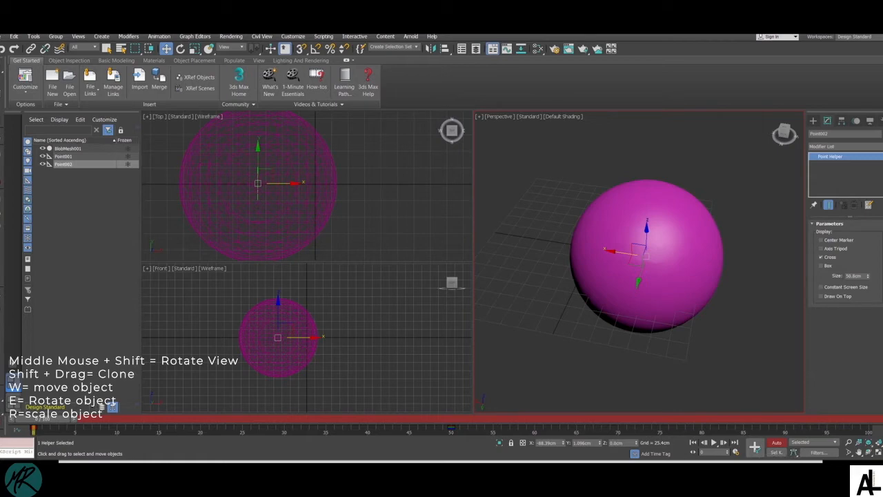
# Step: Reduce the BlobMesh's size to about 131 cm at frame 0 with Auto Key on
pyautogui.click(68, 149)
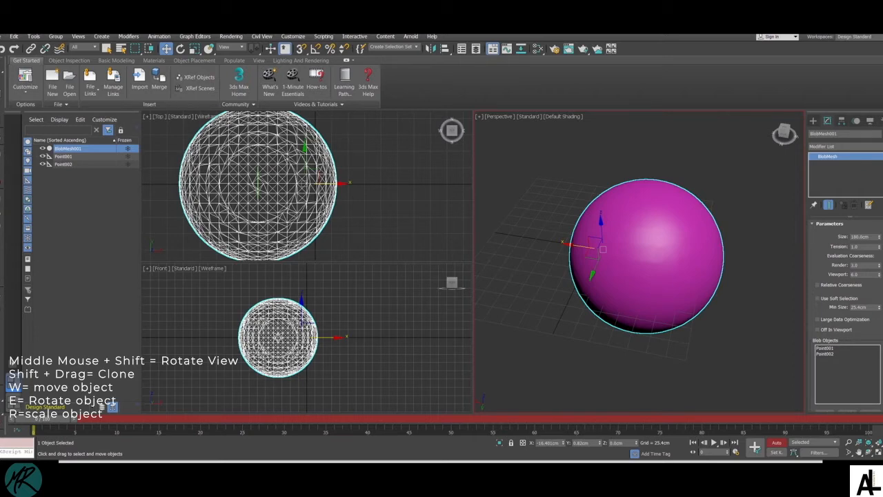
pyautogui.moveTo(33, 419); pyautogui.dragTo(451, 419)
pyautogui.press('w')
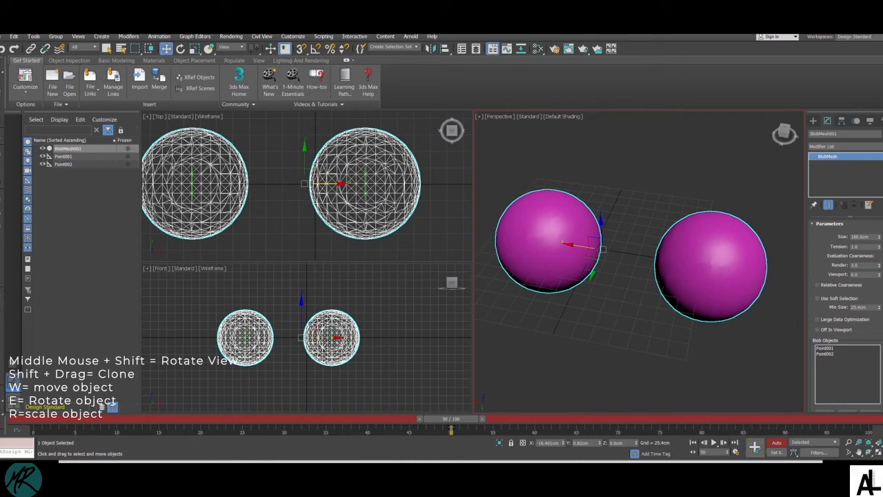
pyautogui.moveTo(451, 419); pyautogui.dragTo(38, 419)
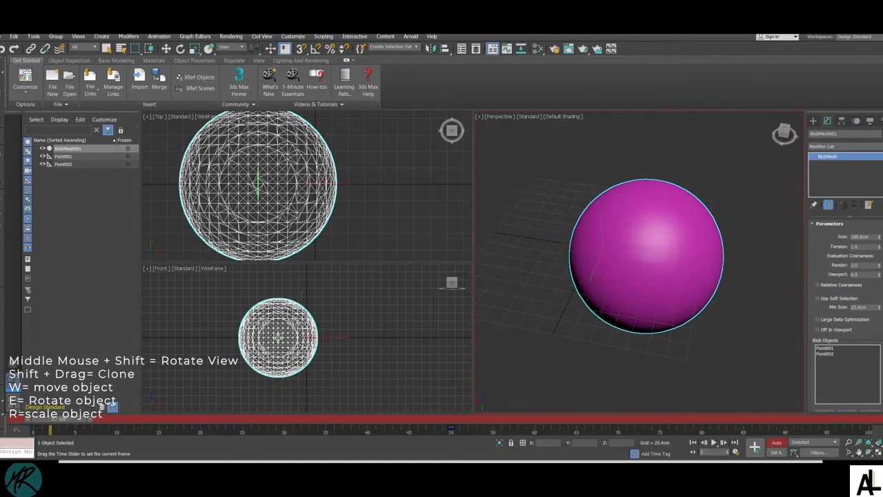
pyautogui.press('w')
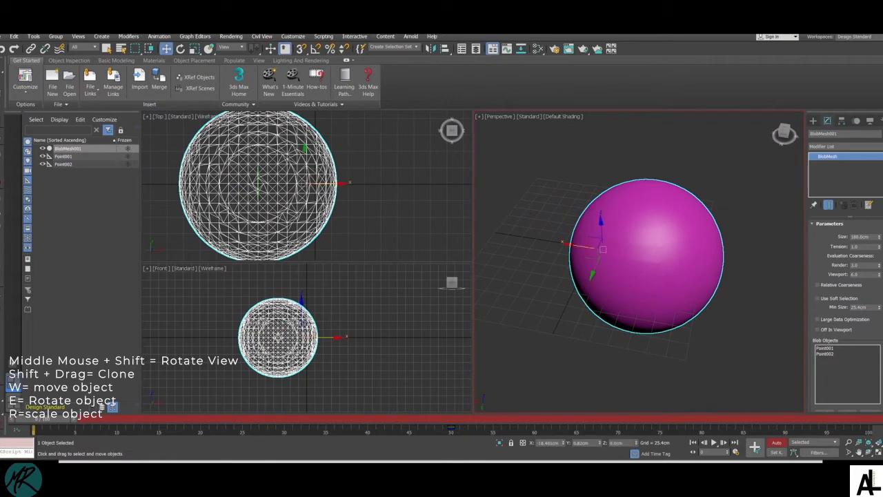
pyautogui.moveTo(880, 238); pyautogui.dragTo(879, 326)
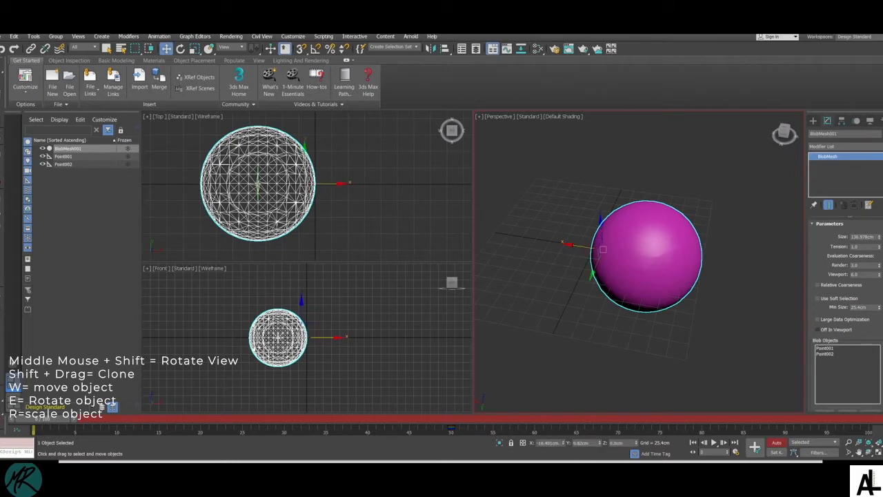
# Step: At frame 50, increase the BlobMesh's size to about 172 cm
pyautogui.moveTo(43, 419); pyautogui.dragTo(450, 419)
pyautogui.press('w')
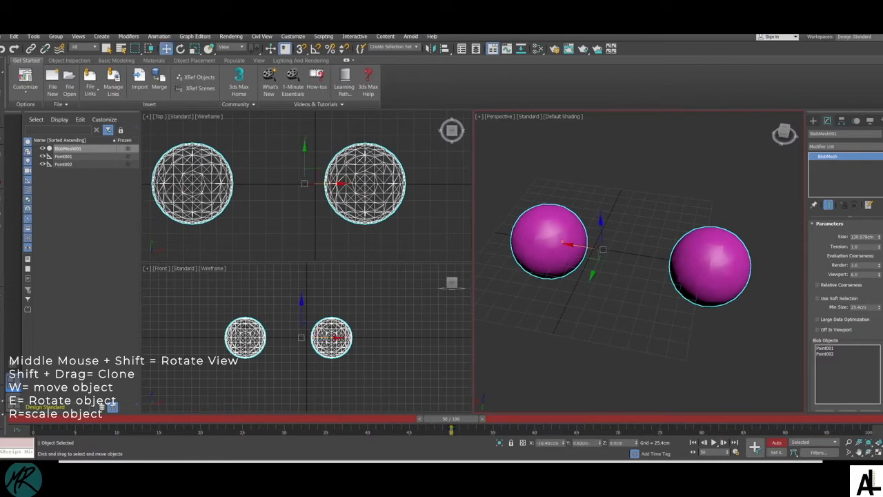
pyautogui.moveTo(879, 236); pyautogui.dragTo(879, 164)
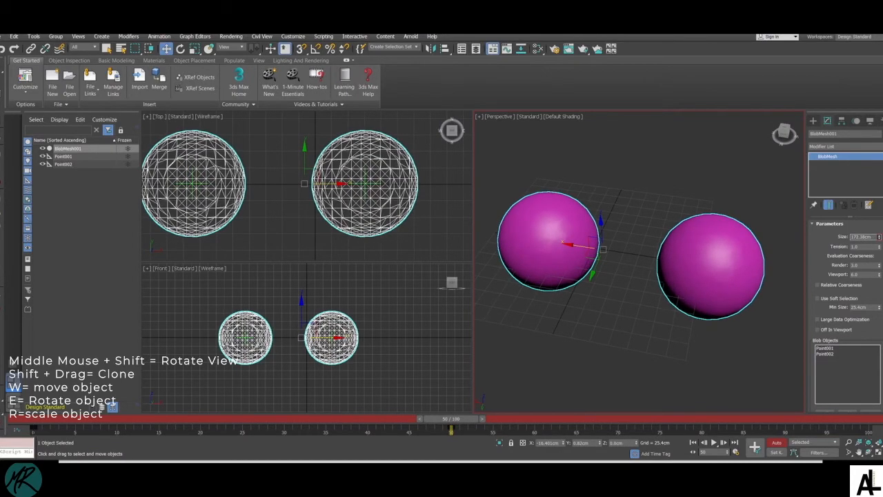
# Step: Scrub between frames 0 and 50 to check the BlobMesh's animated size, and turn off Auto Key
pyautogui.moveTo(450, 418); pyautogui.dragTo(35, 419)
pyautogui.press('w')
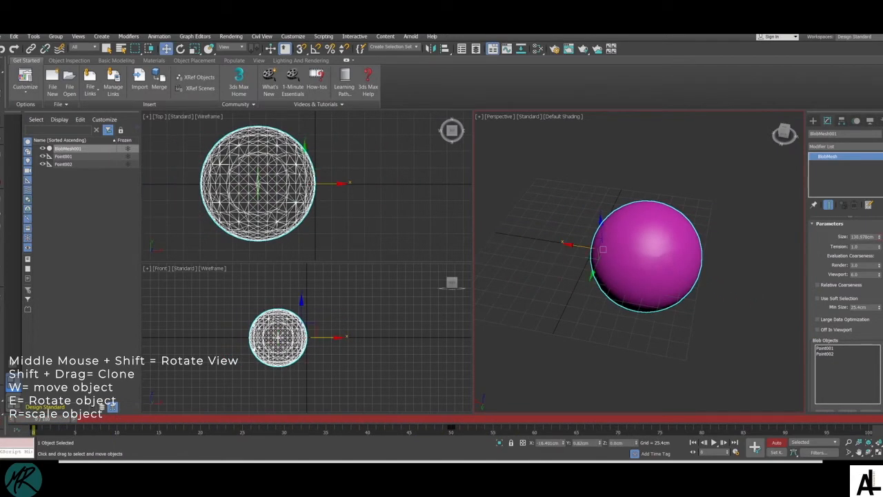
pyautogui.moveTo(35, 418); pyautogui.dragTo(455, 419)
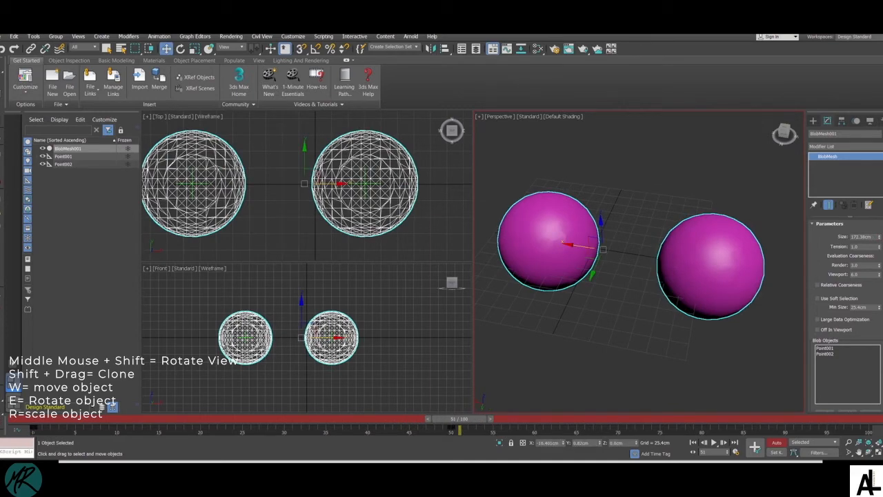
pyautogui.rightClick(453, 429)
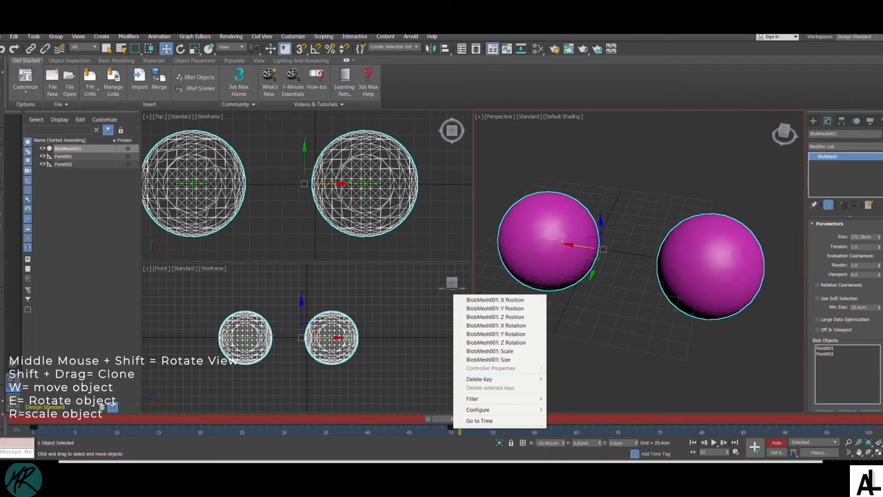
pyautogui.click(442, 418)
pyautogui.moveTo(452, 419); pyautogui.dragTo(319, 419)
pyautogui.press('w')
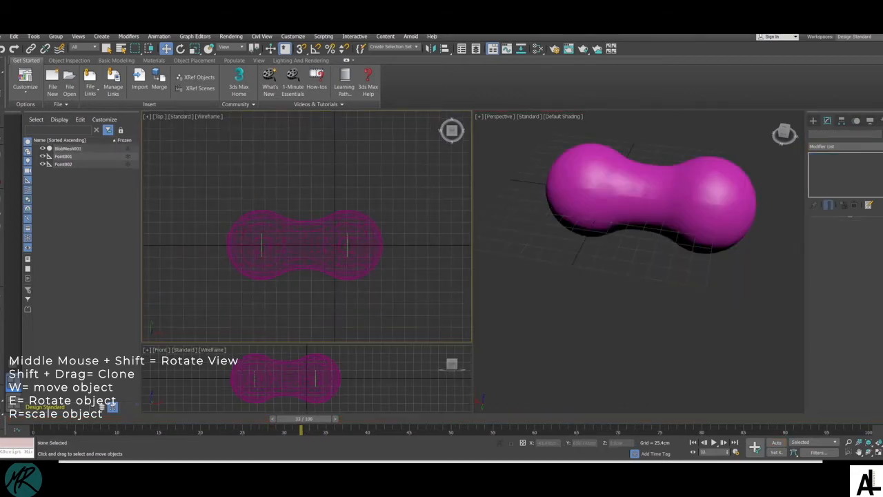
# Step: Clone Point001 and Point002 together as one set of instances, offset along the Y axis clear of the BlobMesh, and clear the selection
pyautogui.scroll(-4, 301, 324)
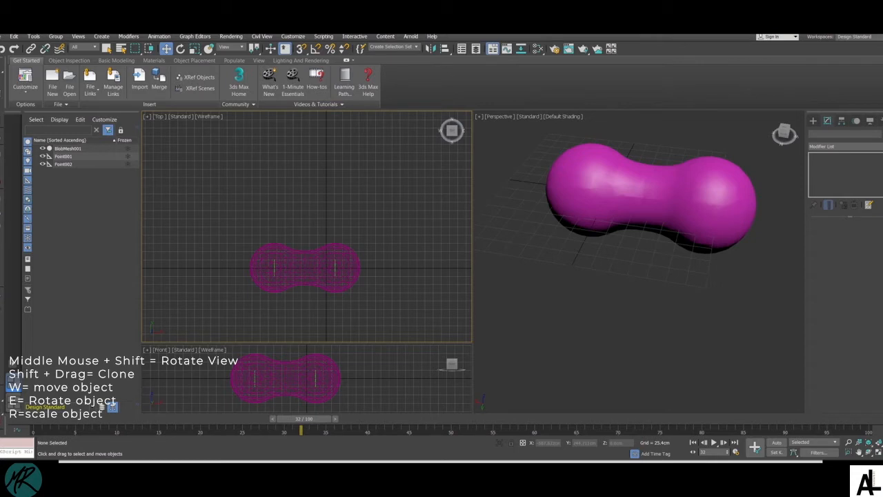
pyautogui.click(64, 157)
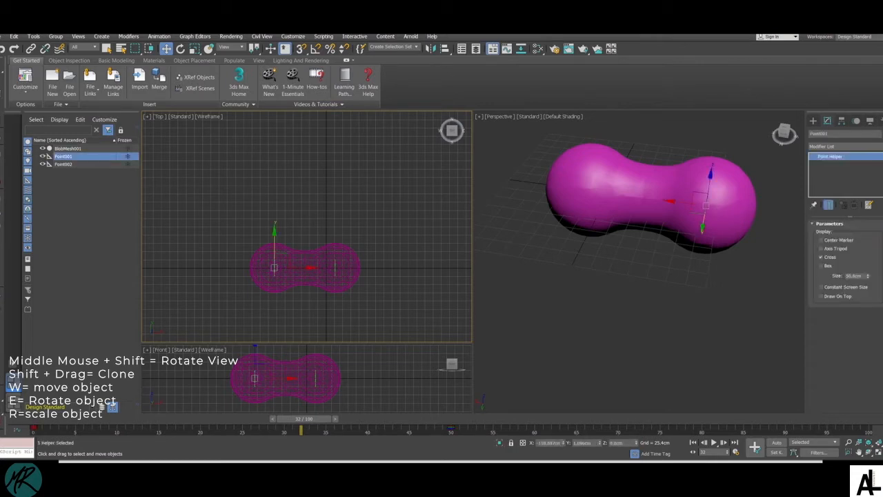
pyautogui.keyDown('ctrl'); pyautogui.click(63, 165); pyautogui.keyUp('ctrl')
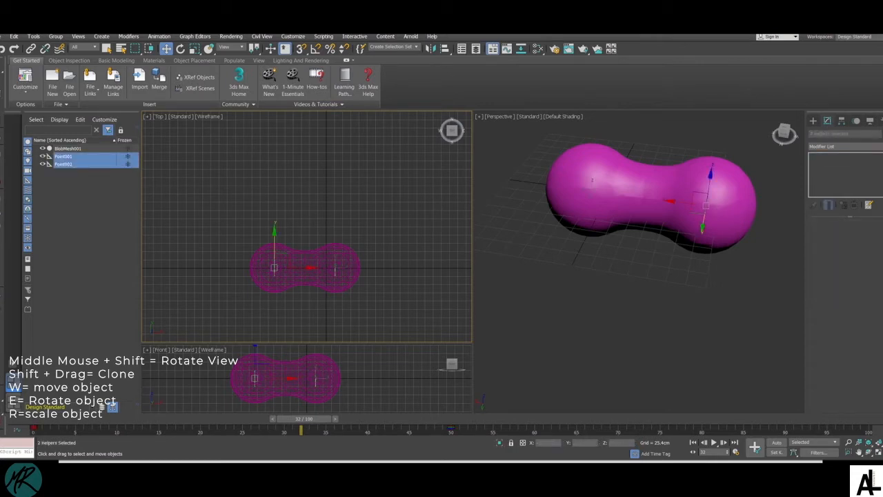
pyautogui.moveTo(704, 203); pyautogui.dragTo(690, 292)
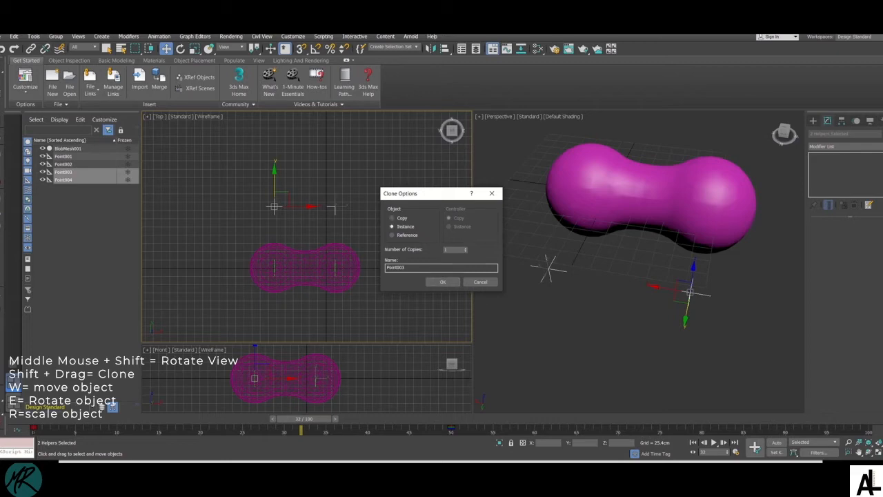
pyautogui.click(443, 281)
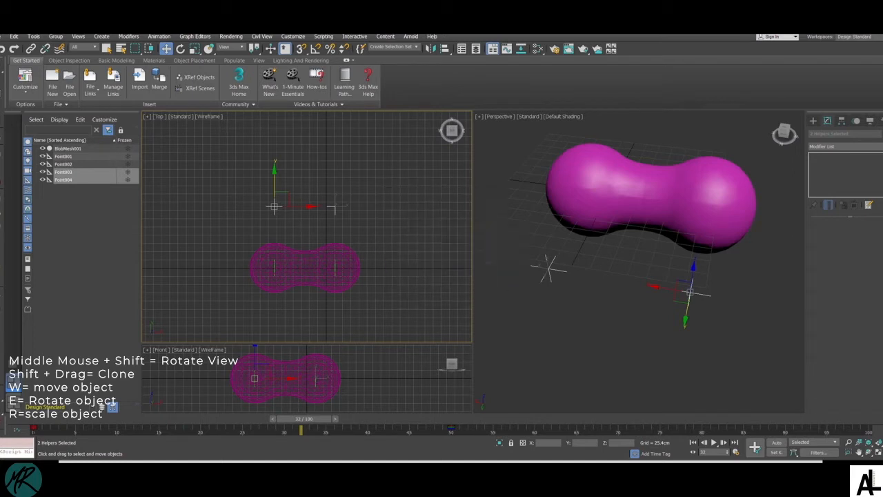
pyautogui.click(439, 279)
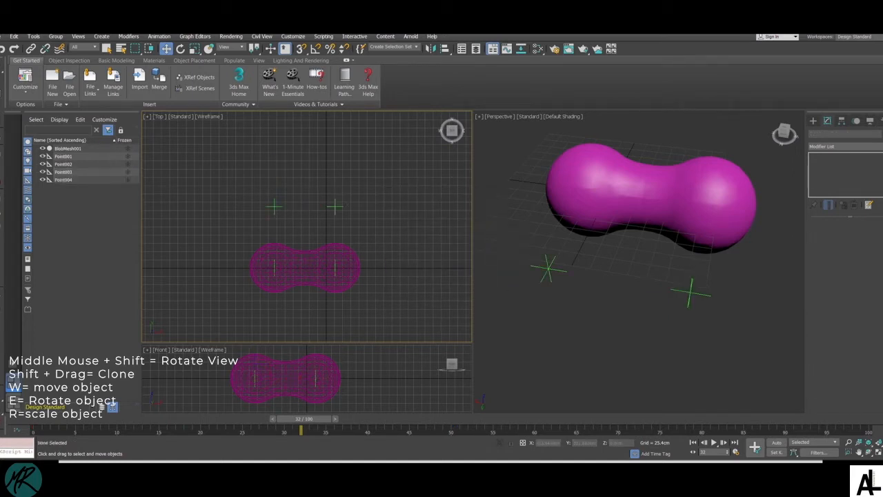
# Step: Create a second BlobMesh in the Top view, midway between the cloned Point003 and Point004 helpers
pyautogui.click(813, 121)
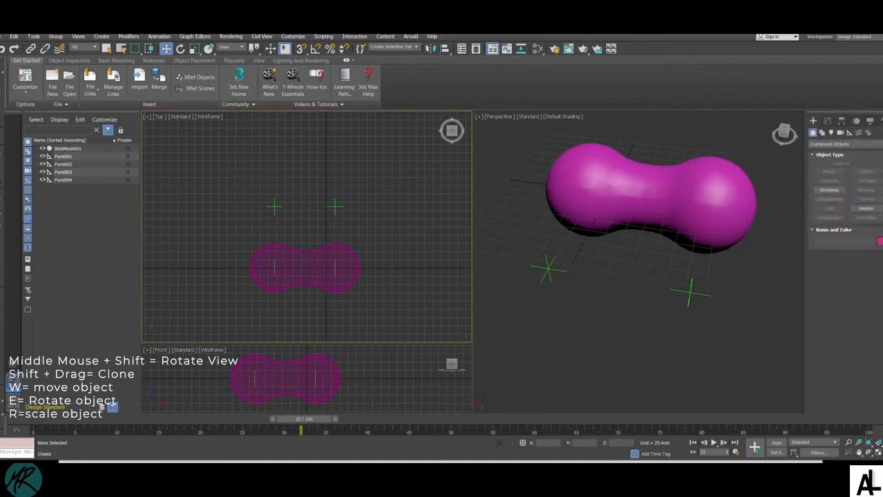
pyautogui.click(830, 189)
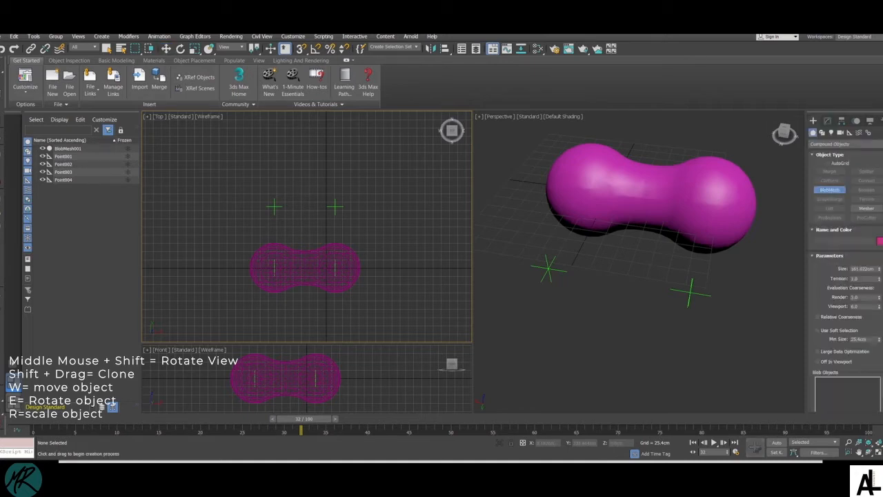
pyautogui.click(306, 207)
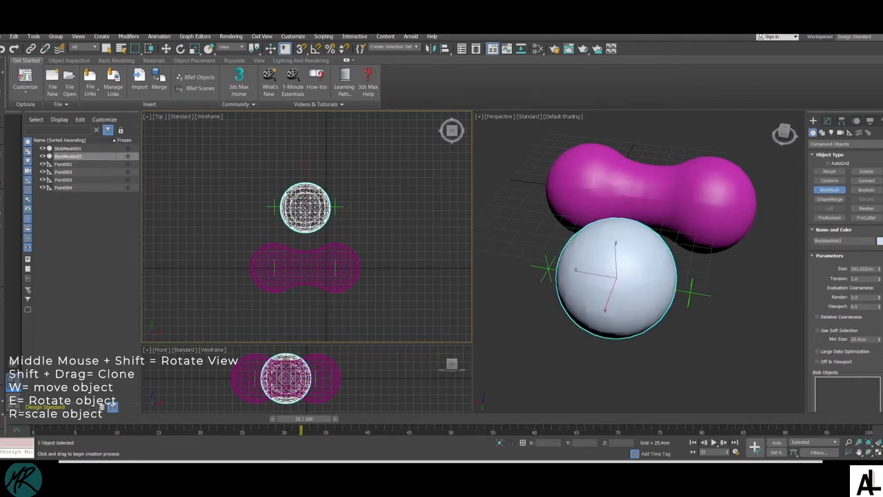
pyautogui.scroll(-5, 845, 262)
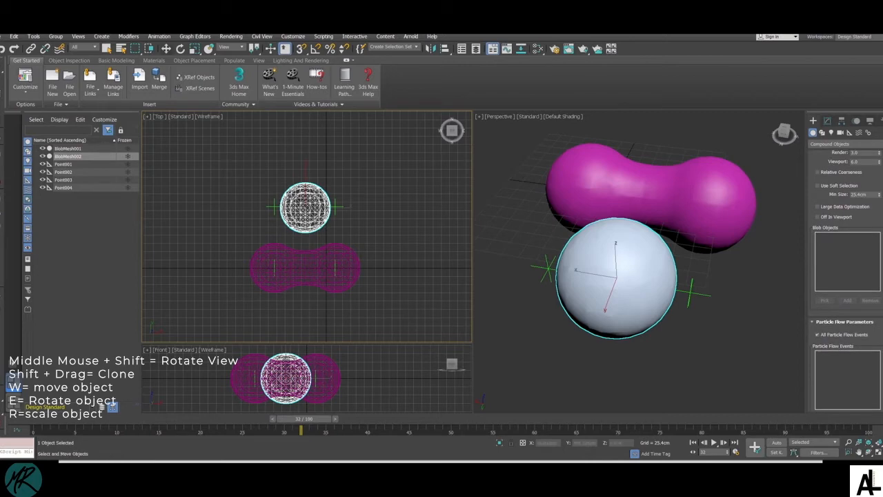
pyautogui.click(166, 48)
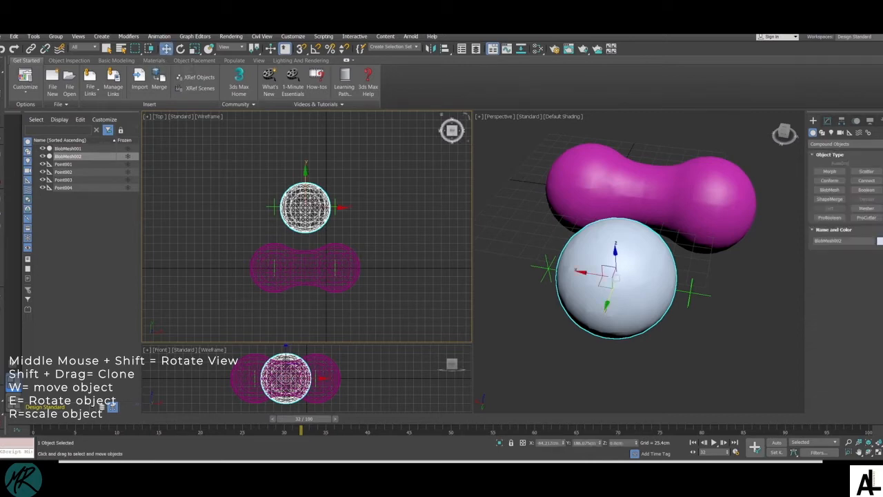
# Step: Add Point003 and Point004 as blob objects of BlobMesh002
pyautogui.click(827, 121)
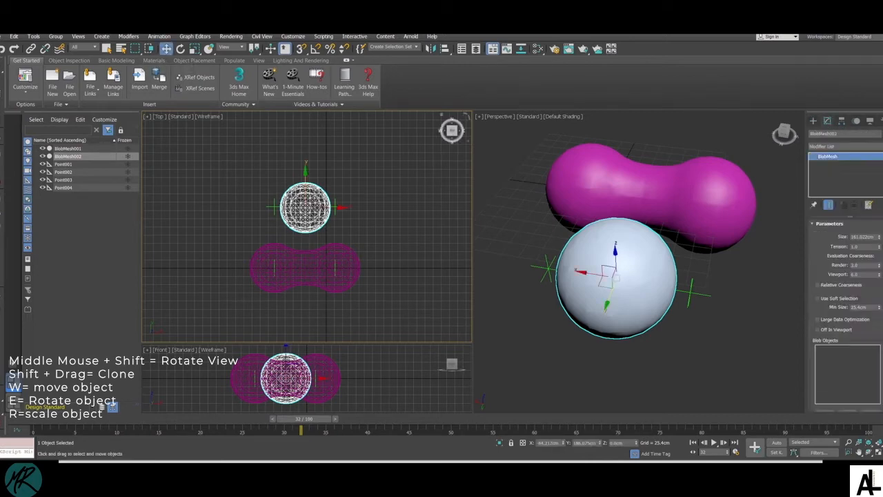
pyautogui.scroll(-5, 847, 311)
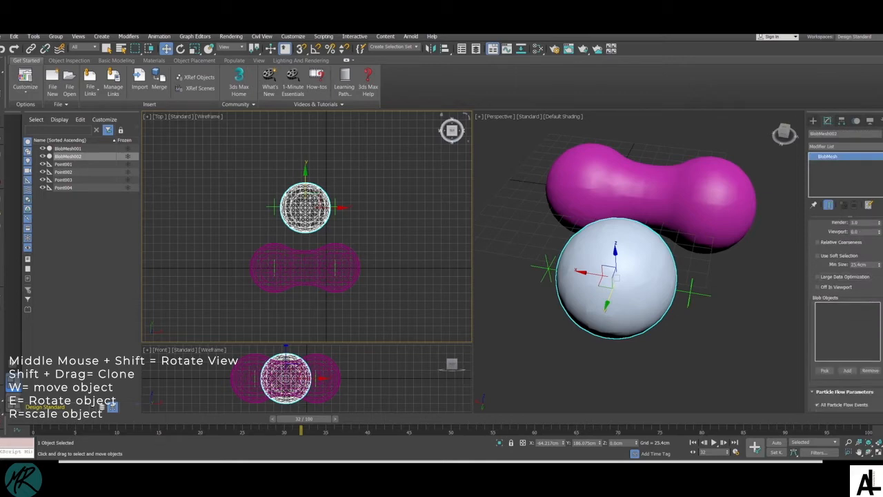
pyautogui.click(847, 338)
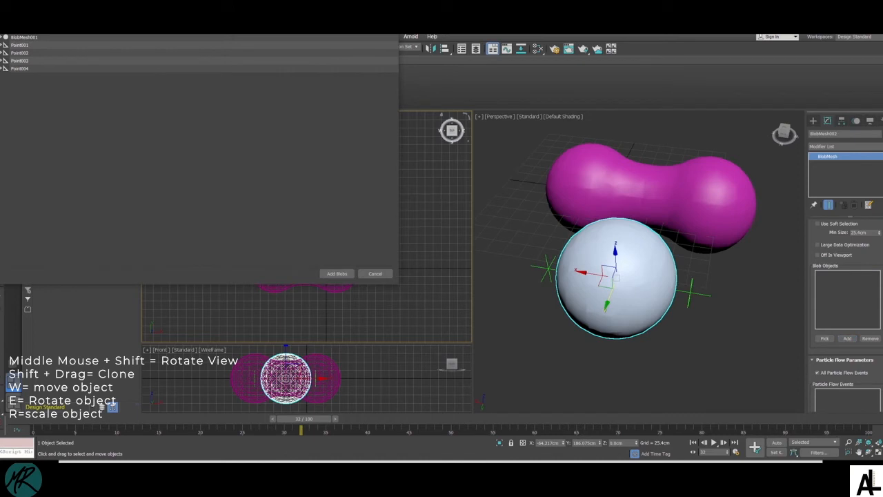
pyautogui.click(20, 68)
pyautogui.keyDown('ctrl'); pyautogui.click(20, 61); pyautogui.keyUp('ctrl')
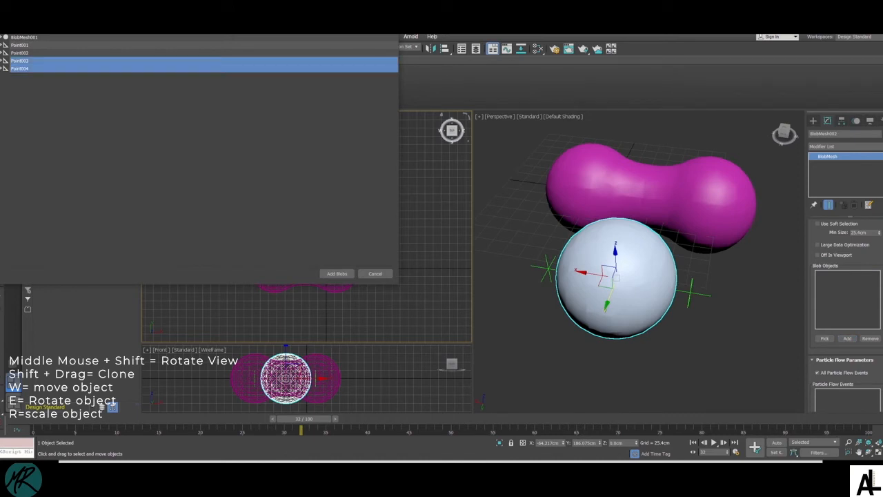
pyautogui.click(337, 273)
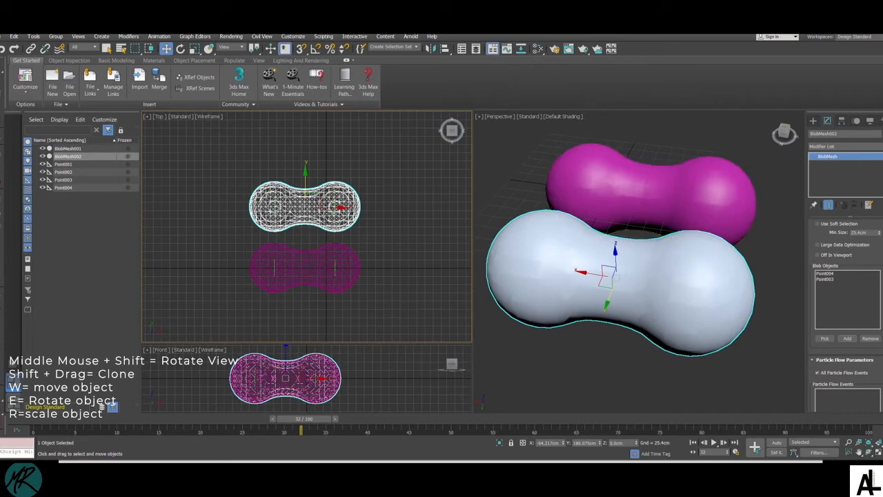
# Step: At frame 0 with Auto Key on, reduce BlobMesh002's size to about 81 cm
pyautogui.moveTo(304, 419); pyautogui.dragTo(35, 419)
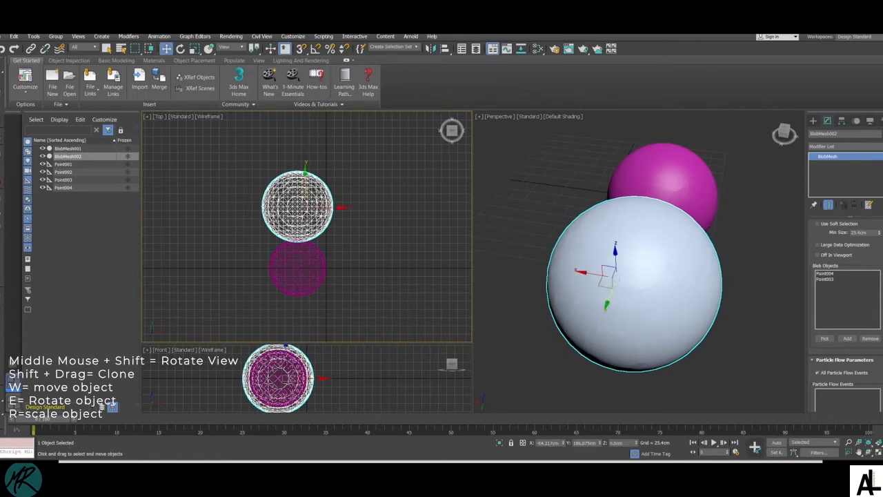
pyautogui.click(776, 442)
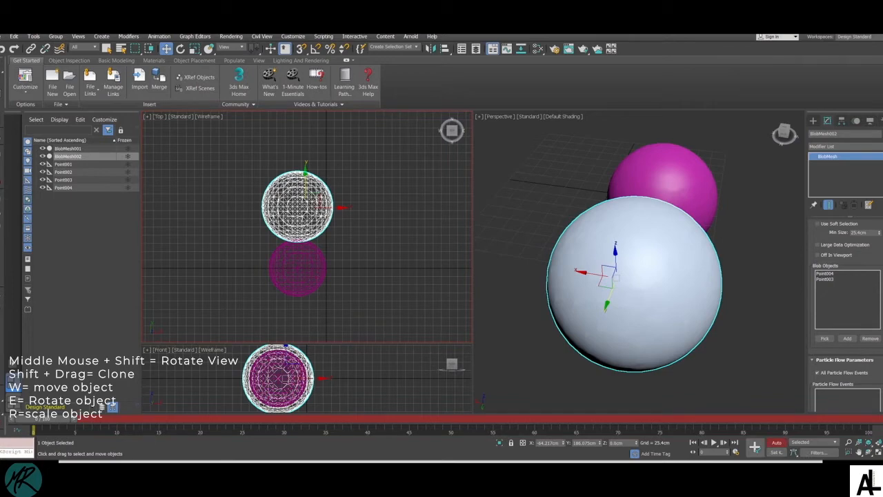
pyautogui.scroll(3, 845, 290)
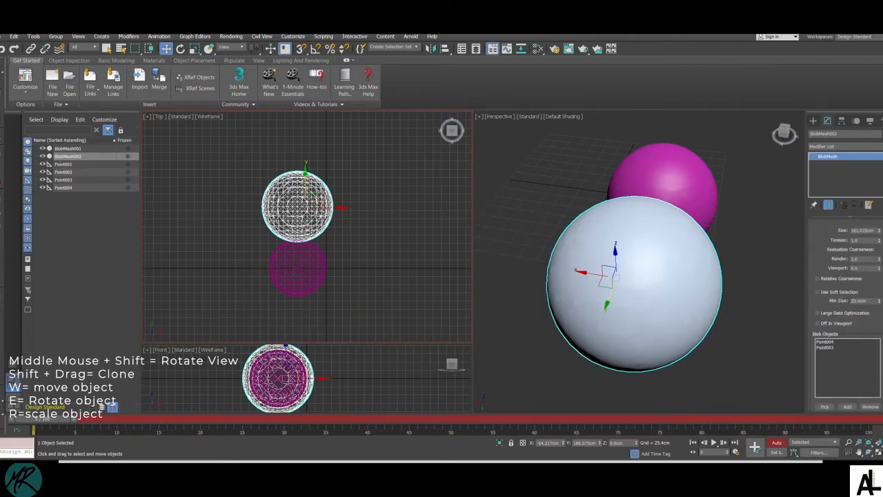
pyautogui.click(228, 264)
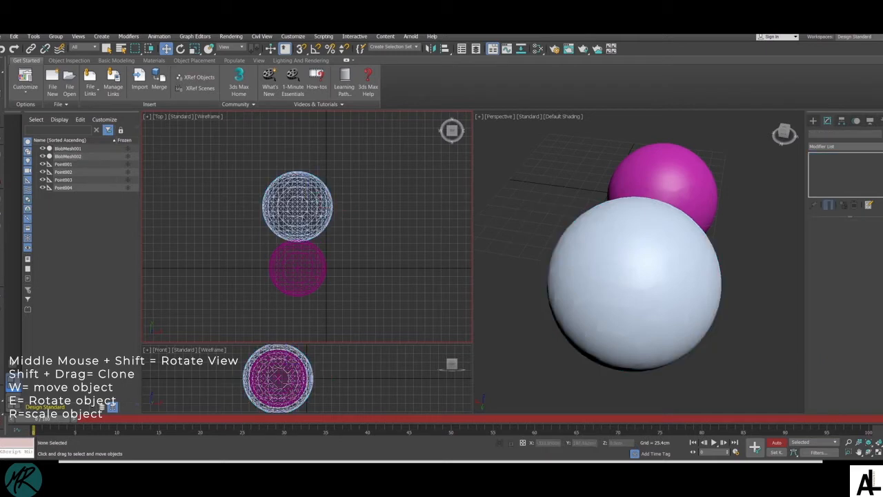
pyautogui.click(301, 207)
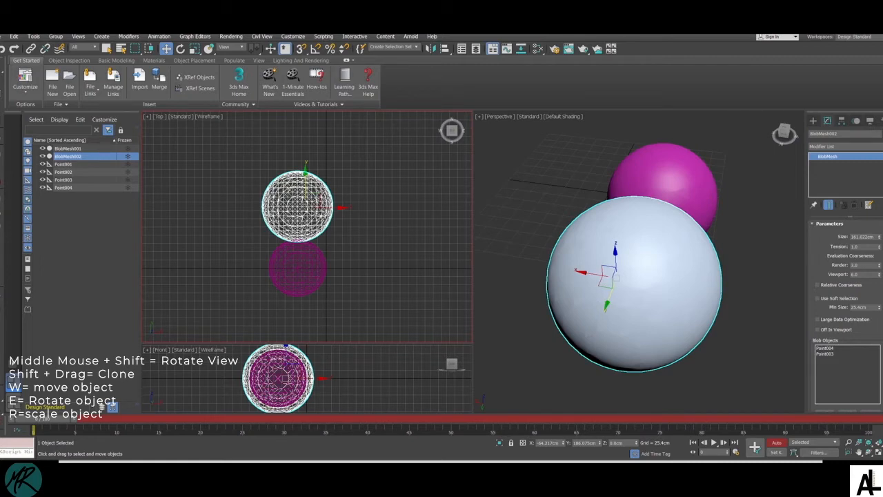
pyautogui.moveTo(880, 236); pyautogui.dragTo(879, 311)
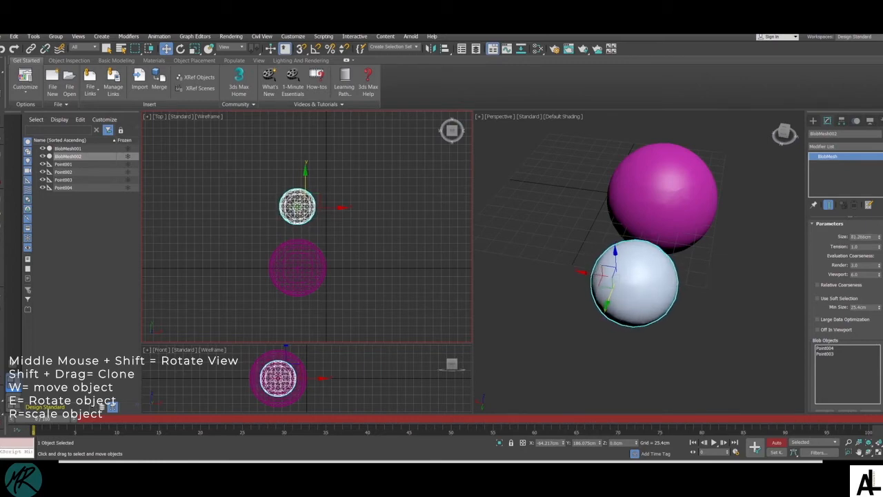
# Step: Increase BlobMesh002's size to about 108 cm at frame 50, and turn off Auto Key back at frame 0
pyautogui.moveTo(42, 419); pyautogui.dragTo(450, 419)
pyautogui.press('w')
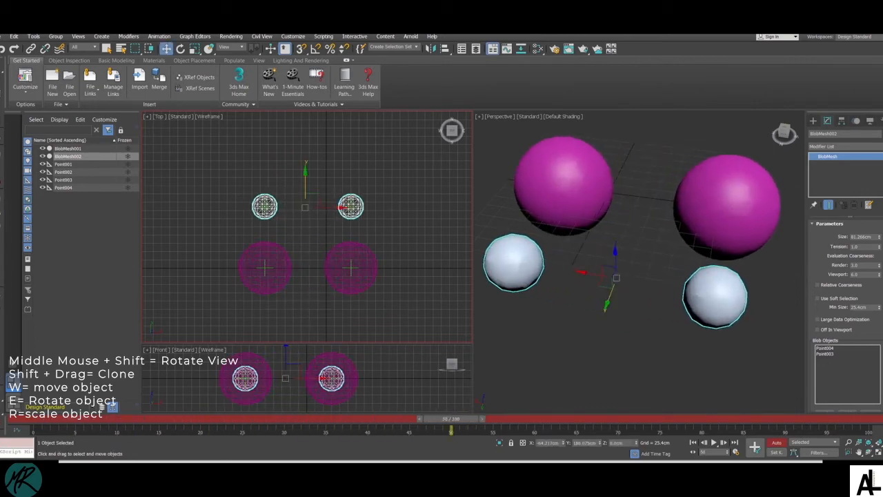
pyautogui.moveTo(879, 237); pyautogui.dragTo(880, 190)
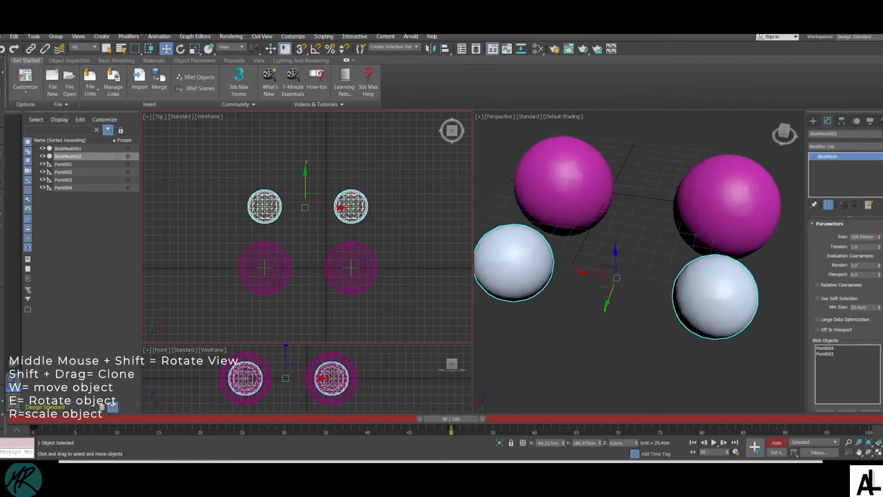
pyautogui.moveTo(450, 419); pyautogui.dragTo(41, 419)
pyautogui.press('w')
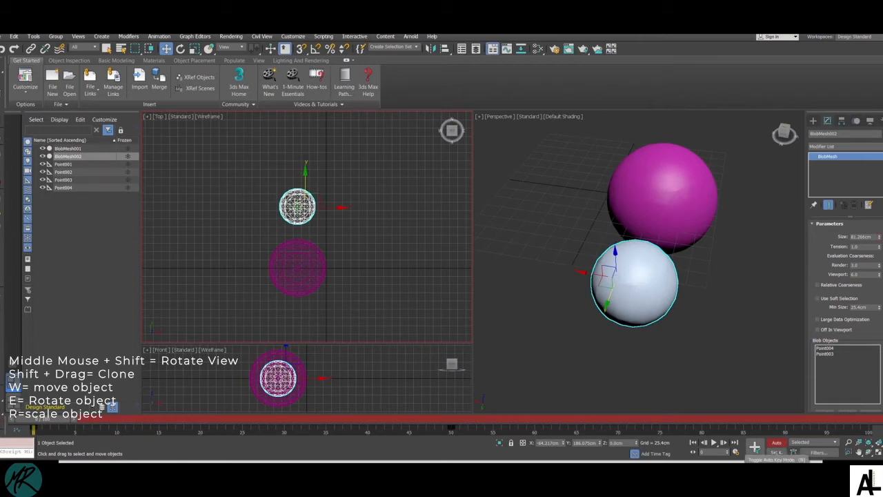
pyautogui.click(776, 443)
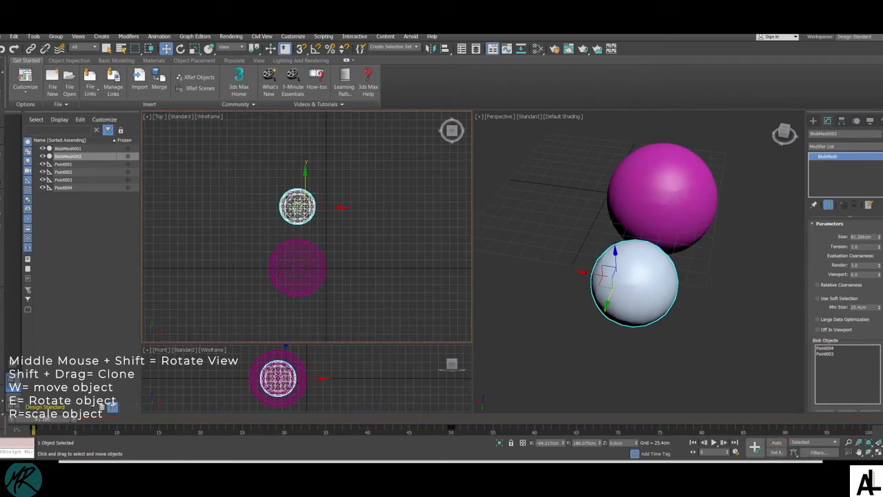
# Step: Move BlobMesh002 together with Point003 and Point004 along the Y axis into the centre of BlobMesh001, and clear the selection
pyautogui.click(417, 170)
pyautogui.moveTo(273, 226); pyautogui.dragTo(331, 229)
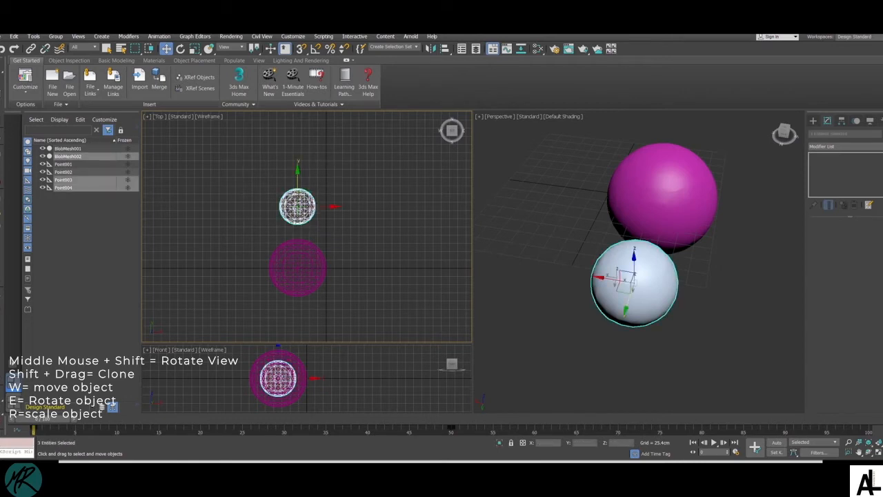
pyautogui.moveTo(298, 205); pyautogui.dragTo(298, 268)
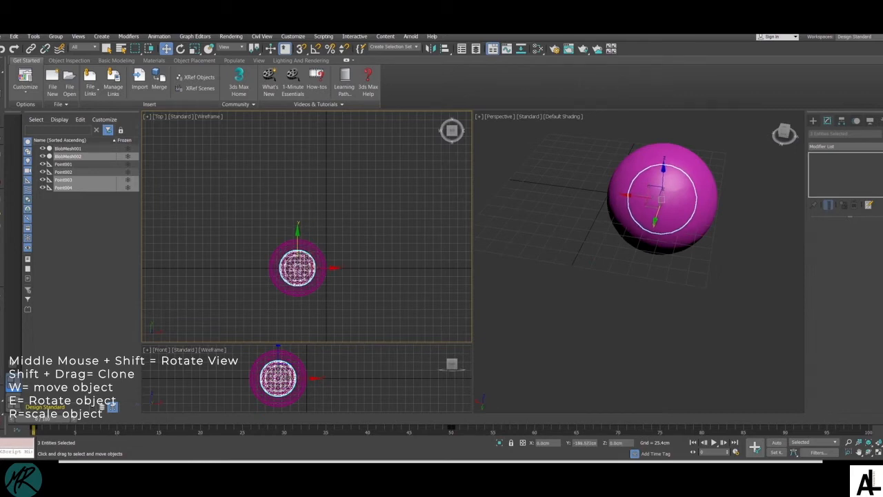
pyautogui.hotkey('ctrl', 'd')
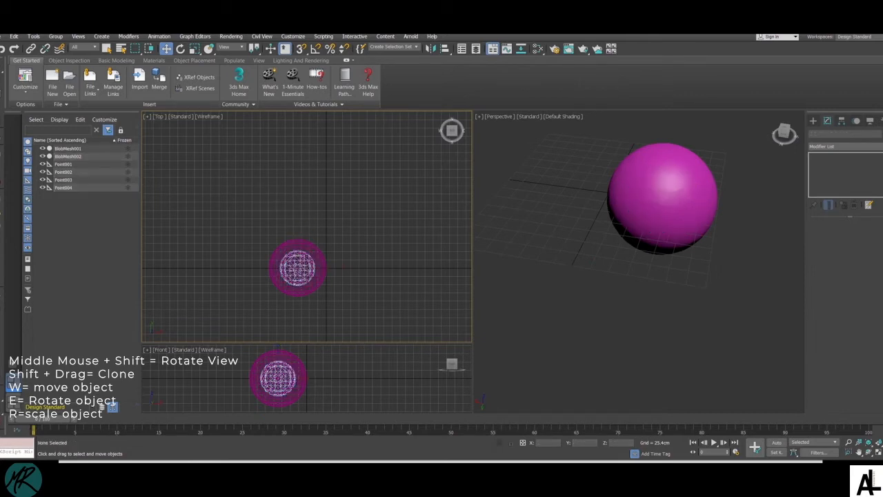
# Step: Scrub the timeline to frame 30 and back to frame 22 to check the two BlobMeshes dividing together
pyautogui.moveTo(32, 419); pyautogui.dragTo(283, 418)
pyautogui.press('w')
pyautogui.scroll(-1, 607, 376)
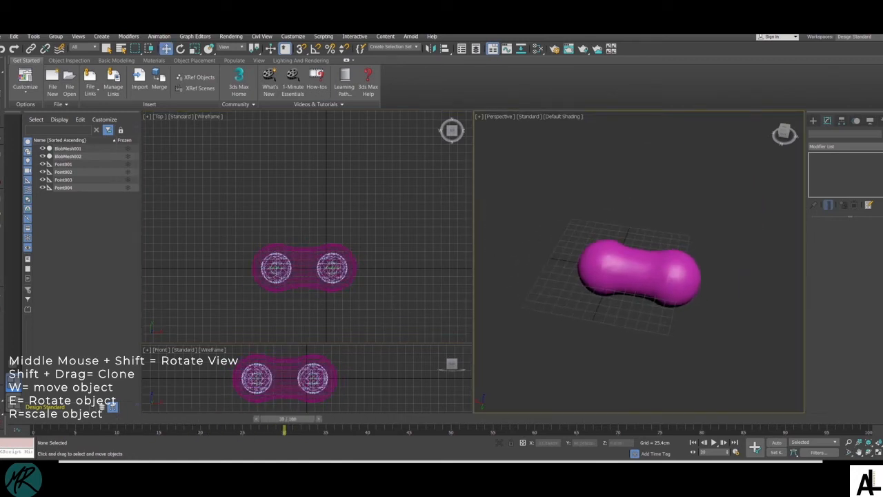
pyautogui.scroll(2, 628, 293)
pyautogui.scroll(-1, 628, 293)
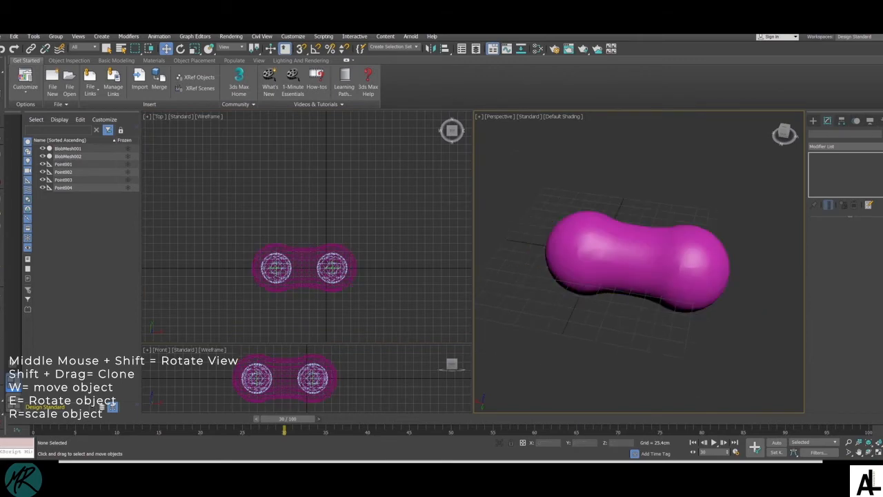
pyautogui.moveTo(288, 418); pyautogui.dragTo(223, 419)
pyautogui.press('w')
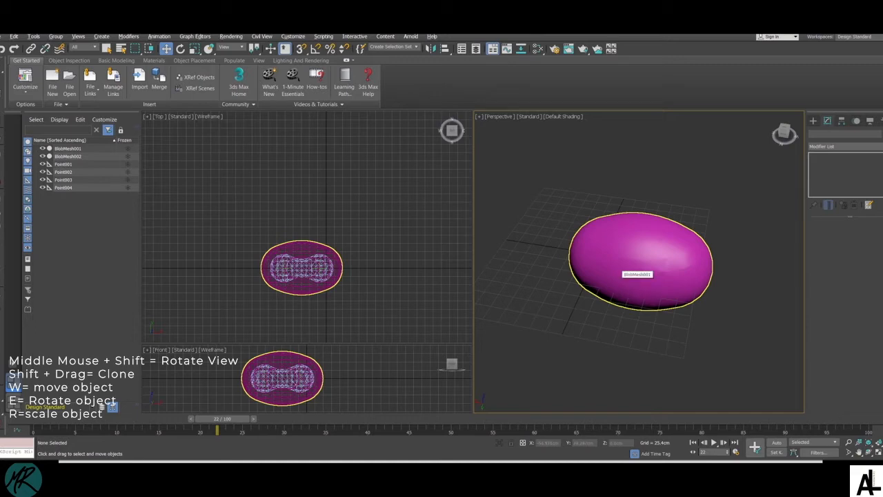
# Step: Make the outer BlobMesh001 see-through in the viewports and clear the selection
pyautogui.click(631, 283)
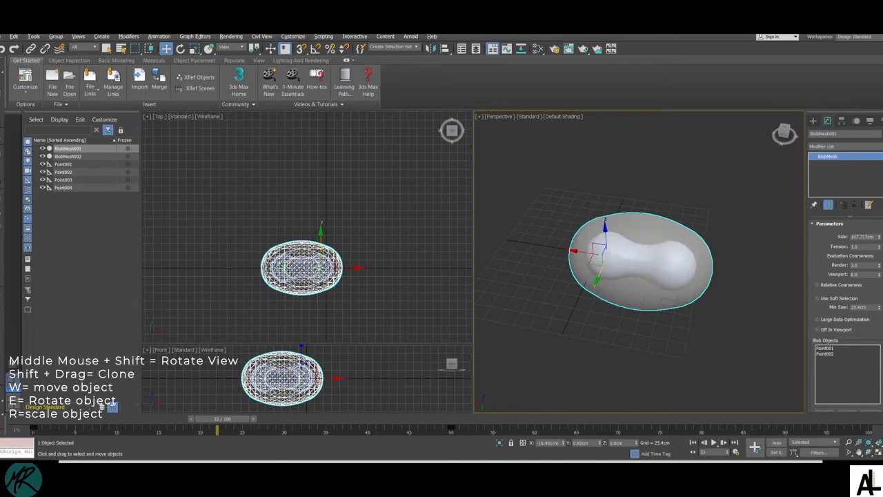
pyautogui.click(710, 338)
pyautogui.click(330, 253)
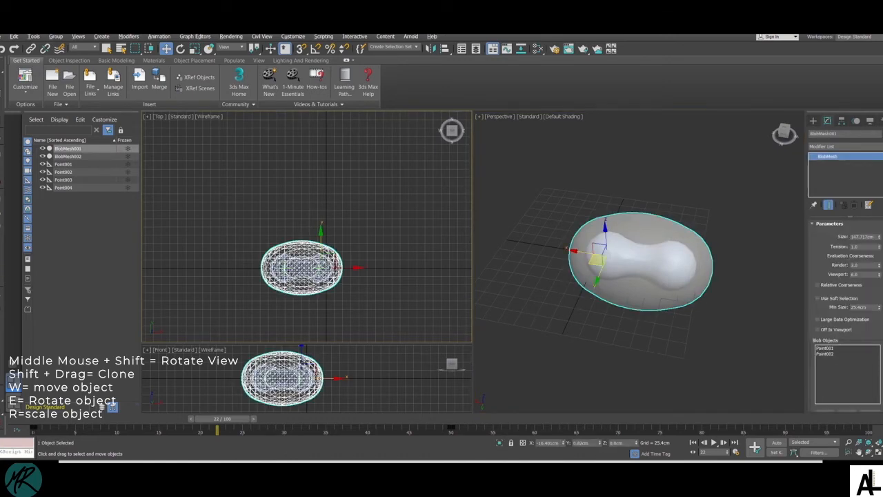
pyautogui.click(711, 338)
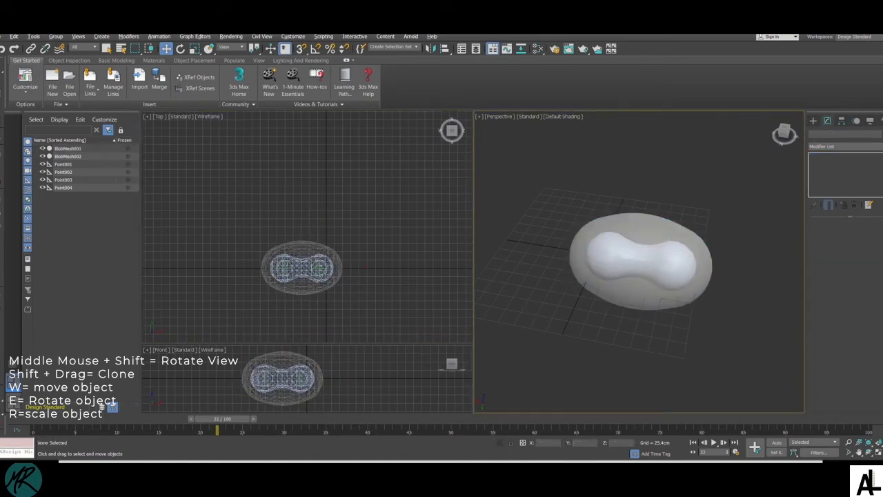
# Step: Select the inner and outer BlobMeshes in turn and go to frame 23 to inspect the nucleus inside the cell
pyautogui.click(642, 258)
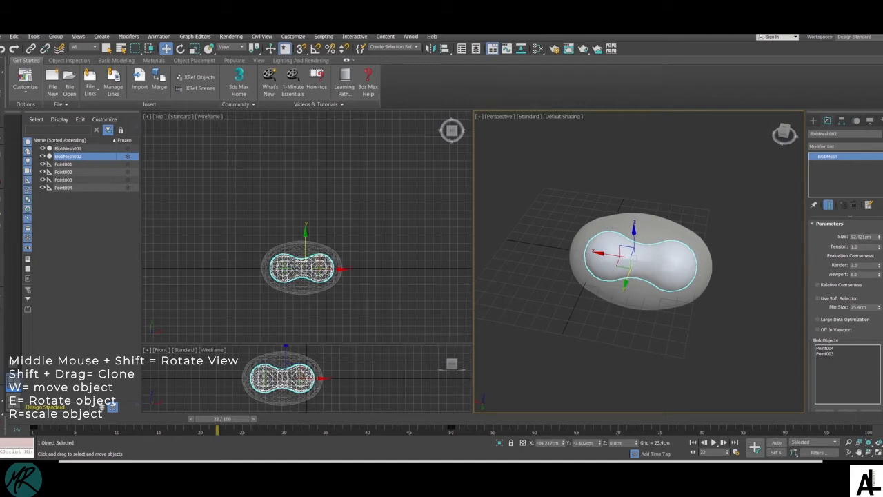
pyautogui.click(649, 229)
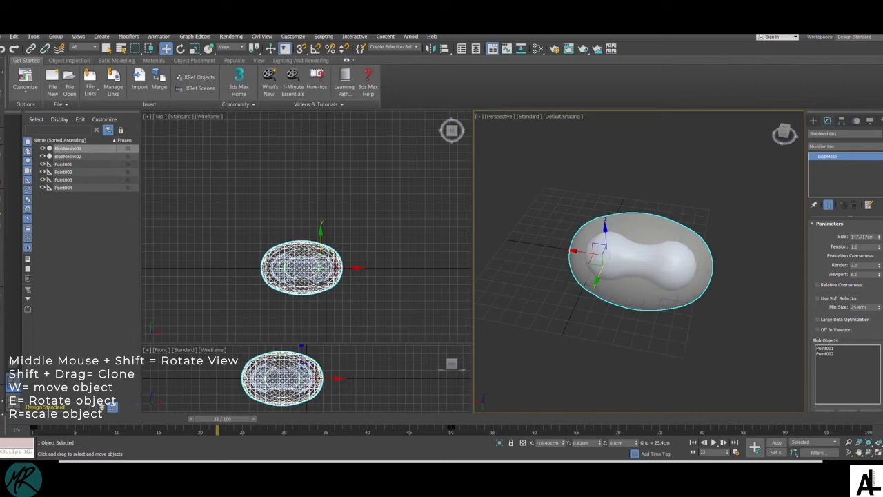
pyautogui.moveTo(222, 419)
pyautogui.mouseDown()
pyautogui.moveTo(130, 419)
pyautogui.moveTo(412, 419)
pyautogui.moveTo(206, 419)
pyautogui.moveTo(369, 419)
pyautogui.moveTo(222, 418)
pyautogui.moveTo(247, 419)
pyautogui.moveTo(230, 419)
pyautogui.mouseUp()
pyautogui.moveTo(640, 262); pyautogui.dragTo(644, 273, button='middle')
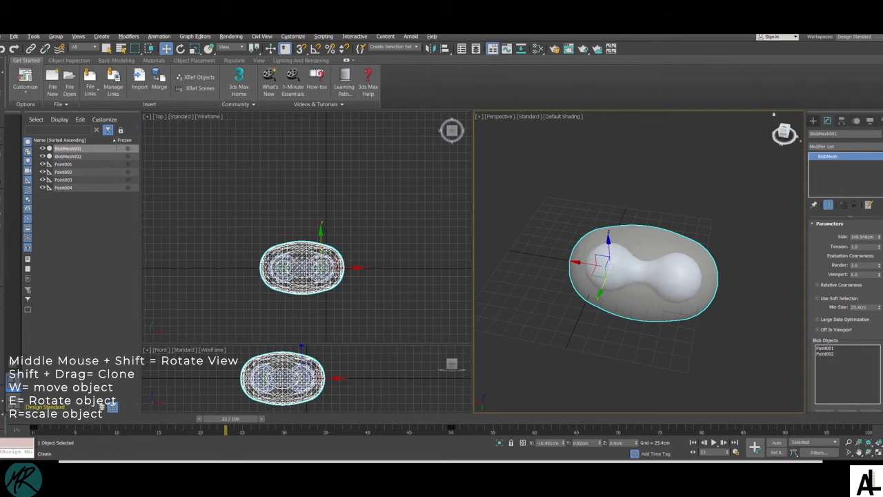
# Step: Create three standard Omni lights around the cell in the Top view, two in front on either side and one behind
pyautogui.click(814, 121)
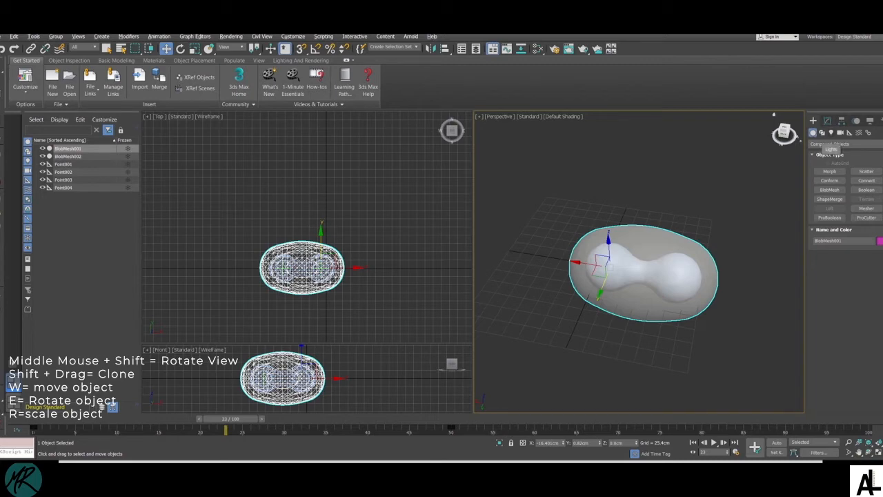
pyautogui.click(832, 132)
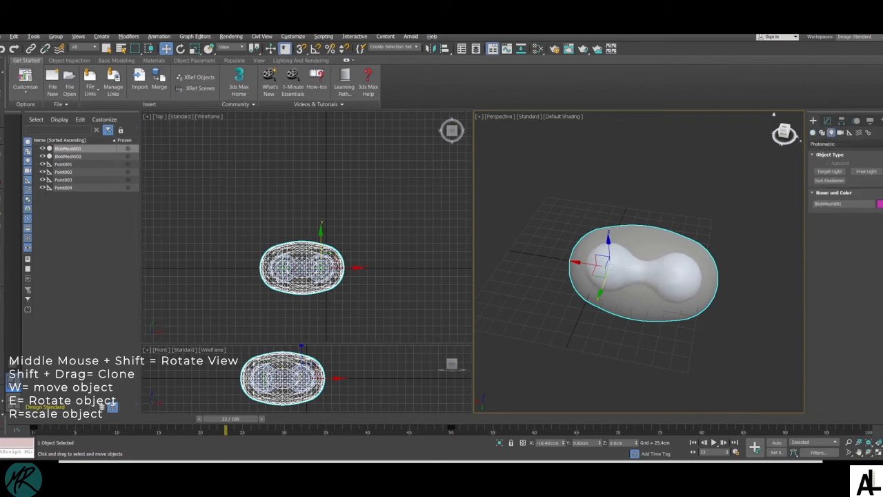
pyautogui.click(845, 144)
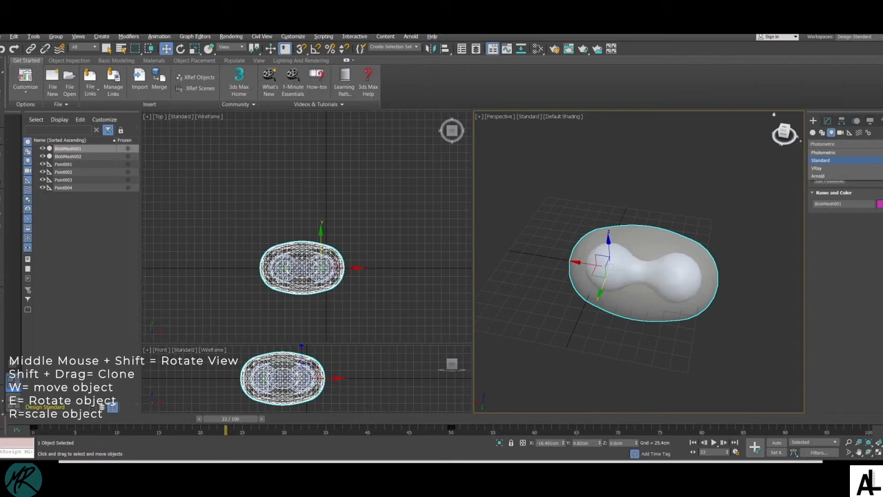
pyautogui.click(825, 160)
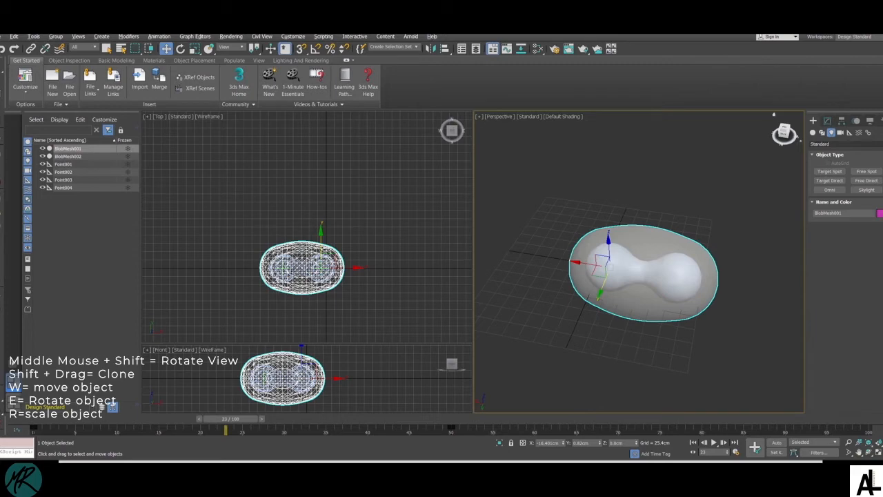
pyautogui.click(845, 143)
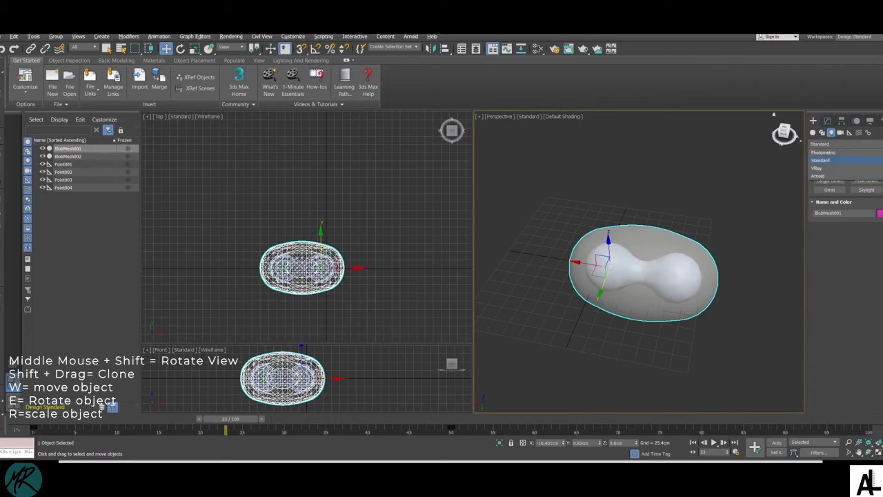
pyautogui.click(838, 160)
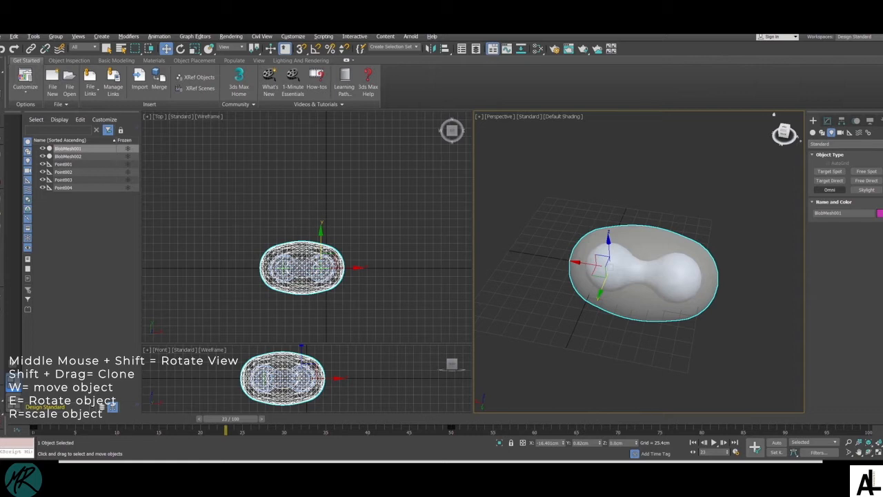
pyautogui.click(829, 190)
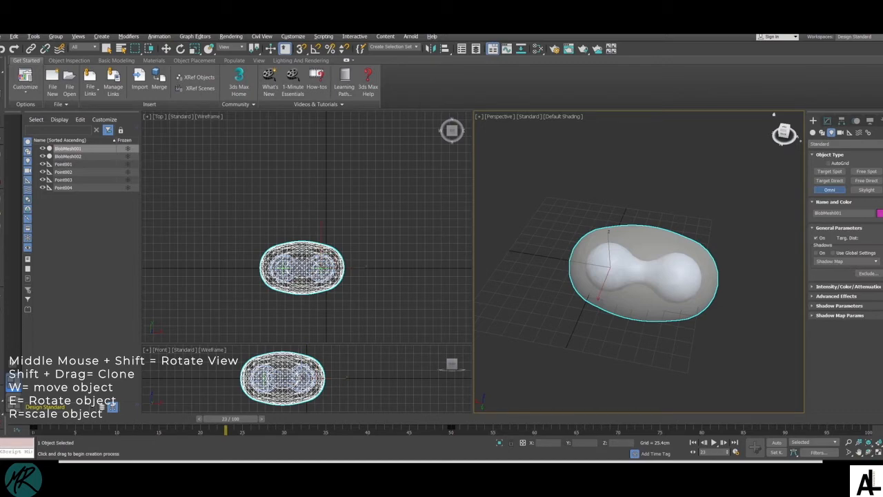
pyautogui.moveTo(324, 276); pyautogui.dragTo(335, 229, button='middle')
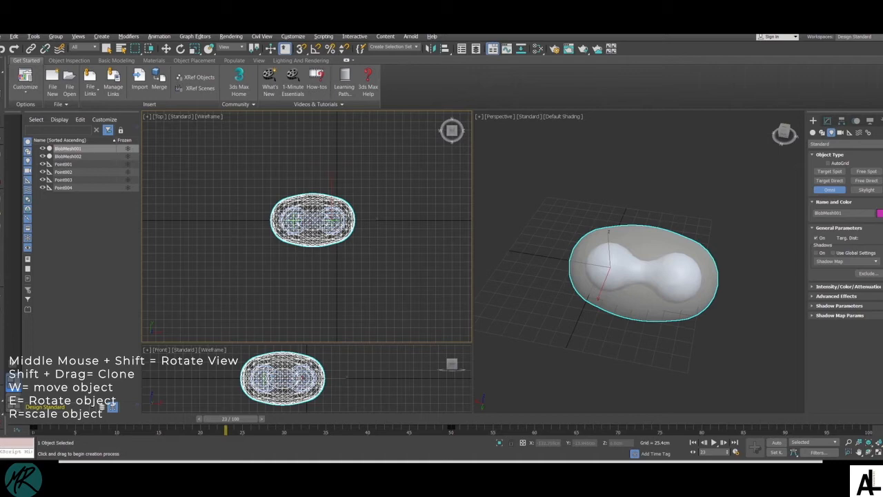
pyautogui.click(225, 291)
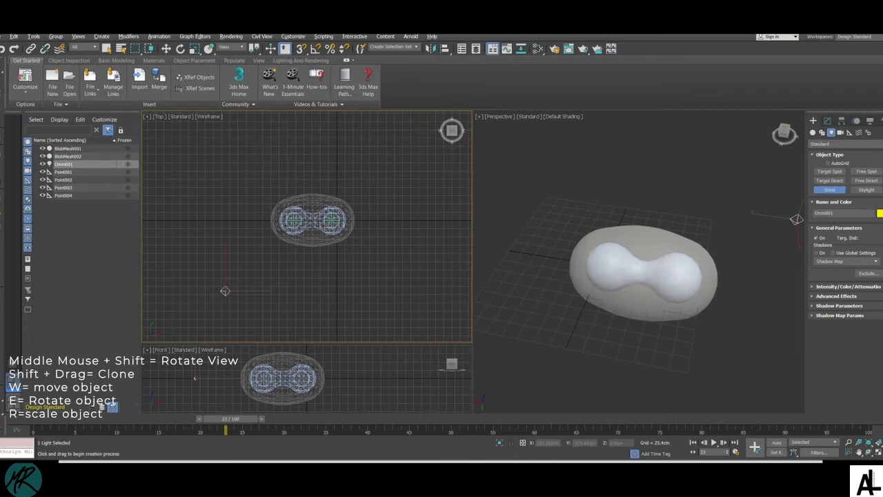
pyautogui.click(395, 289)
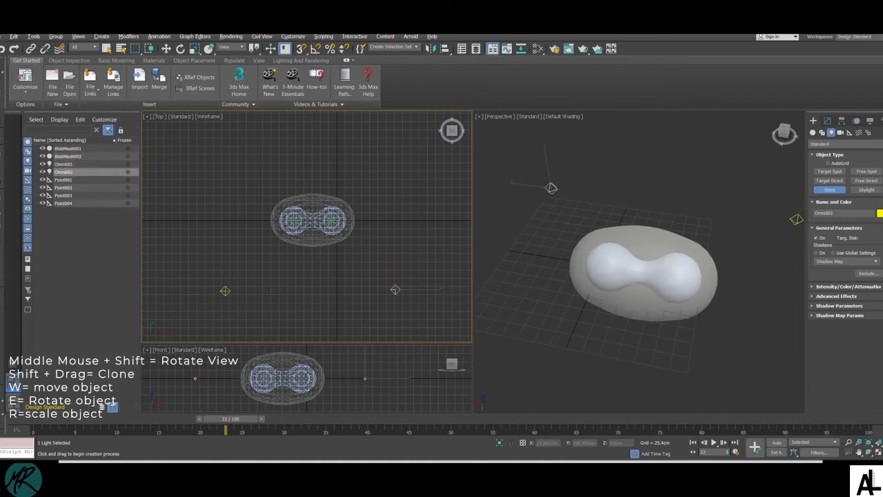
pyautogui.click(340, 159)
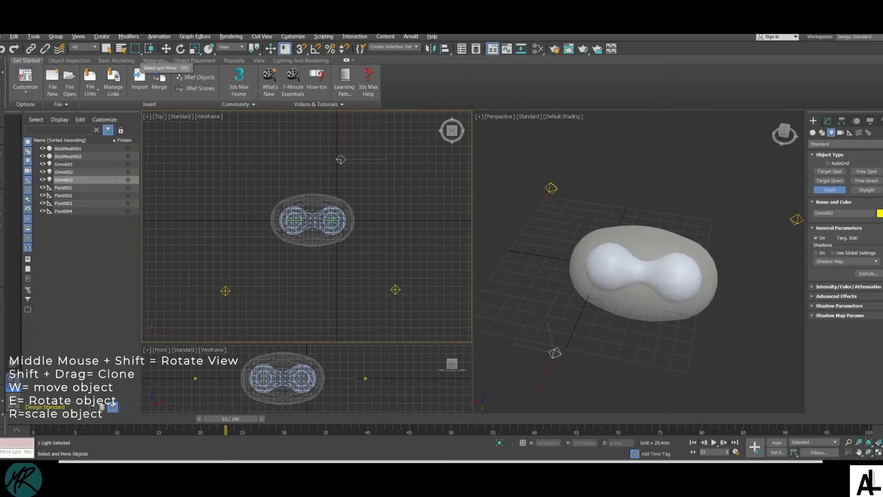
# Step: Activate Select and Move and change the Top viewport to the Front view
pyautogui.click(166, 49)
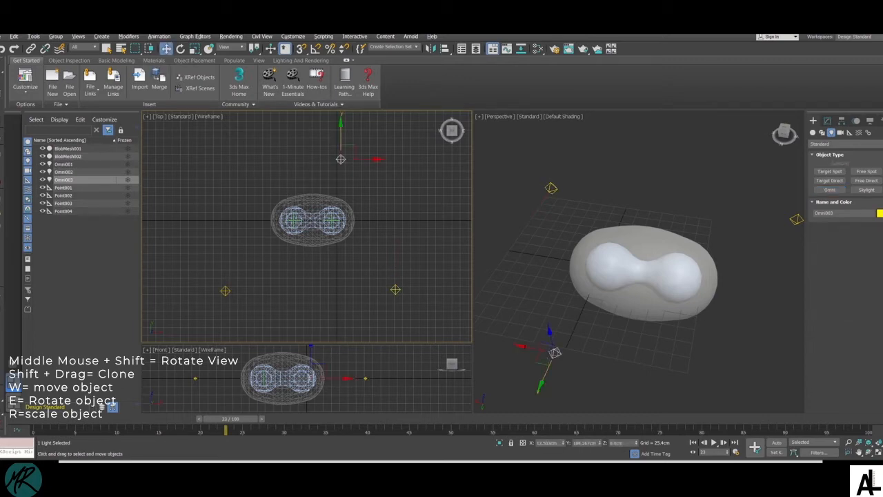
pyautogui.moveTo(311, 228)
pyautogui.mouseDown(button='middle')
pyautogui.moveTo(314, 218)
pyautogui.moveTo(310, 224)
pyautogui.mouseUp(button='middle')
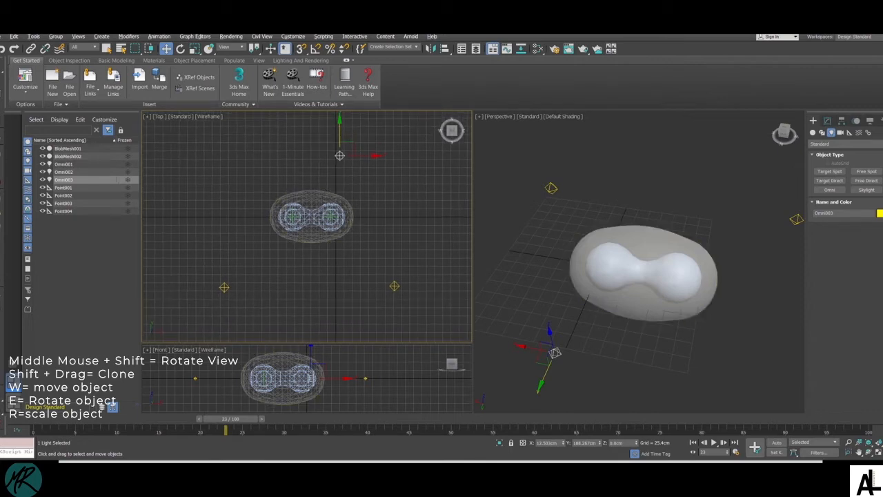
pyautogui.moveTo(452, 131); pyautogui.dragTo(452, 86)
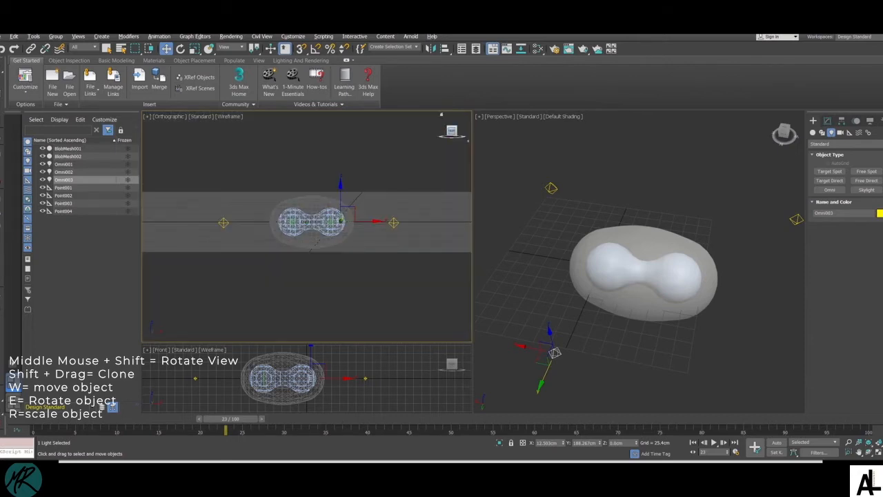
pyautogui.click(452, 131)
pyautogui.scroll(3, 309, 200)
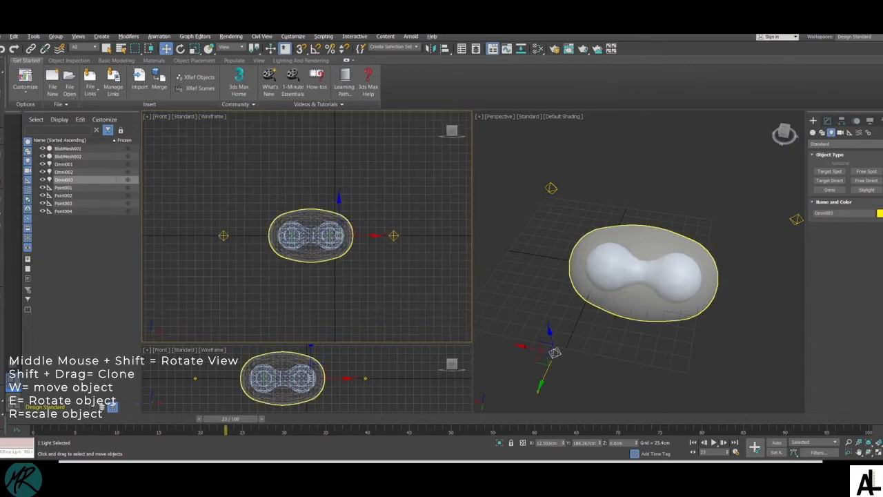
# Step: Rename the front Omni light on the cell's left, Omni001, as Key
pyautogui.click(189, 240)
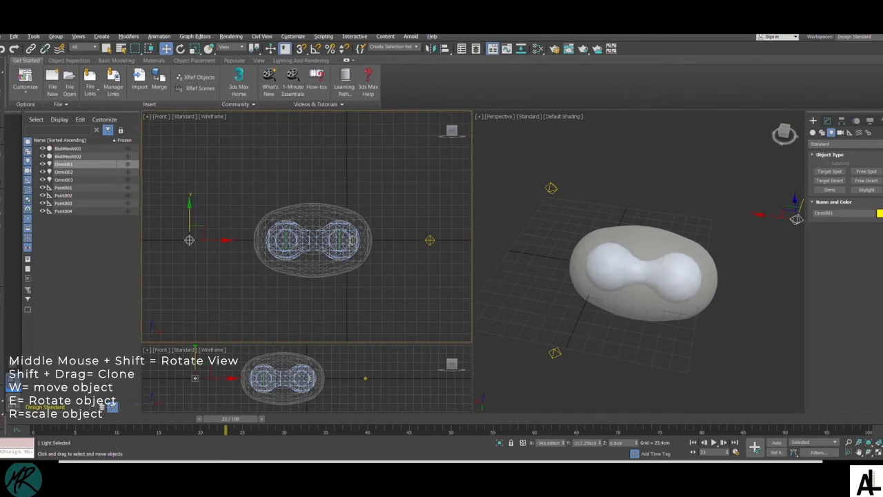
pyautogui.rightClick(69, 164)
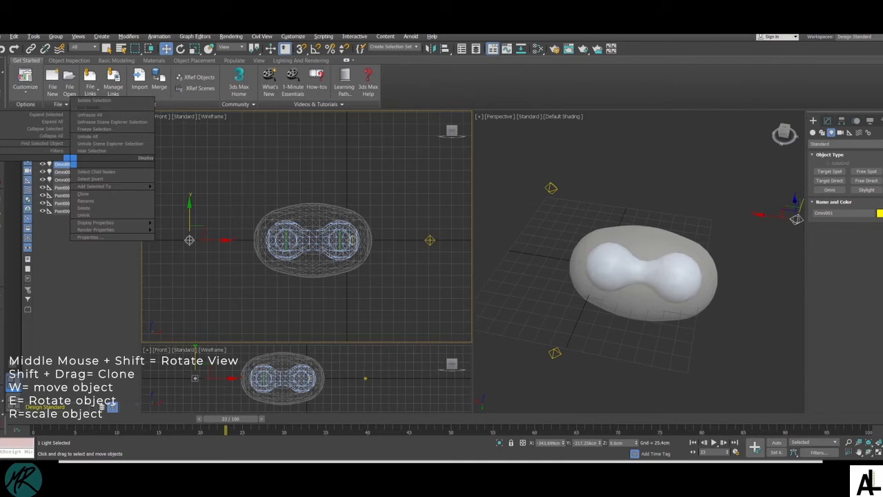
pyautogui.moveTo(113, 229)
pyautogui.click(85, 201)
pyautogui.press('BackSpace')
pyautogui.write('Key')
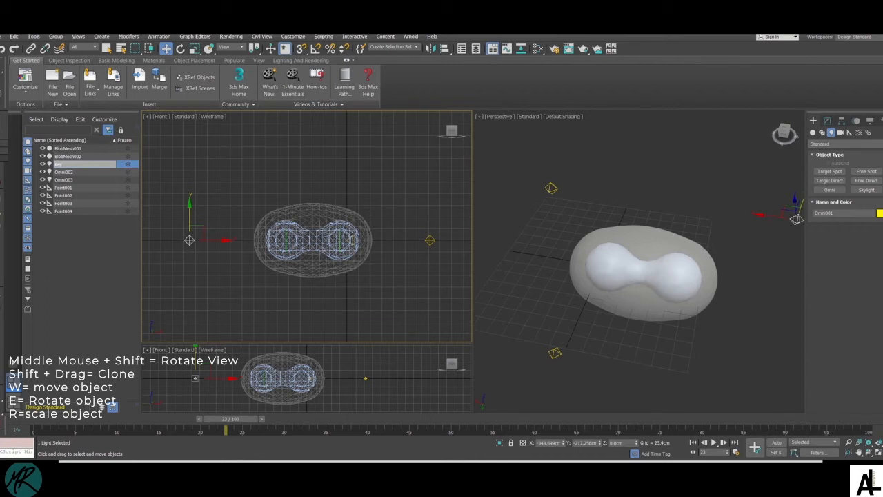
pyautogui.click(213, 283)
# Step: Rename the front Omni light on the cell's right, Omni002, as Fill
pyautogui.click(430, 241)
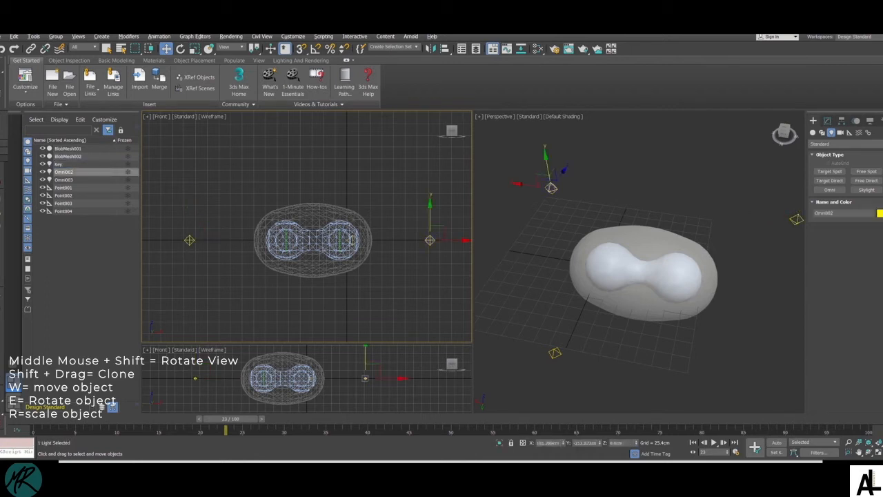
pyautogui.rightClick(69, 172)
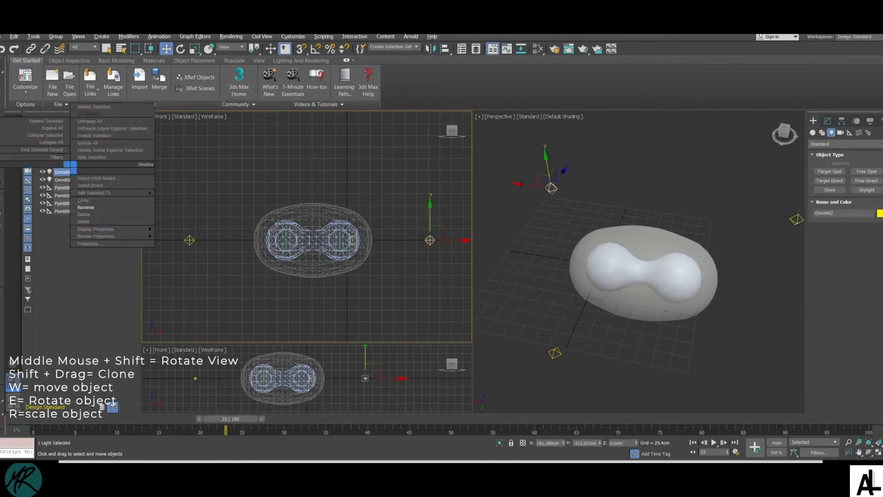
pyautogui.click(86, 207)
pyautogui.press('BackSpace')
pyautogui.write('Fill')
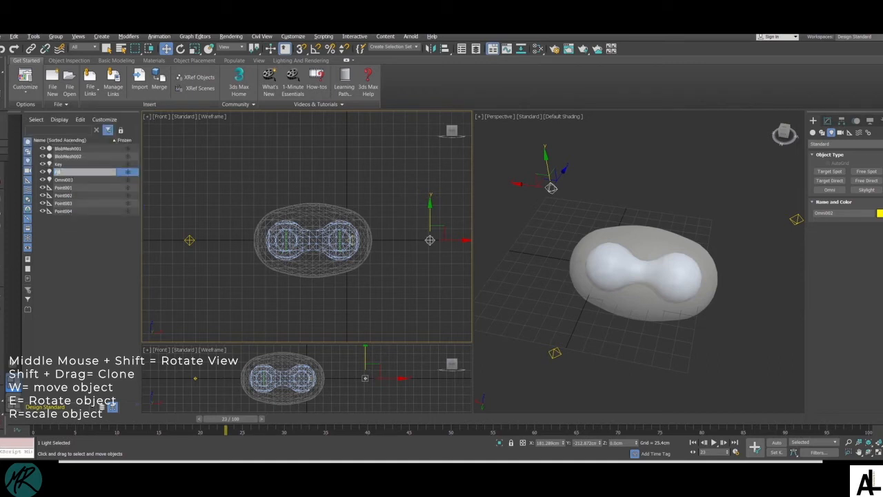
pyautogui.click(85, 257)
# Step: Rename the Omni light behind the cell, Omni003, as Rim
pyautogui.click(69, 180)
pyautogui.rightClick(69, 177)
pyautogui.click(85, 215)
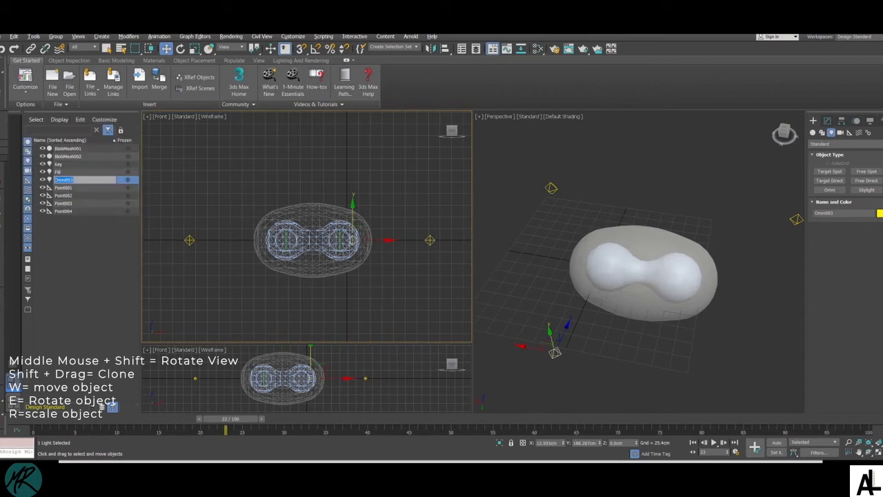
pyautogui.write('Rim')
pyautogui.press('Return')
# Step: Rename BlobMesh001 as CellMembrane and BlobMesh002 as CellNucleus
pyautogui.click(68, 149)
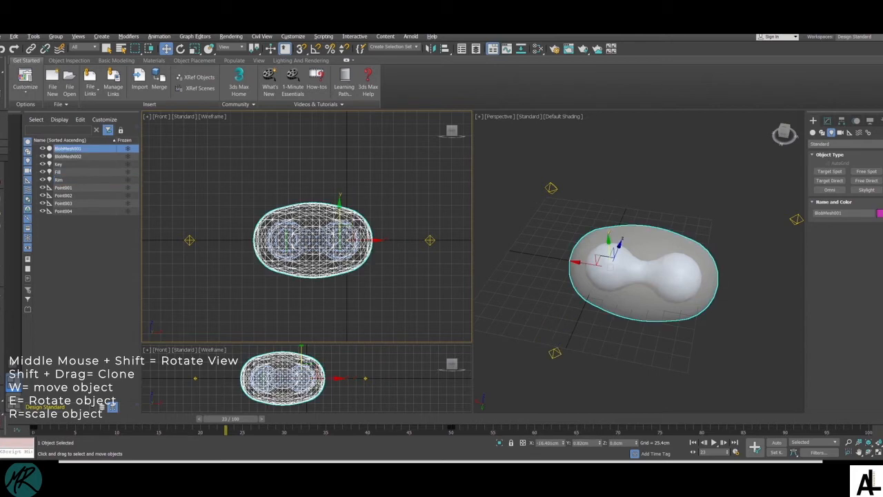
pyautogui.rightClick(68, 148)
pyautogui.click(86, 184)
pyautogui.write('CellMembrane')
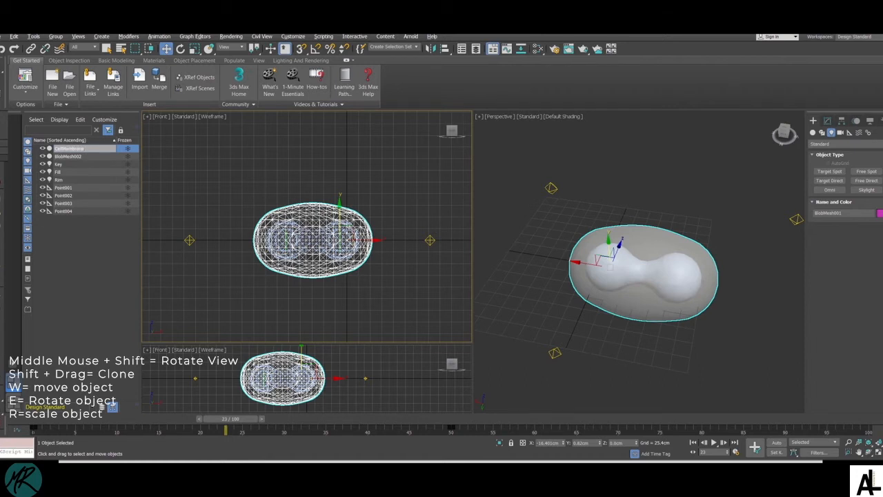
pyautogui.click(68, 156)
pyautogui.rightClick(68, 156)
pyautogui.click(85, 188)
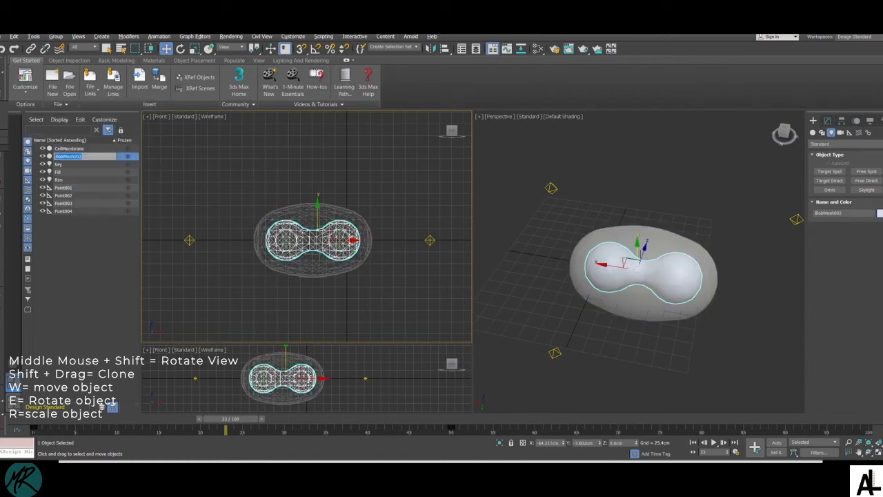
pyautogui.write('CellNucleu')
# Step: Rename the helpers Point001 and Point003 both as Cell1
pyautogui.click(70, 188)
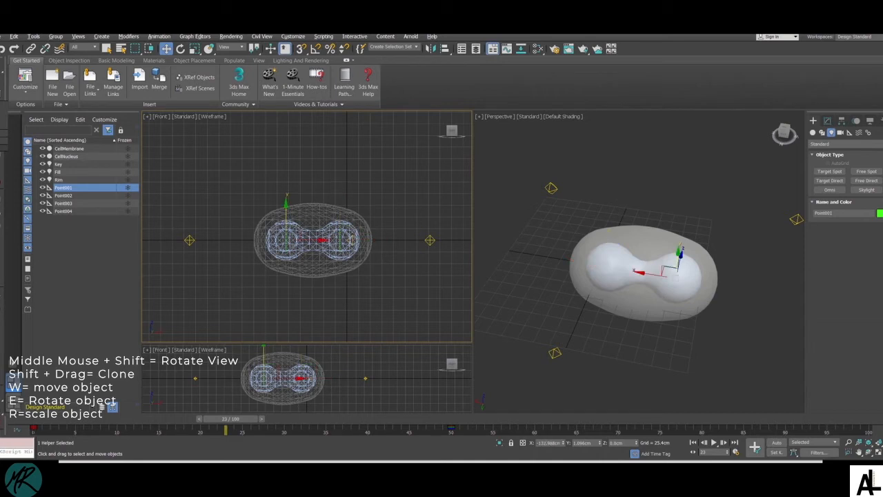
pyautogui.rightClick(69, 188)
pyautogui.click(110, 222)
pyautogui.write('Cell')
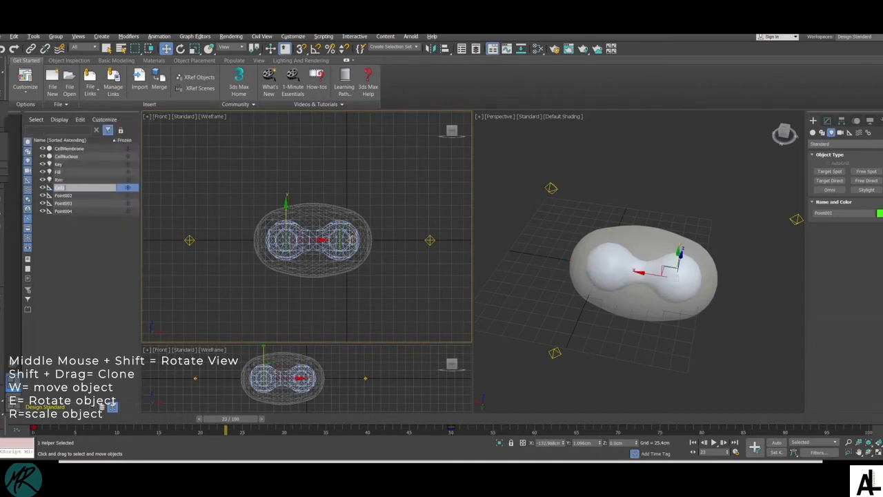
pyautogui.click(68, 203)
pyautogui.rightClick(70, 201)
pyautogui.click(90, 240)
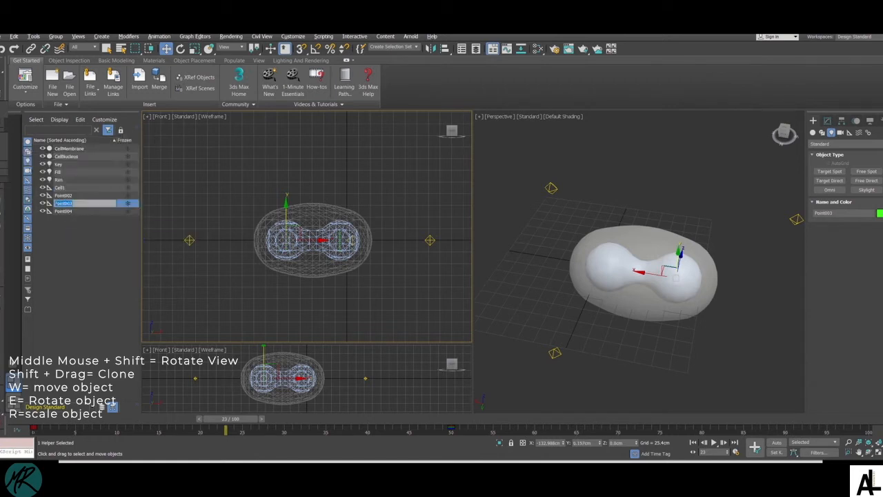
pyautogui.write('Cell1')
# Step: Rename the helpers Point002 and Point004 both as Cell2
pyautogui.click(66, 196)
pyautogui.rightClick(66, 195)
pyautogui.click(90, 234)
pyautogui.write('Ce')
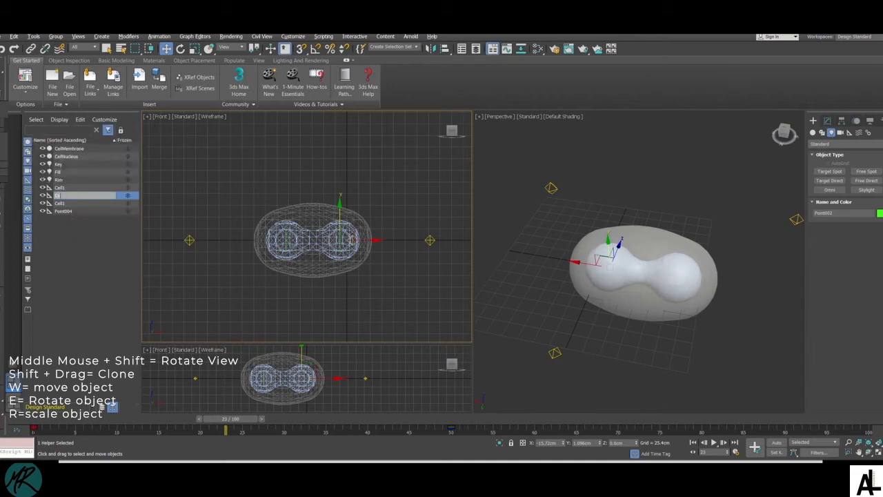
pyautogui.click(74, 220)
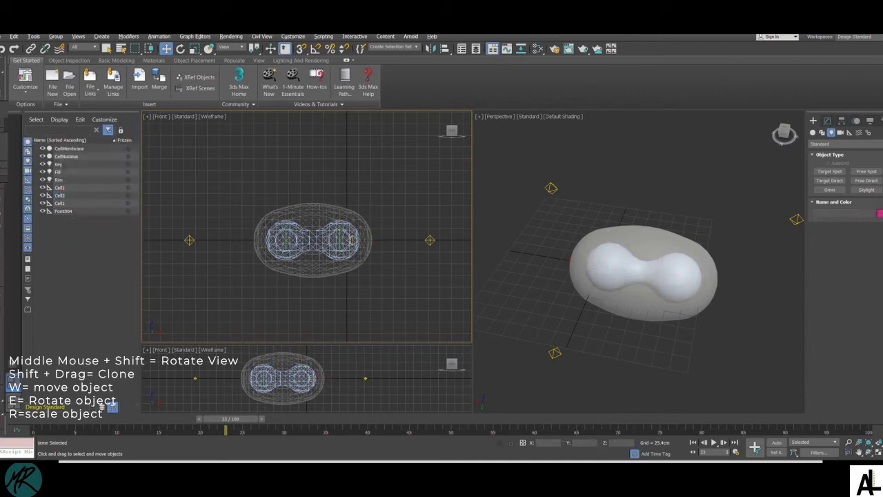
pyautogui.click(63, 211)
pyautogui.rightClick(63, 212)
pyautogui.click(90, 245)
pyautogui.write('Cell3')
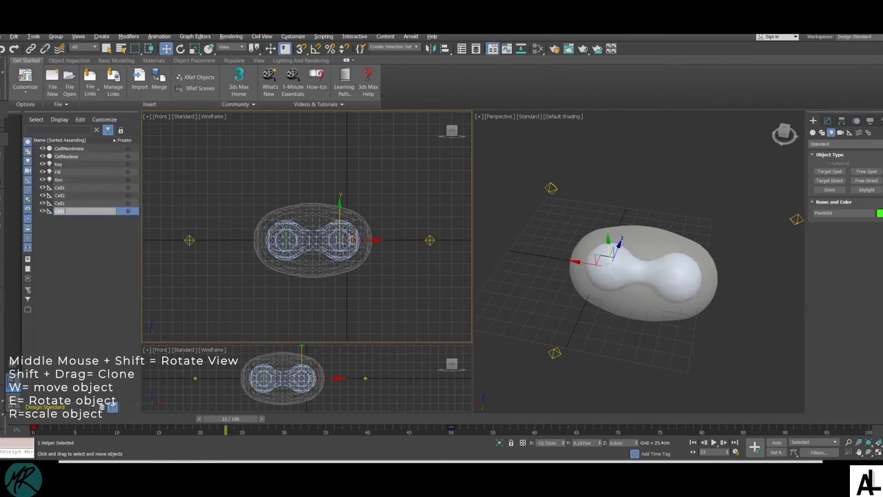
pyautogui.press('Return')
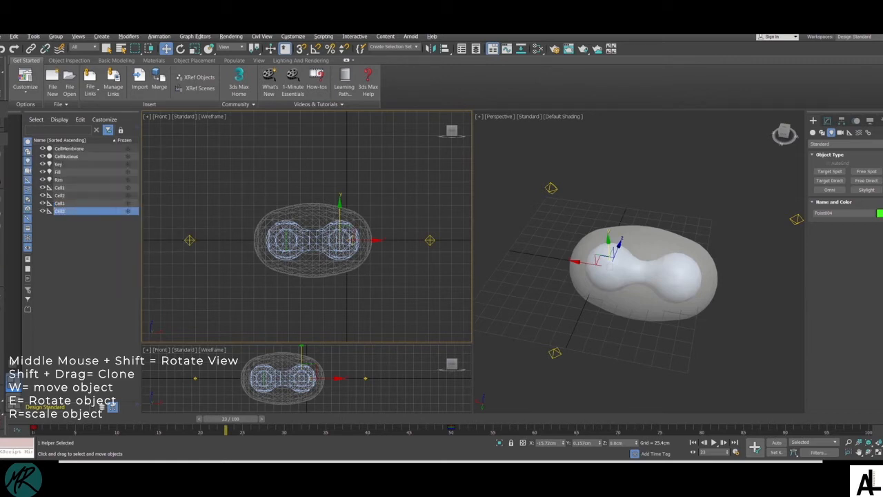
# Step: Raise the Key light to a height of about 147 cm and move the Fill light slightly below the cell's centre line
pyautogui.click(61, 180)
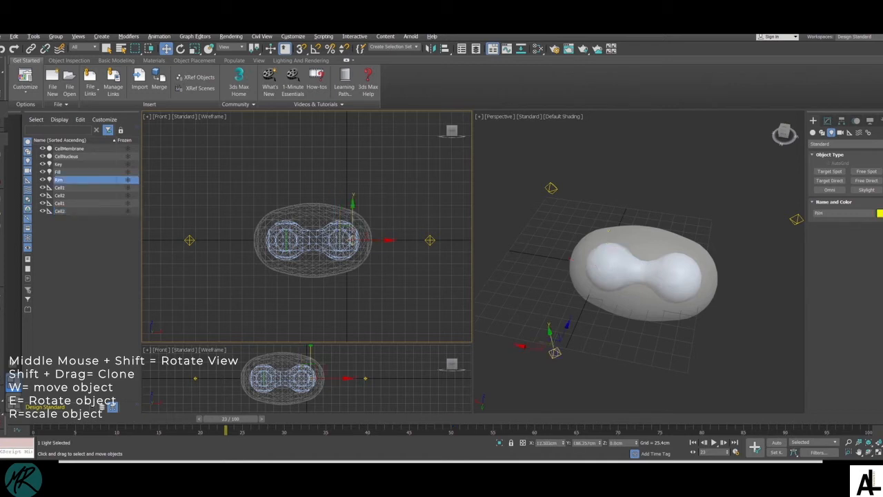
pyautogui.click(58, 164)
pyautogui.moveTo(190, 218); pyautogui.dragTo(189, 150)
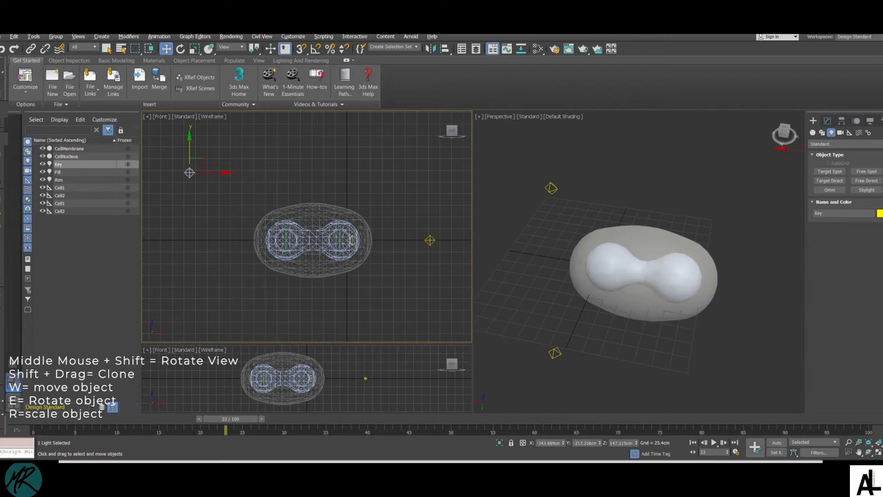
pyautogui.click(57, 172)
pyautogui.moveTo(430, 217); pyautogui.dragTo(430, 224)
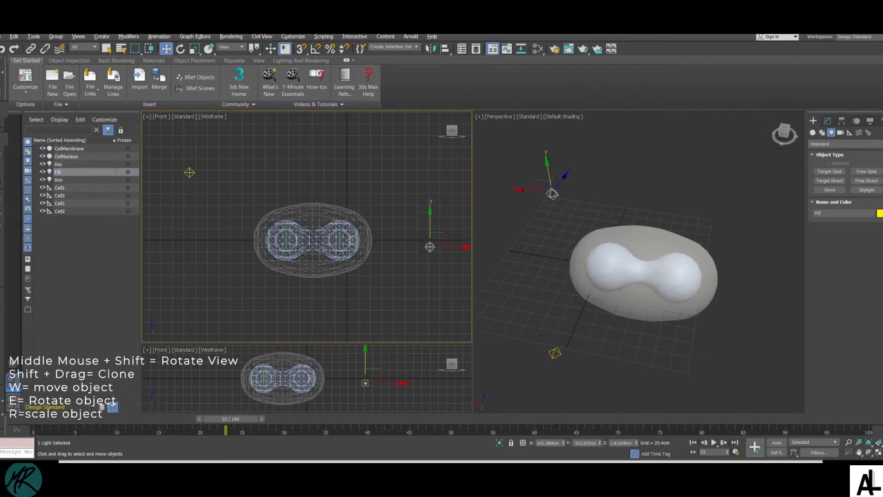
# Step: Move the Rim light sideways along the X axis to about 53 cm, near the cell's end
pyautogui.click(59, 179)
pyautogui.moveTo(380, 240); pyautogui.dragTo(399, 240)
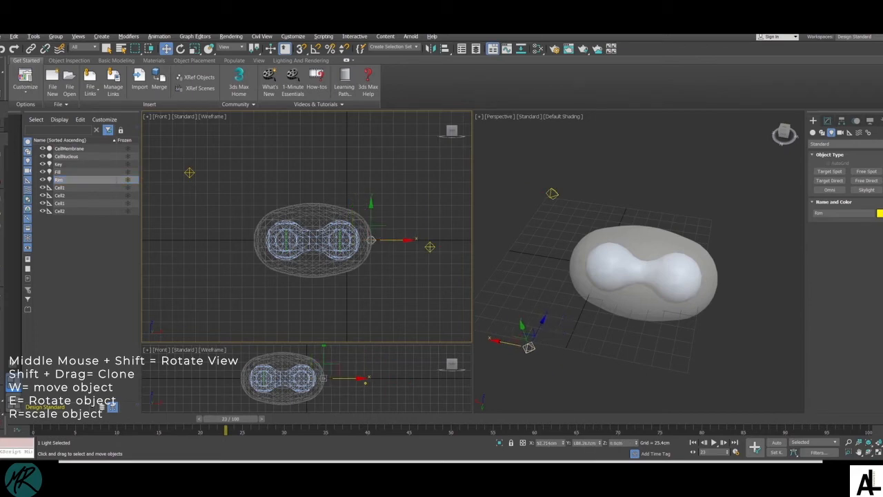
pyautogui.click(649, 356)
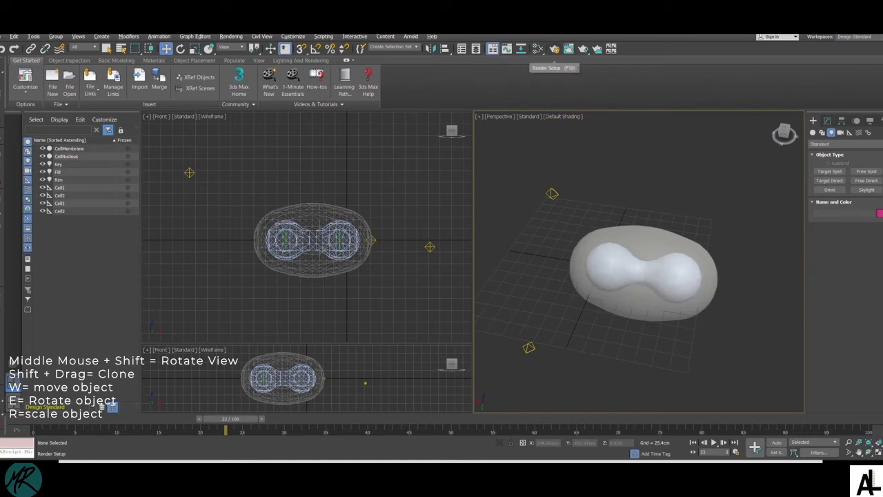
# Step: Check the Scanline render settings and render frame 23 of the Perspective view
pyautogui.click(554, 48)
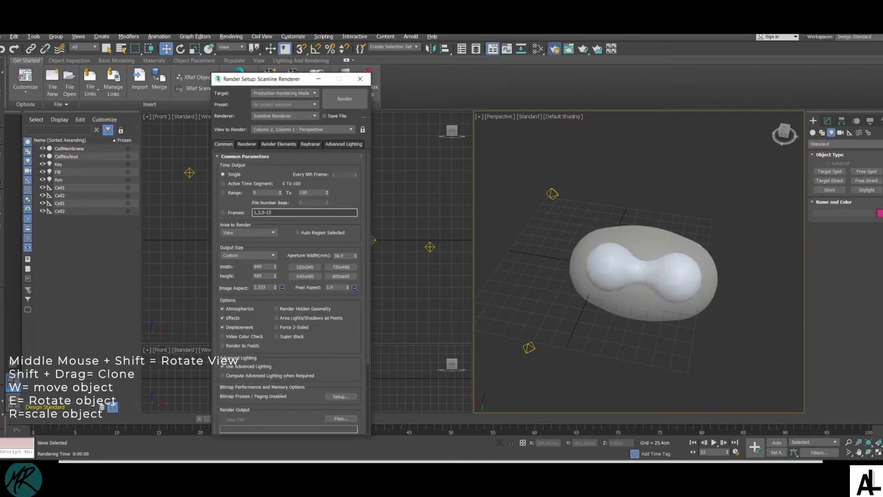
pyautogui.moveTo(289, 79); pyautogui.dragTo(345, 49)
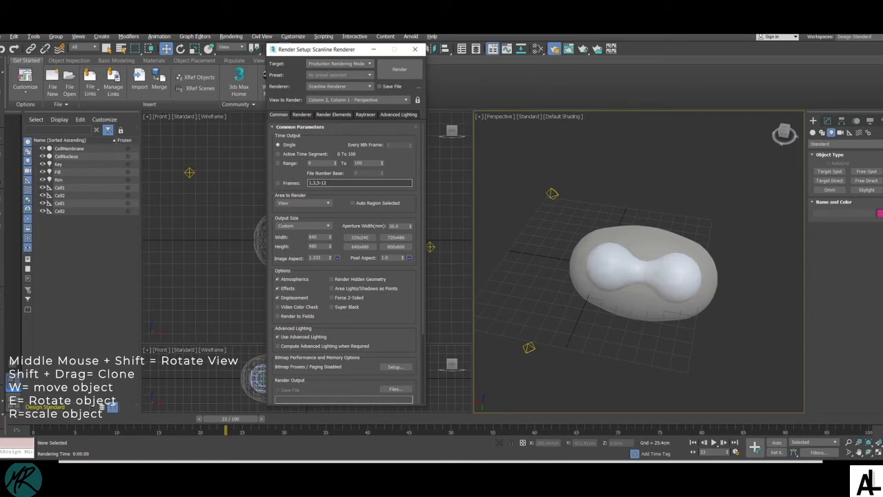
pyautogui.scroll(-3, 344, 264)
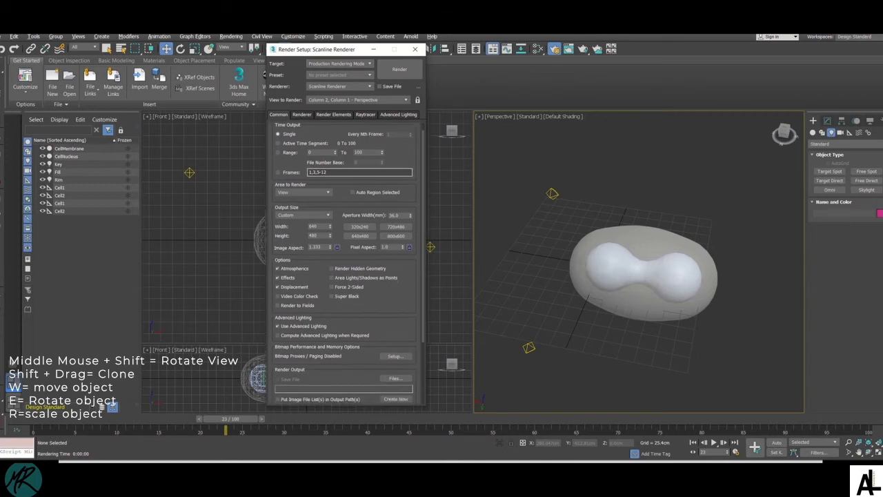
pyautogui.scroll(-3, 349, 262)
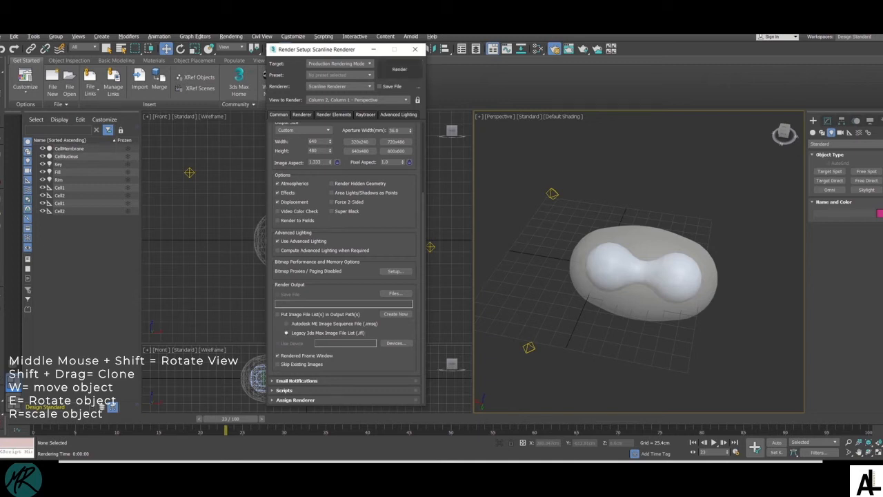
pyautogui.click(399, 69)
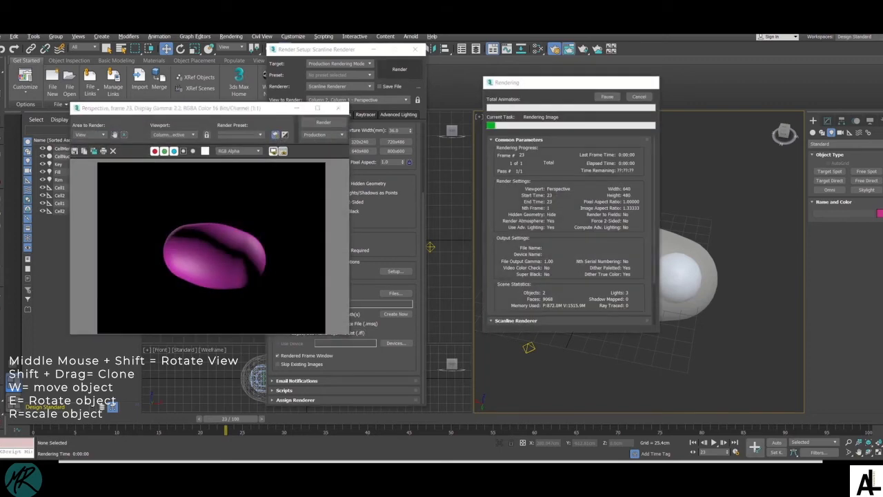
pyautogui.moveTo(200, 108); pyautogui.dragTo(309, 134)
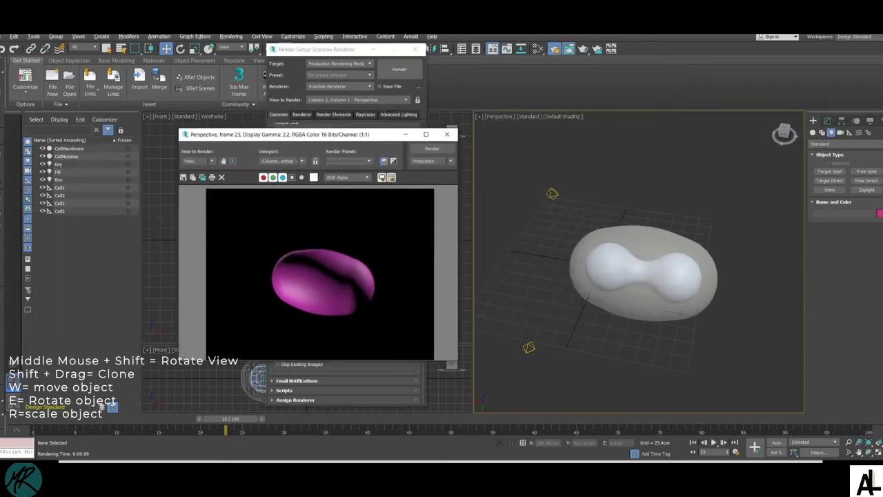
# Step: Go to frame 35 and render the dividing cell in the Perspective view
pyautogui.moveTo(231, 419); pyautogui.dragTo(329, 419)
pyautogui.click(432, 148)
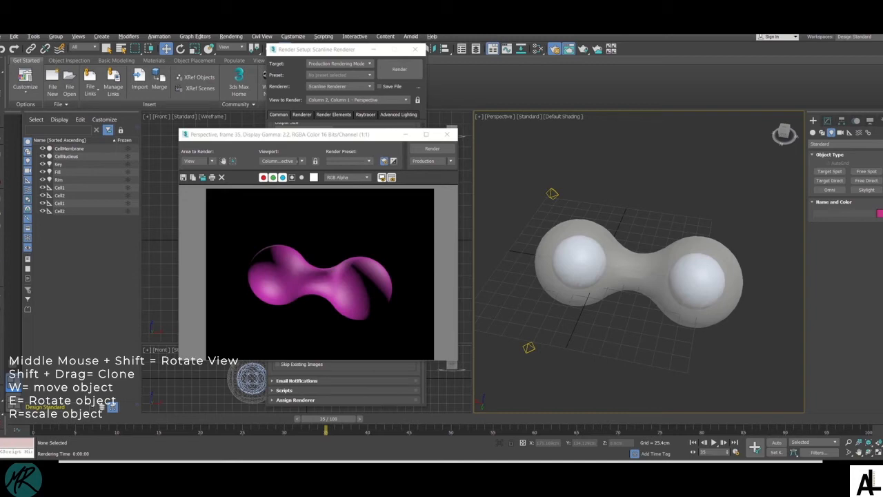
pyautogui.moveTo(290, 134); pyautogui.dragTo(214, 120)
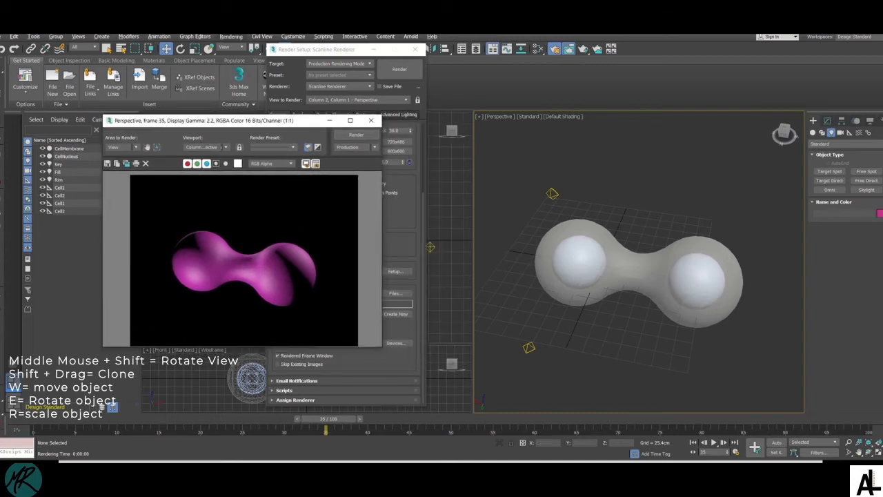
# Step: Set the environment background color to a dark teal with hue 128 and saturation 170
pyautogui.click(232, 36)
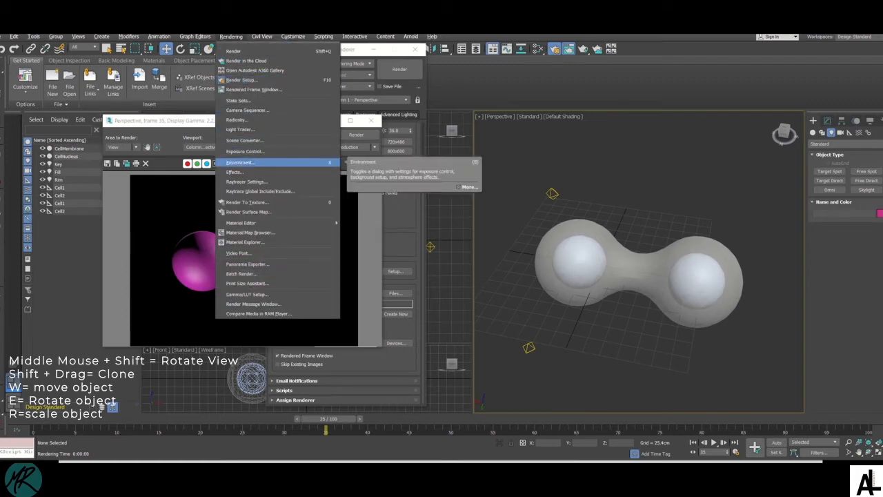
pyautogui.click(240, 162)
pyautogui.moveTo(304, 272); pyautogui.dragTo(441, 141)
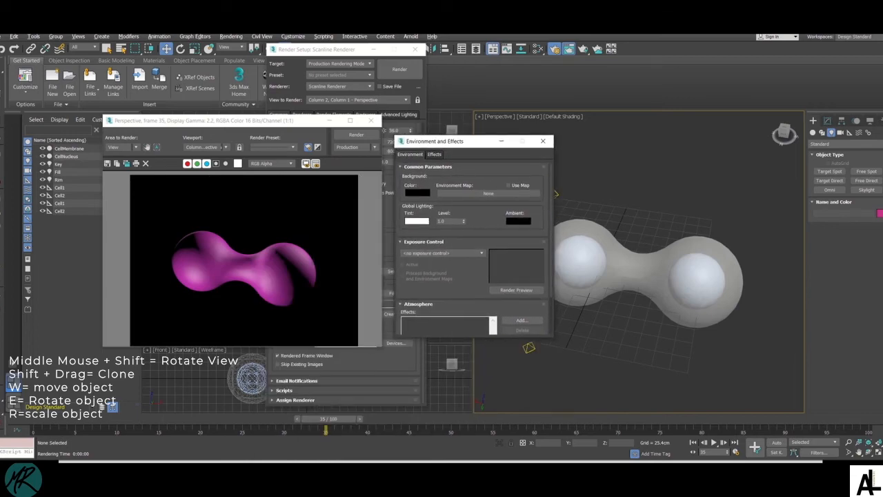
pyautogui.click(418, 193)
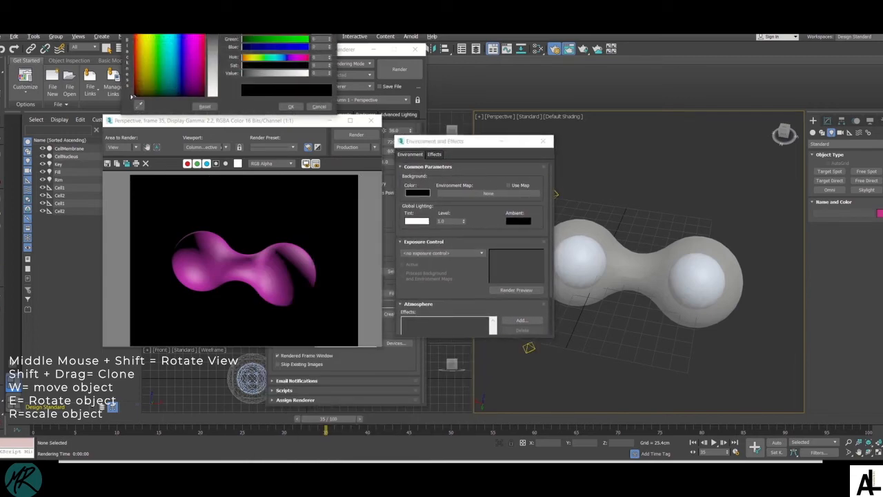
pyautogui.moveTo(219, 30)
pyautogui.mouseDown()
pyautogui.moveTo(219, 74)
pyautogui.moveTo(218, 37)
pyautogui.mouseUp()
pyautogui.click(169, 91)
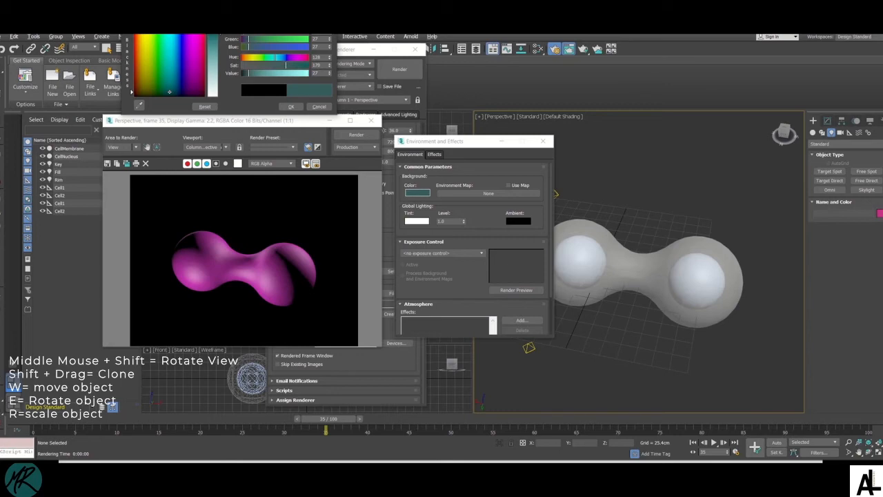
pyautogui.click(290, 106)
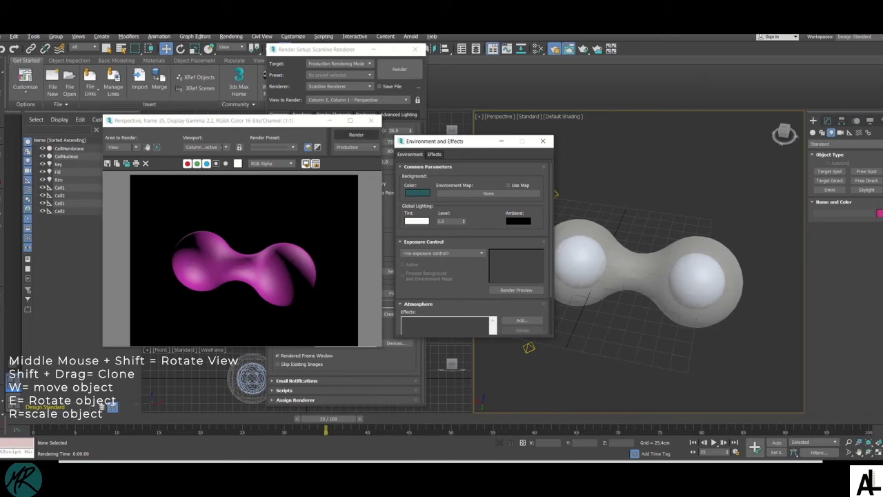
# Step: Render frame 35 again with the teal background and close the environment settings
pyautogui.click(356, 134)
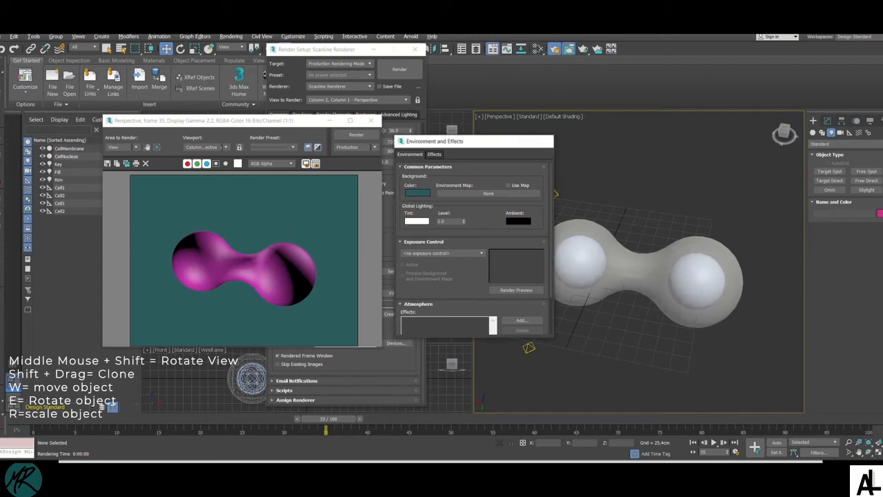
pyautogui.click(543, 141)
pyautogui.moveTo(186, 120); pyautogui.dragTo(133, 52)
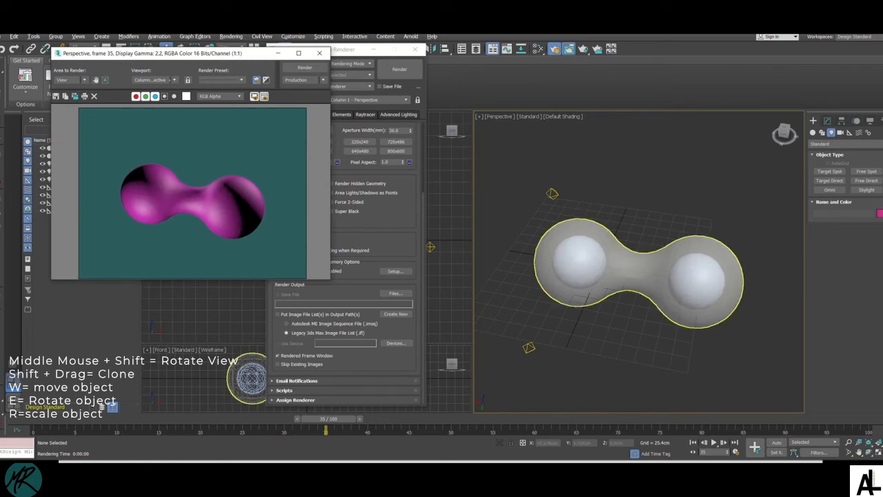
# Step: Turn the Perspective view to a straight-on side view of the dividing cell and render it
pyautogui.keyDown('alt'); pyautogui.moveTo(621, 269); pyautogui.dragTo(762, 245, button='middle'); pyautogui.keyUp('alt')
pyautogui.moveTo(624, 310); pyautogui.dragTo(721, 277, button='middle')
pyautogui.scroll(-5, 662, 318)
pyautogui.scroll(5, 649, 315)
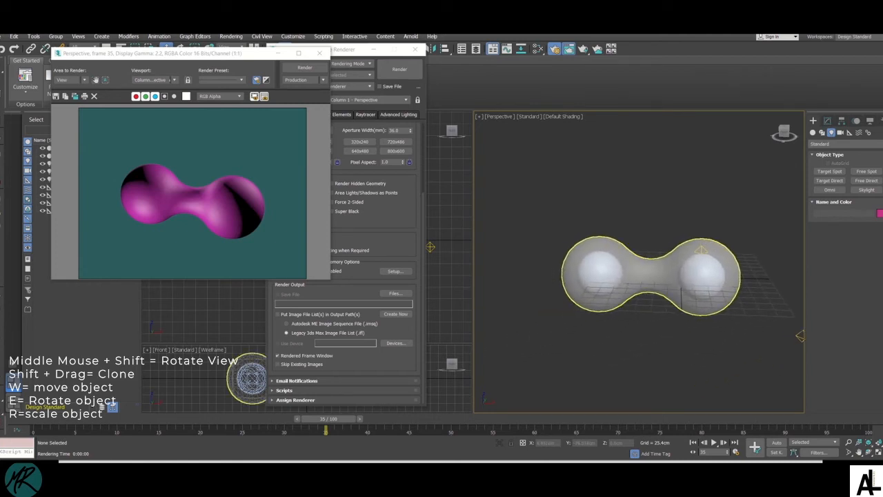
pyautogui.click(304, 67)
pyautogui.moveTo(200, 53); pyautogui.dragTo(287, 63)
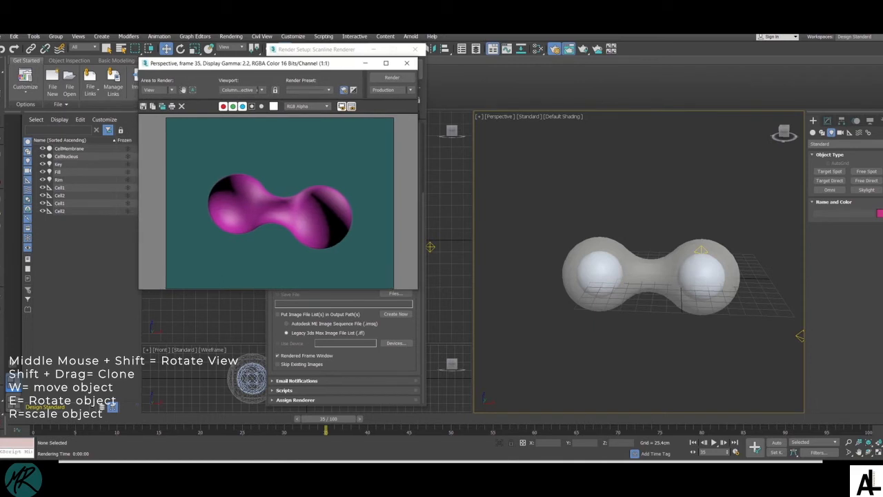
# Step: Raise the Key light's intensity multiplier to about 1.5 and render the frame again
pyautogui.click(58, 165)
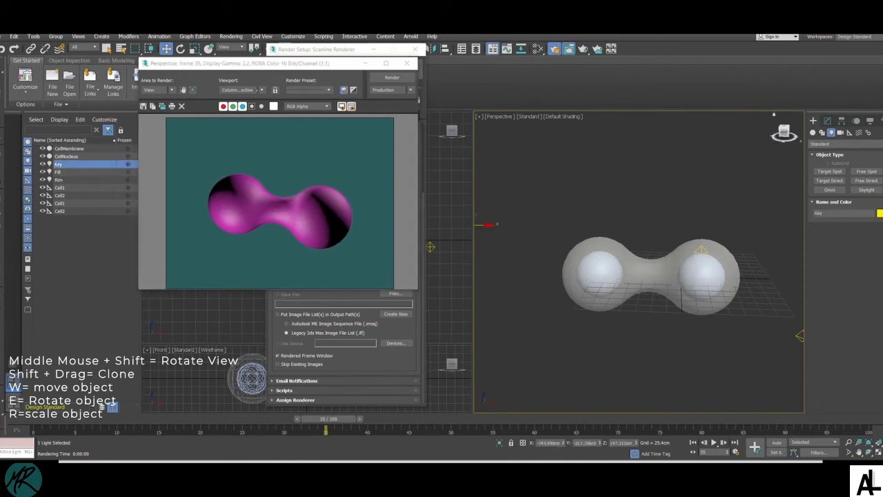
pyautogui.click(828, 121)
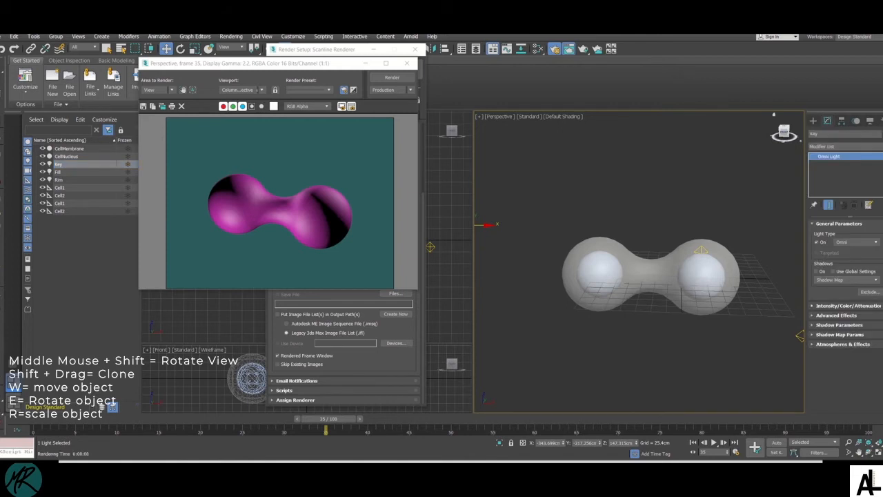
pyautogui.click(847, 306)
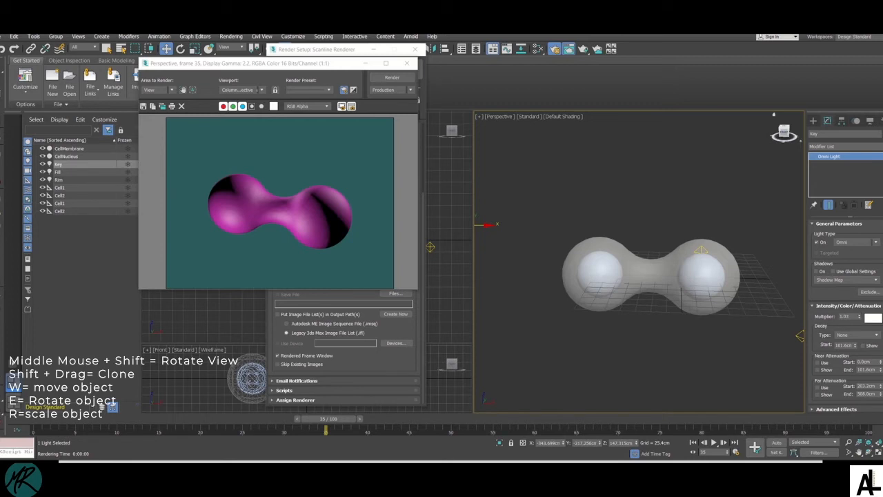
pyautogui.click(860, 315)
pyautogui.click(392, 77)
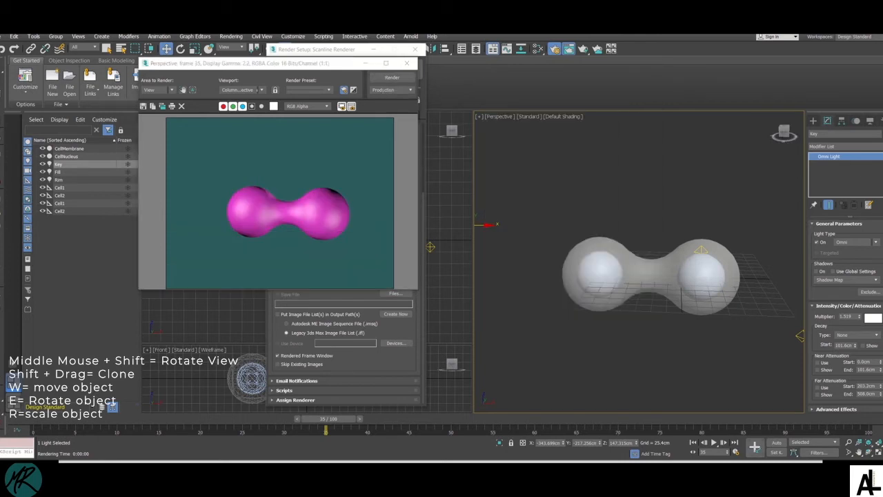
# Step: Set the Key light's intensity multiplier to 1.2 and render the frame again
pyautogui.doubleClick(846, 316)
pyautogui.write('1.8')
pyautogui.click(392, 77)
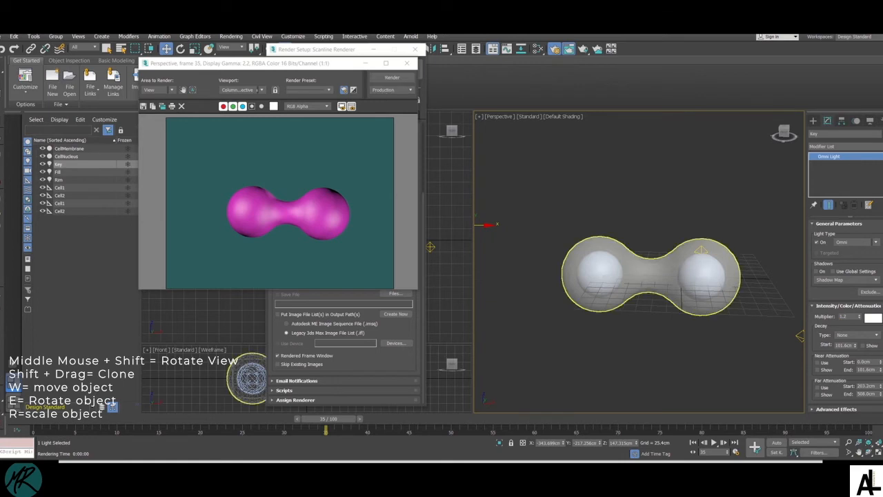
pyautogui.moveTo(324, 62); pyautogui.dragTo(232, 60)
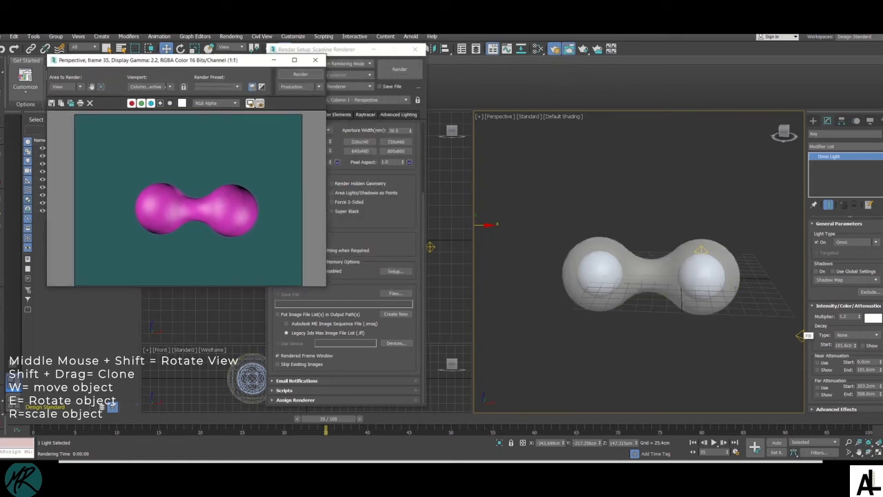
pyautogui.moveTo(233, 60); pyautogui.dragTo(306, 69)
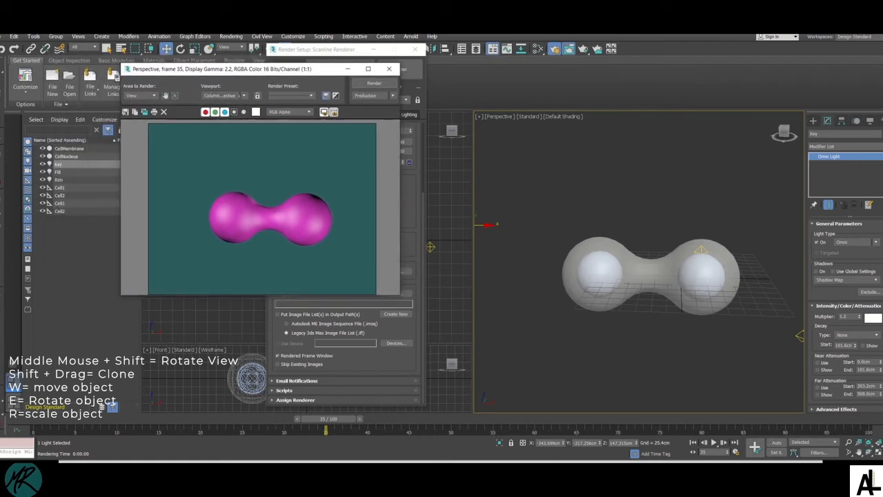
# Step: Raise the Fill light's intensity multiplier to about 1.116 and render the frame again
pyautogui.click(58, 172)
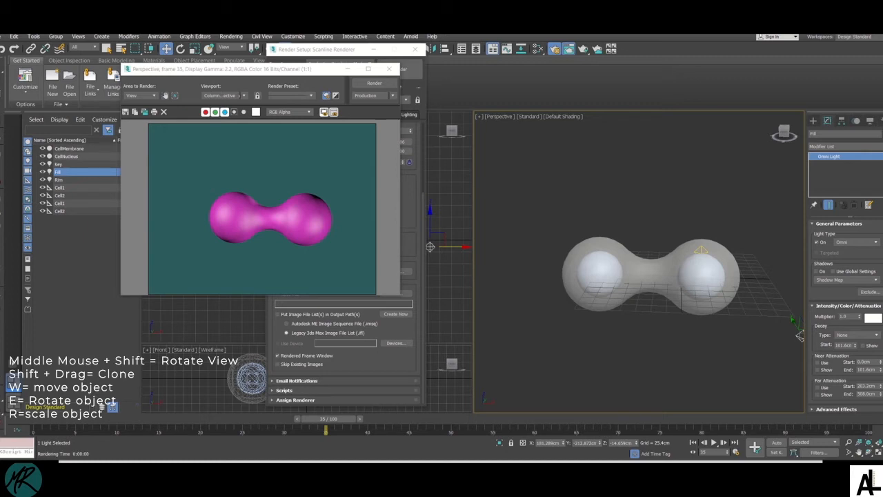
pyautogui.scroll(-2, 846, 310)
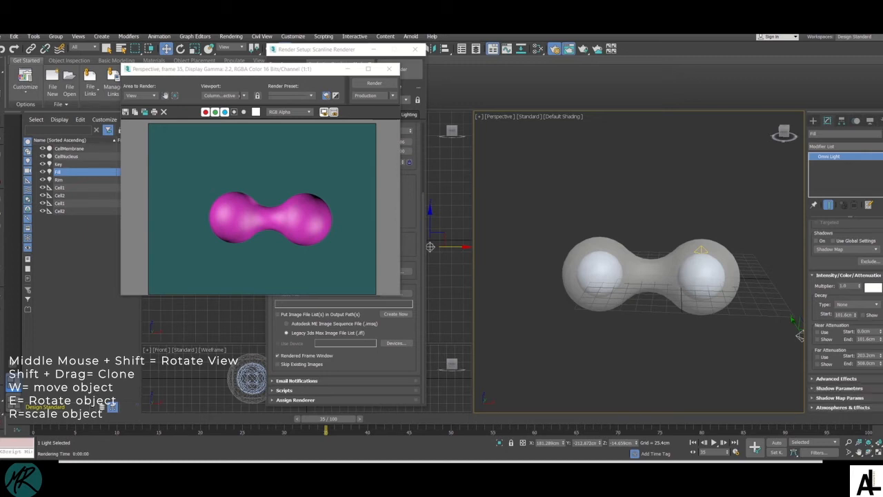
pyautogui.click(848, 285)
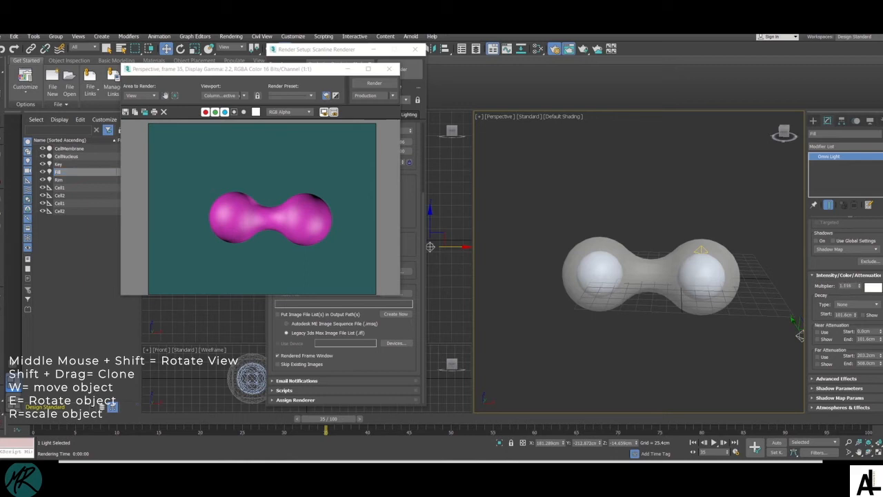
pyautogui.click(374, 83)
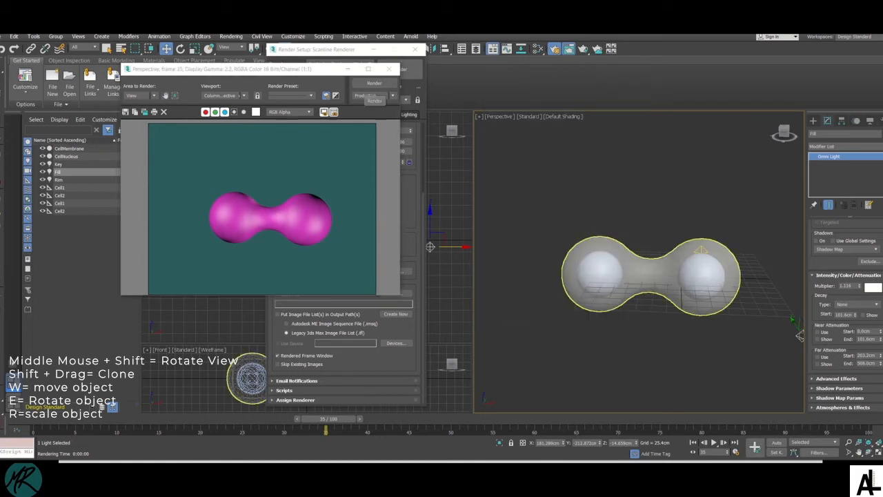
# Step: Raise the Rim light's intensity multiplier to about 2.165 and render the frame again
pyautogui.click(800, 336)
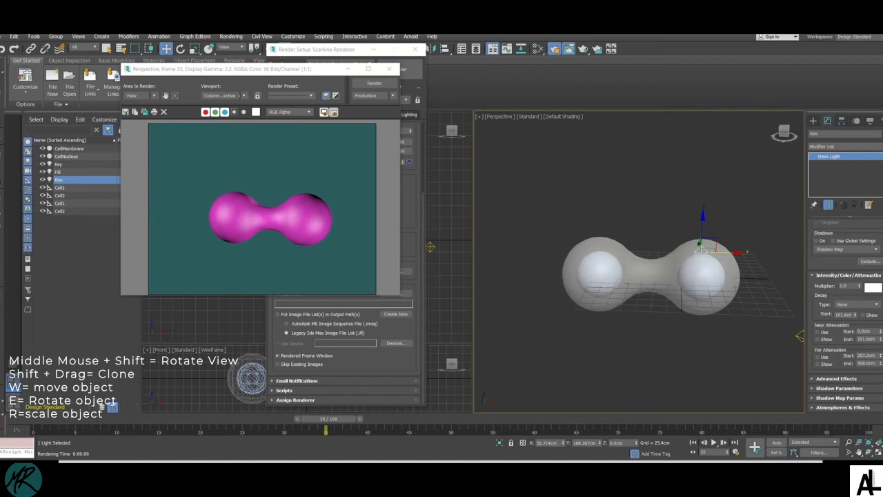
pyautogui.moveTo(859, 286); pyautogui.dragTo(859, 253)
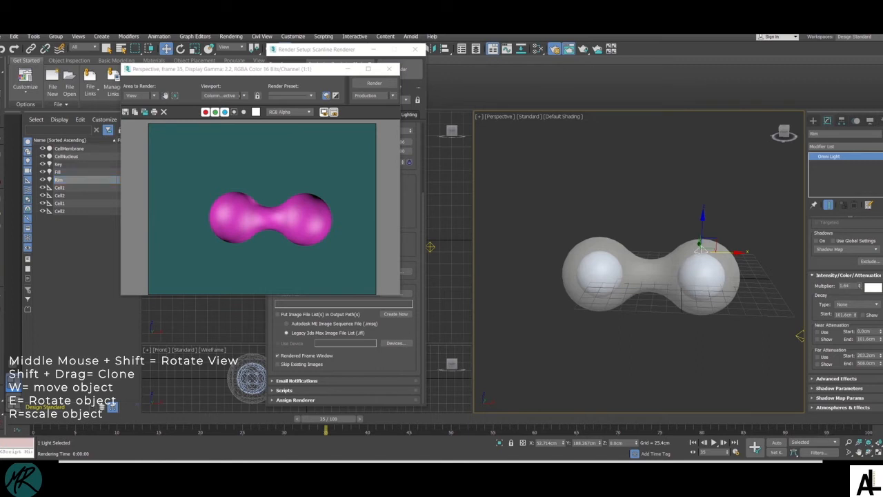
pyautogui.moveTo(859, 285); pyautogui.dragTo(859, 269)
pyautogui.click(375, 83)
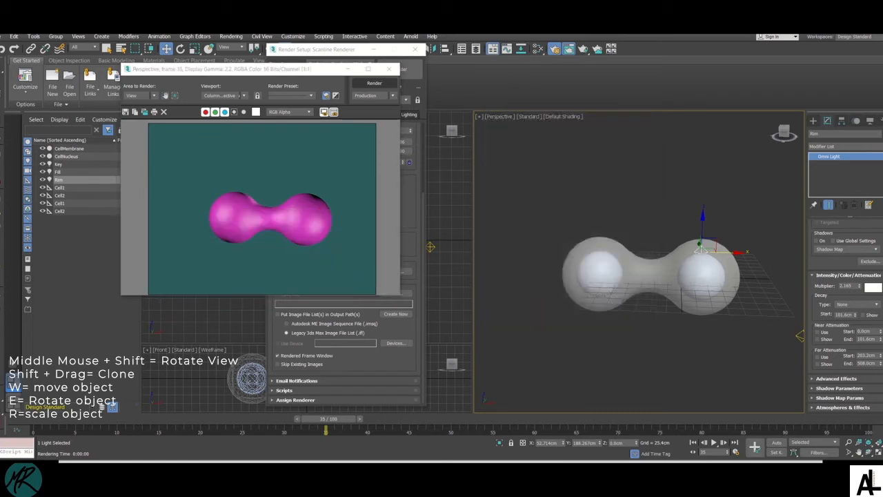
# Step: Bring the Rim light closer along Y, raise it to a height of about 30 cm, and re-render
pyautogui.moveTo(703, 222)
pyautogui.mouseDown()
pyautogui.moveTo(703, 204)
pyautogui.moveTo(706, 241)
pyautogui.moveTo(710, 213)
pyautogui.mouseUp()
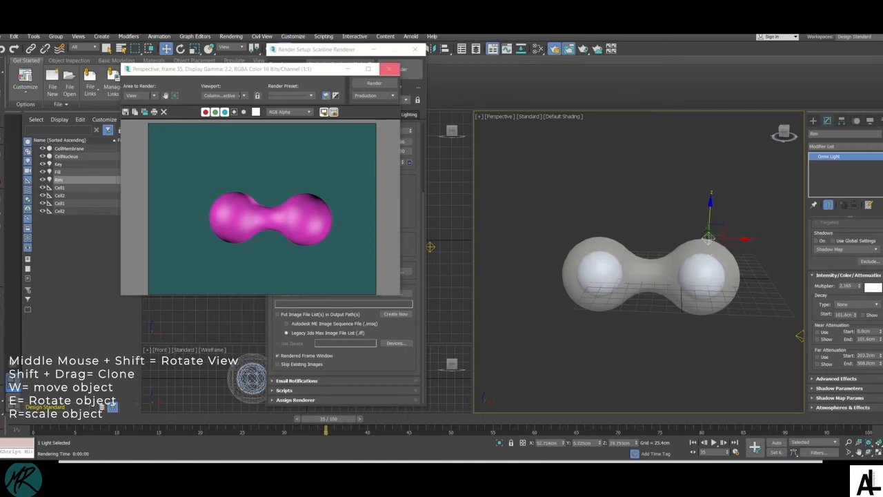
pyautogui.click(374, 82)
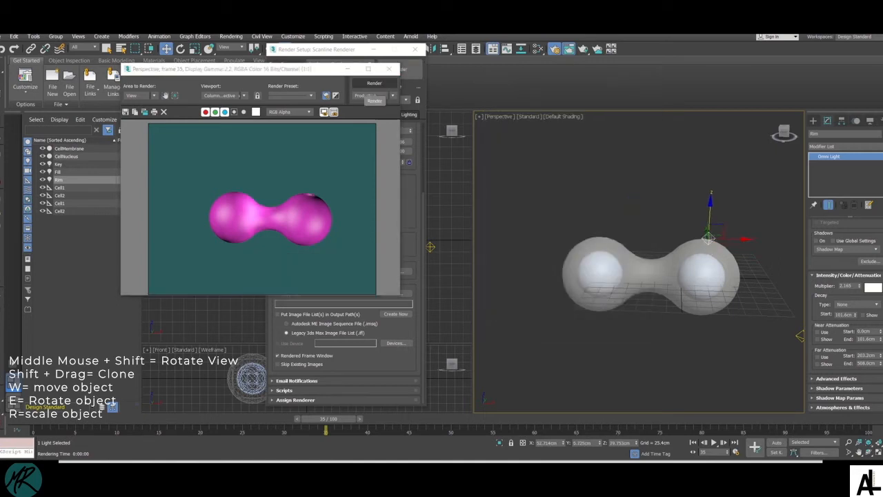
# Step: Move the Rim light farther back and higher, to about 80 cm, set its intensity multiplier to about 4.914, and re-render
pyautogui.moveTo(708, 238); pyautogui.dragTo(728, 219)
pyautogui.moveTo(860, 287); pyautogui.dragTo(860, 281)
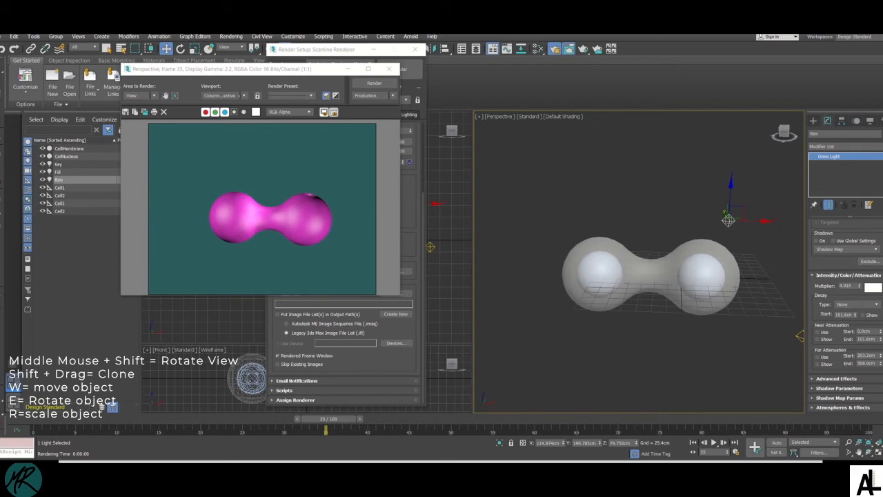
pyautogui.click(371, 96)
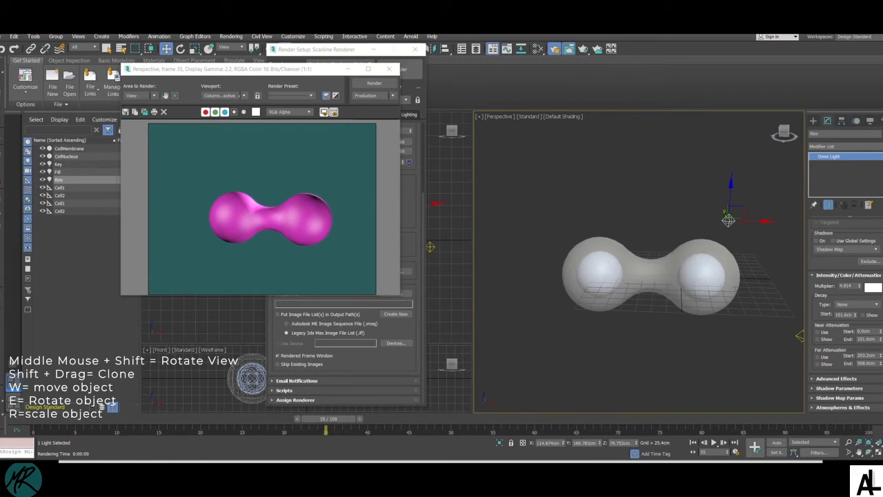
# Step: Change the Rim light's color to a saturated purple with blue at 255 and render the frame again
pyautogui.click(873, 287)
pyautogui.moveTo(192, 17); pyautogui.dragTo(587, 185)
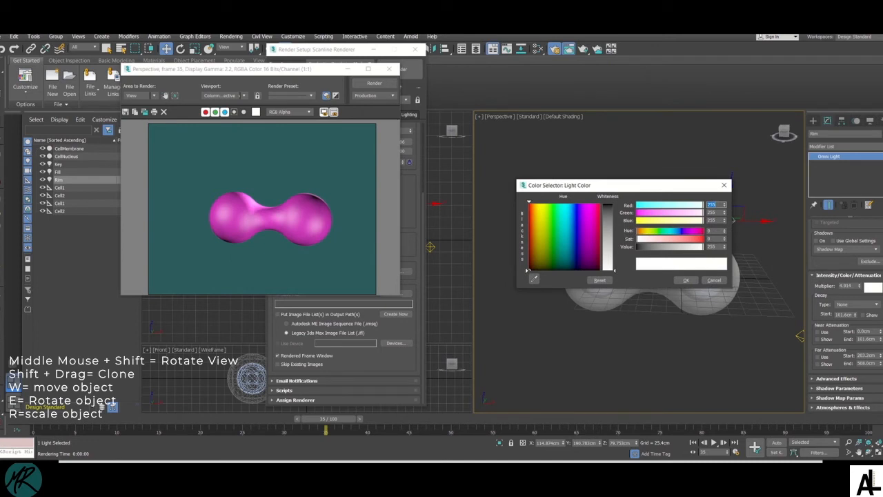
pyautogui.write('54')
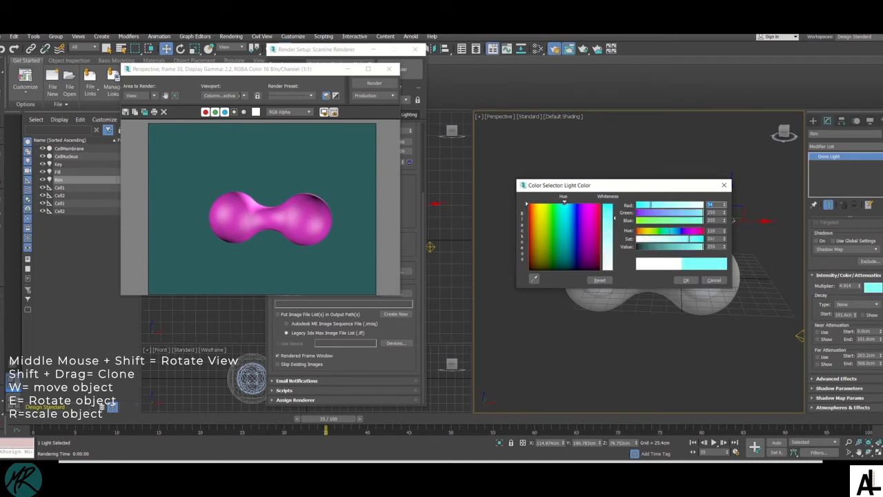
pyautogui.write('0255')
pyautogui.press('Return')
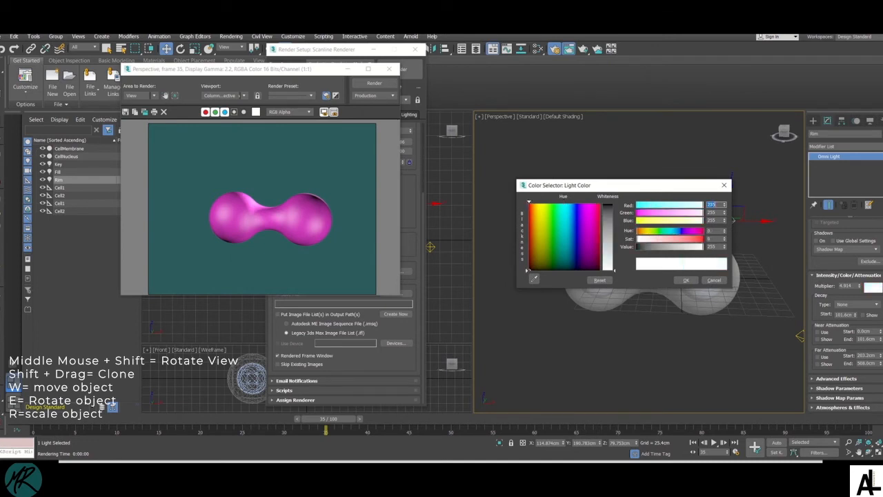
pyautogui.moveTo(703, 205); pyautogui.dragTo(641, 212)
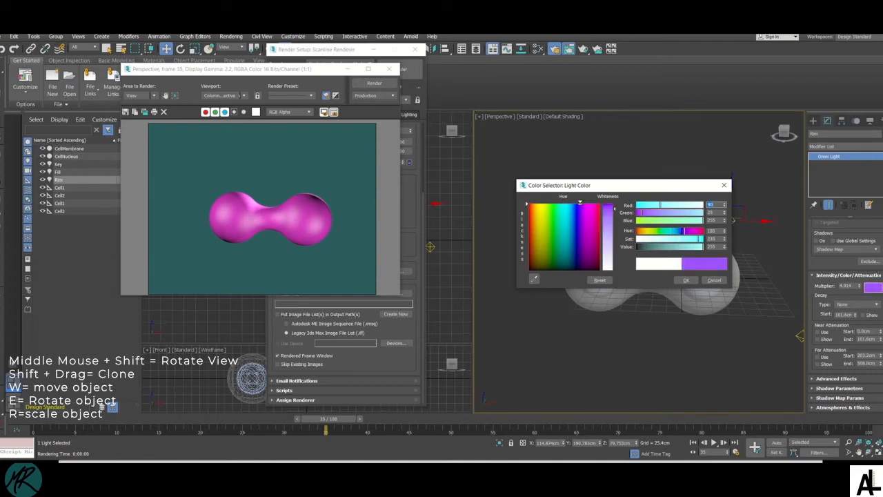
pyautogui.click(686, 279)
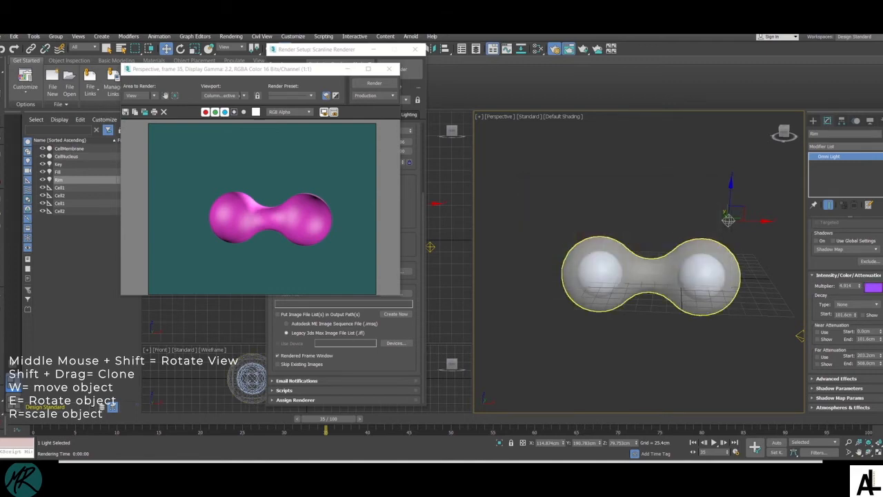
pyautogui.click(375, 82)
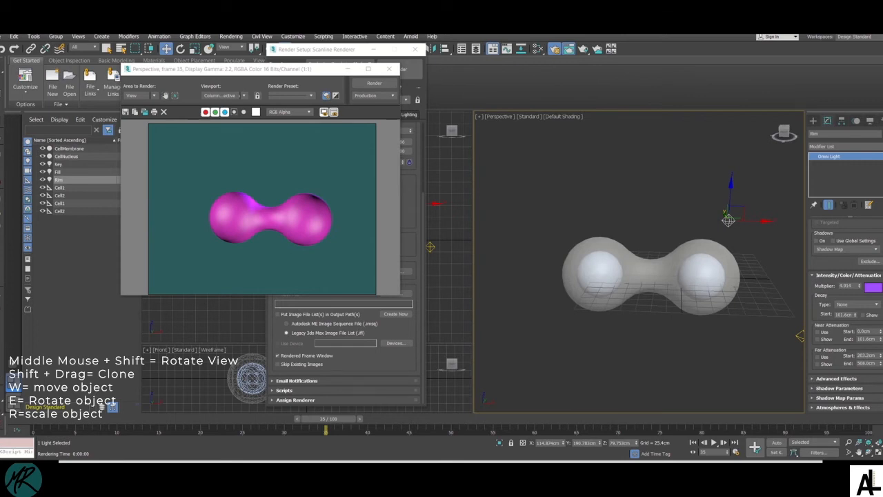
# Step: Move the render window aside, minimize Render Setup, and open a narrowed Slate Material Editor beside the render
pyautogui.moveTo(328, 69); pyautogui.dragTo(211, 46)
pyautogui.click(373, 49)
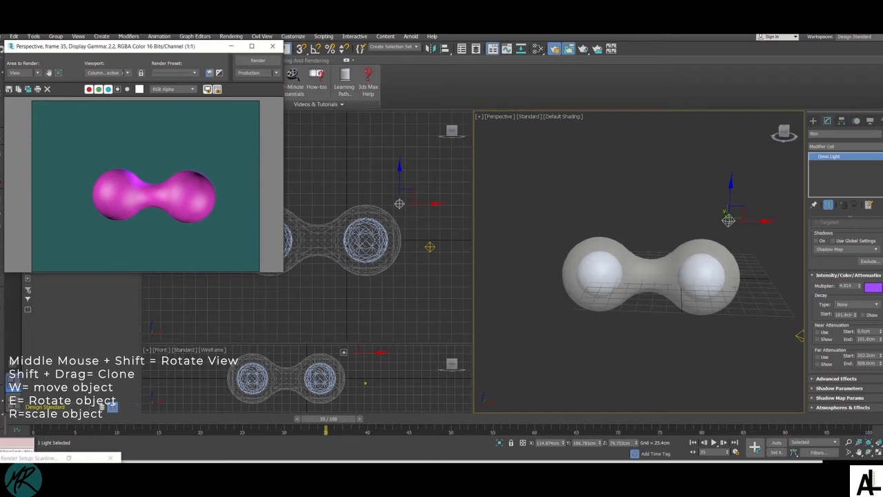
pyautogui.click(538, 50)
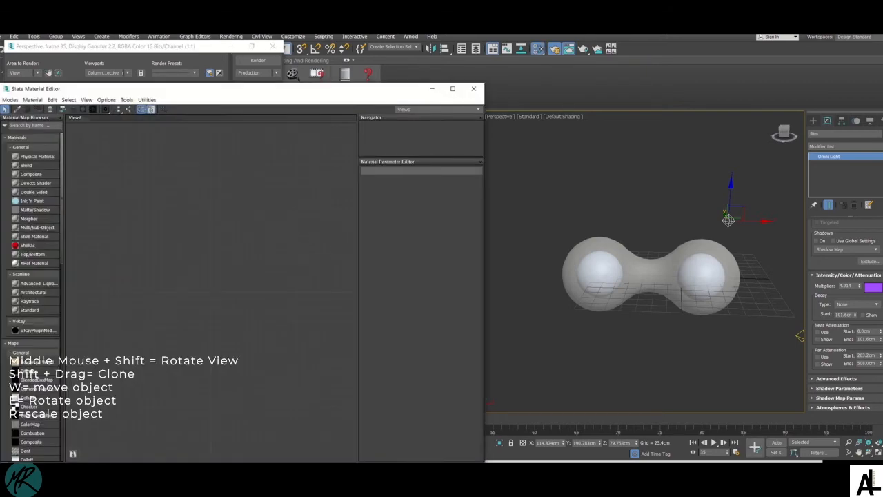
pyautogui.moveTo(276, 89); pyautogui.dragTo(589, 49)
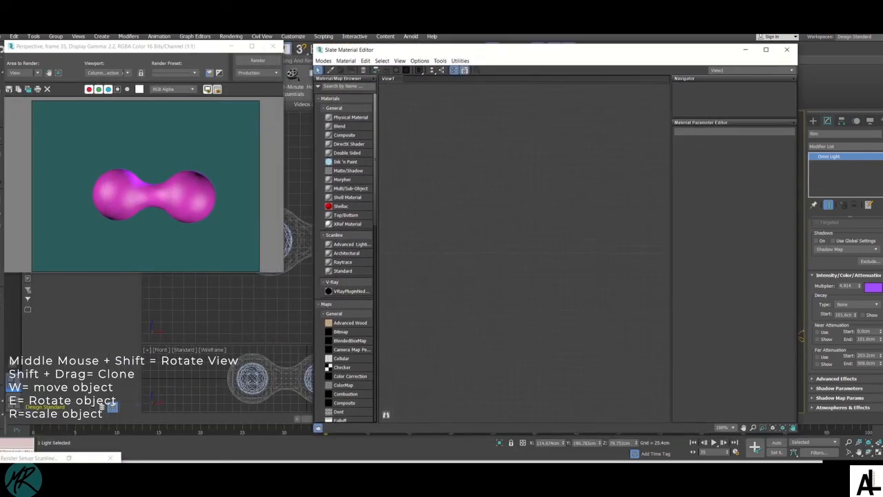
pyautogui.moveTo(314, 204); pyautogui.dragTo(398, 204)
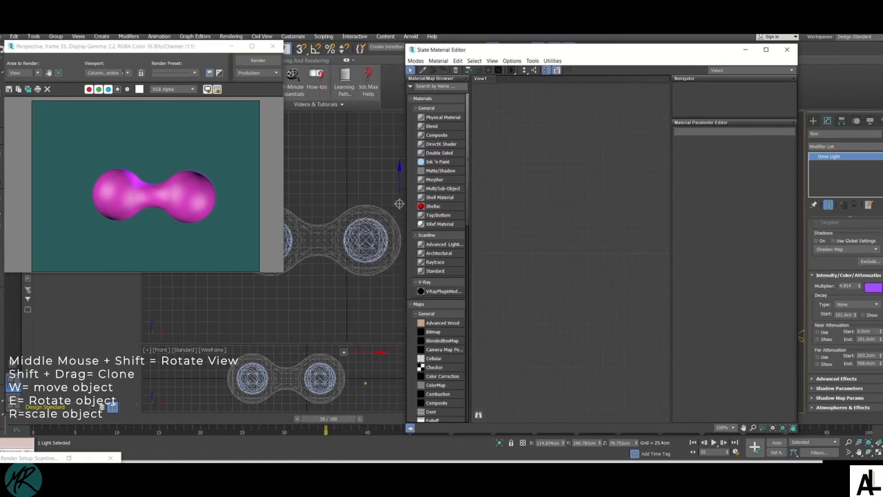
# Step: Add a Scanline Standard material to the Slate view and place its node in the middle of the view
pyautogui.scroll(-5, 439, 256)
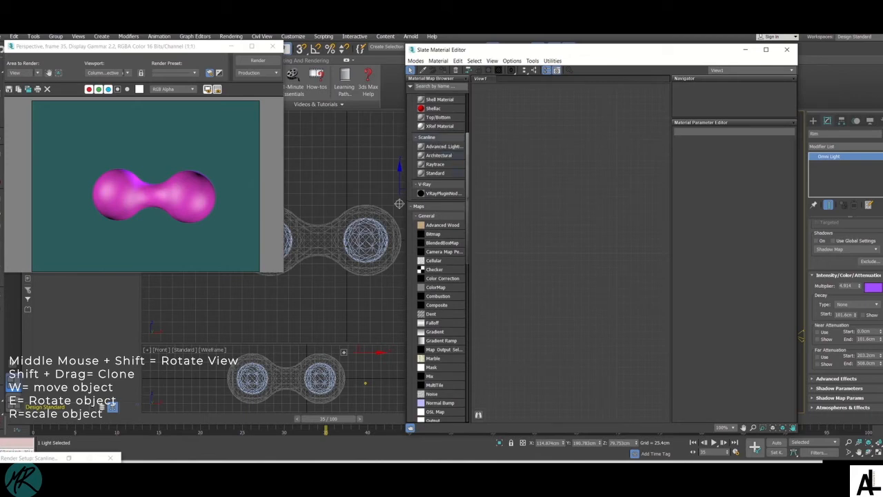
pyautogui.click(436, 172)
pyautogui.doubleClick(436, 173)
pyautogui.moveTo(558, 161); pyautogui.dragTo(572, 197)
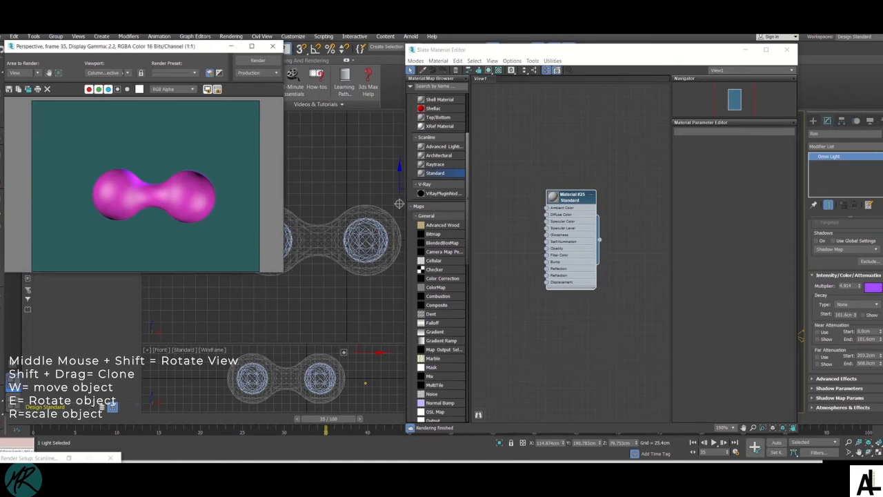
# Step: Assign the new Standard material to CellMembrane and render the frame again
pyautogui.moveTo(207, 46); pyautogui.dragTo(342, 48)
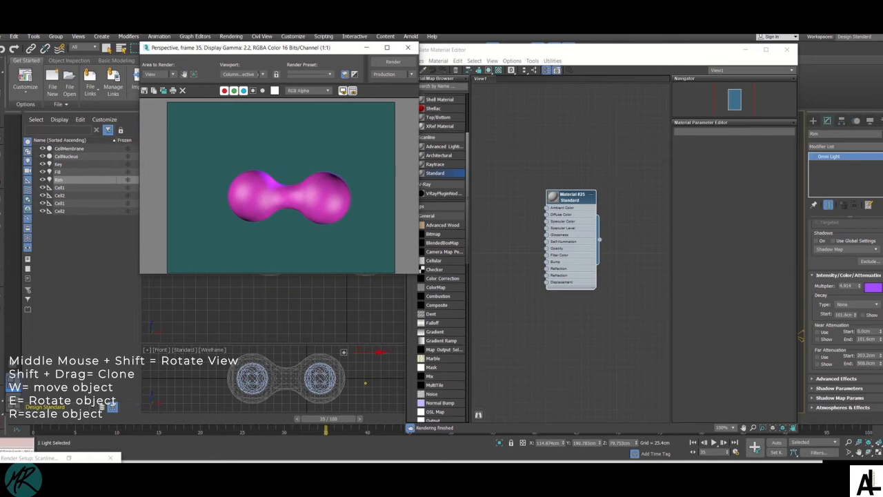
pyautogui.click(70, 148)
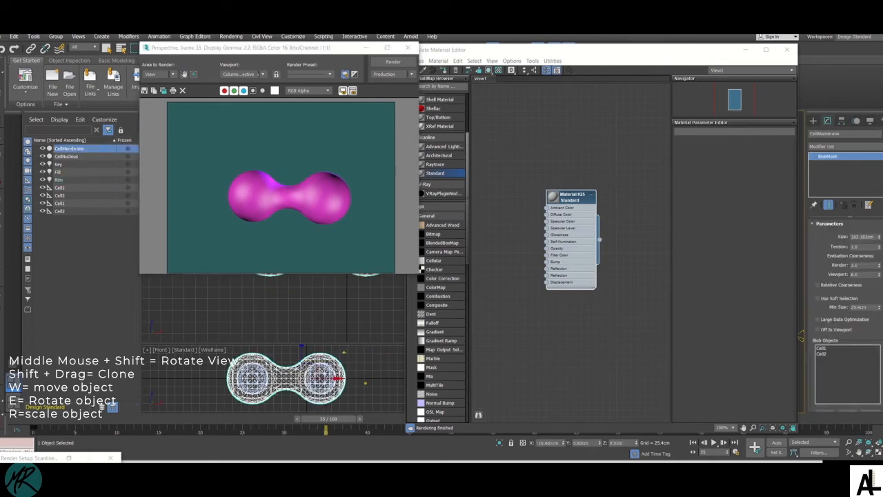
pyautogui.rightClick(570, 196)
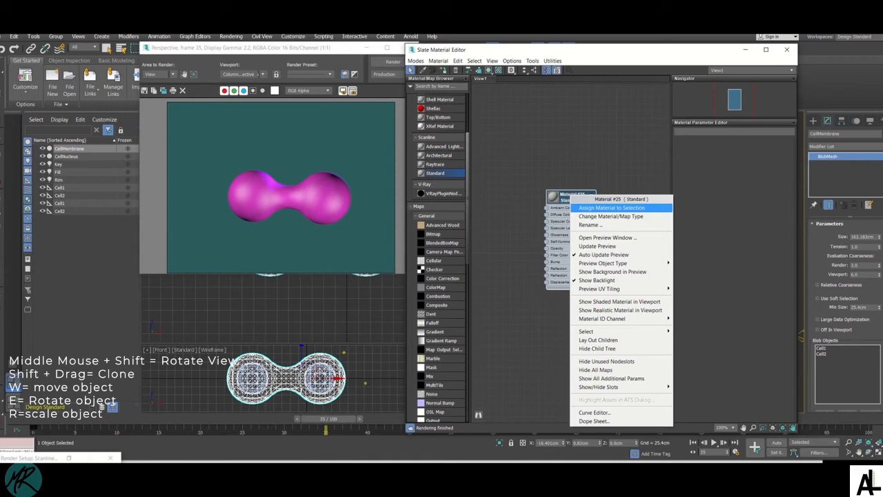
pyautogui.click(611, 207)
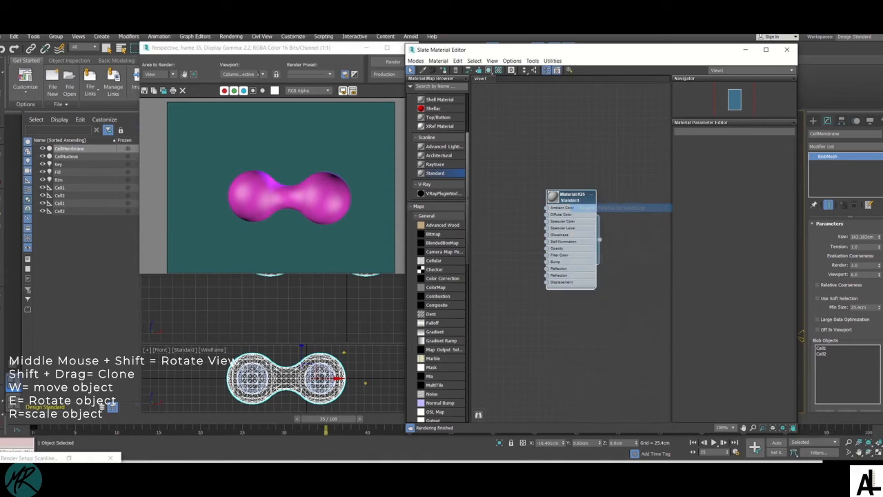
pyautogui.click(392, 62)
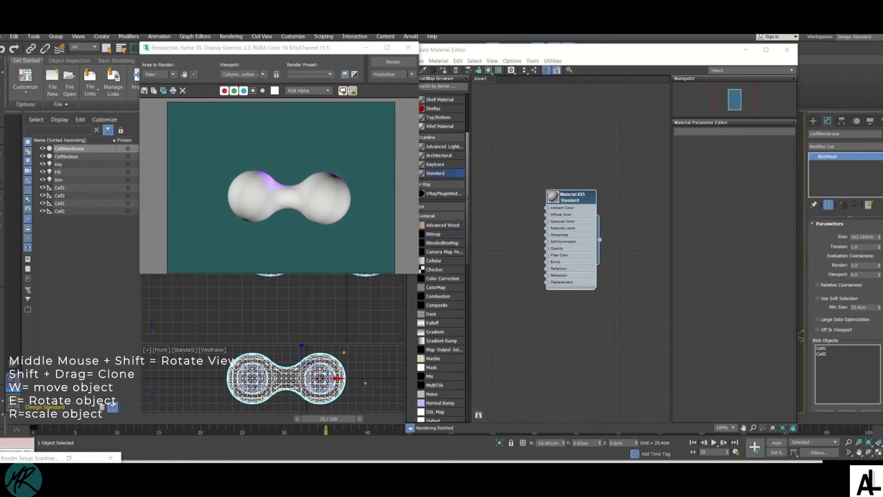
# Step: Add a Thin Wall Refraction map, connect it to the membrane material's Diffuse Color, and re-render
pyautogui.doubleClick(571, 197)
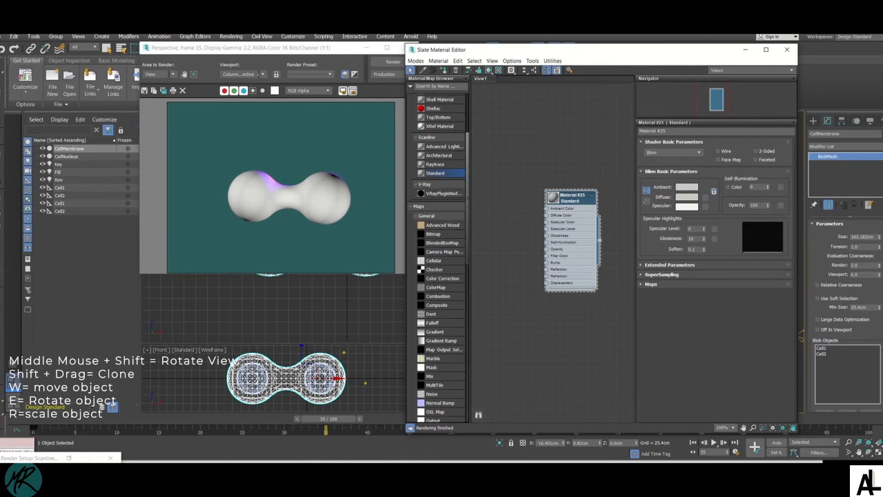
pyautogui.moveTo(571, 198); pyautogui.dragTo(593, 169)
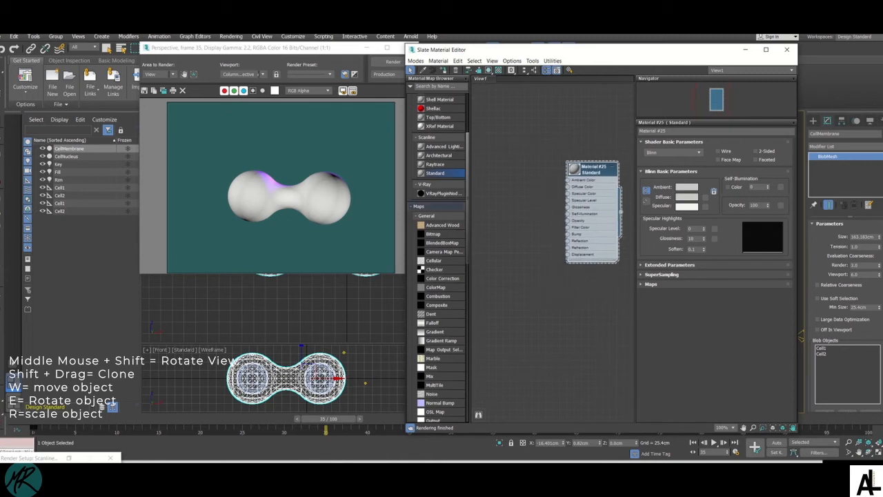
pyautogui.click(439, 86)
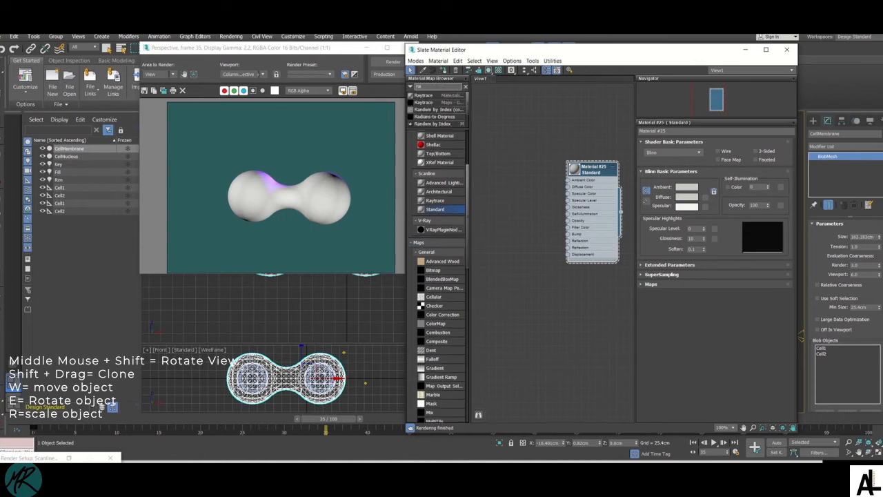
pyautogui.write('t')
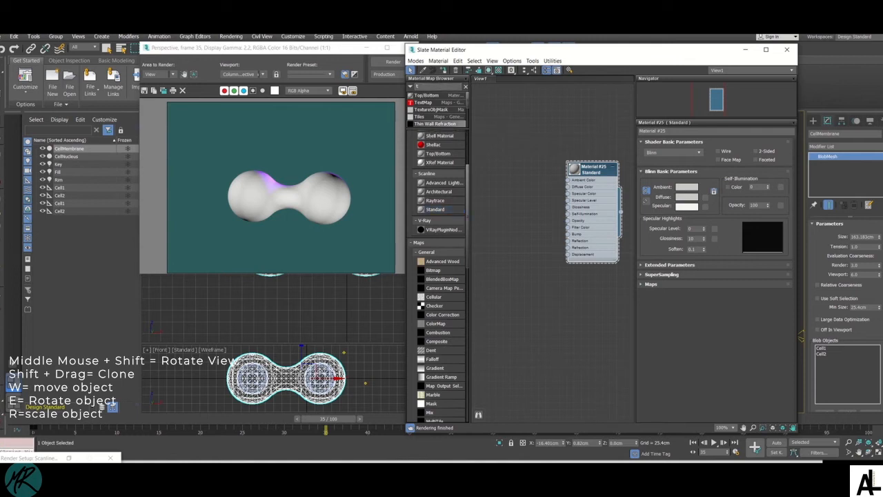
pyautogui.moveTo(437, 125); pyautogui.dragTo(505, 241)
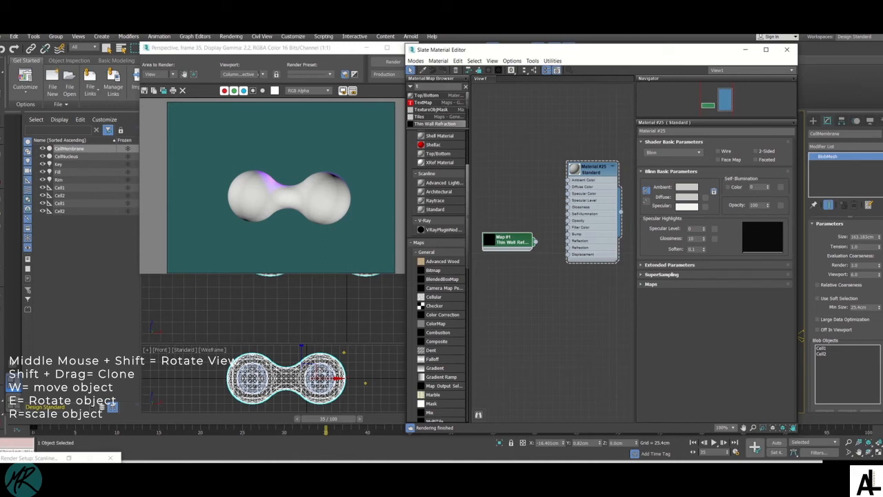
pyautogui.moveTo(535, 240); pyautogui.dragTo(569, 187)
pyautogui.click(392, 62)
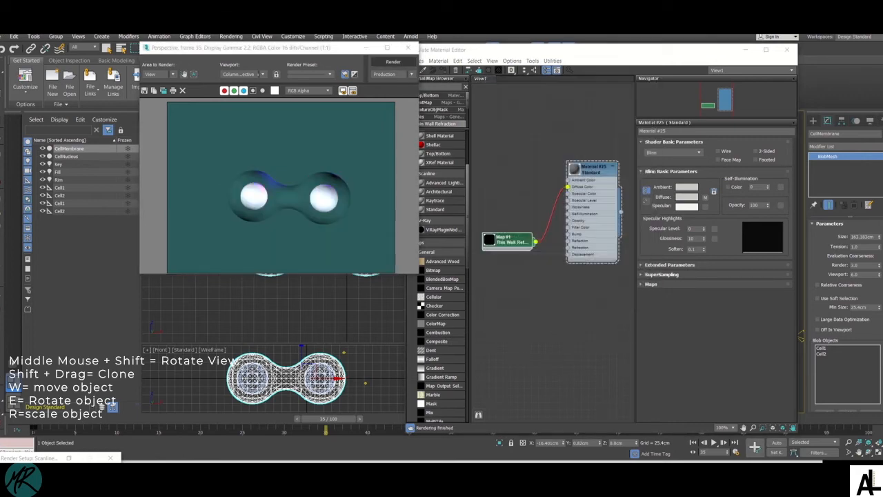
# Step: Add a general Noise map, connect it to the membrane material's Bump input, show its parameters, and re-render
pyautogui.moveTo(228, 48); pyautogui.dragTo(156, 59)
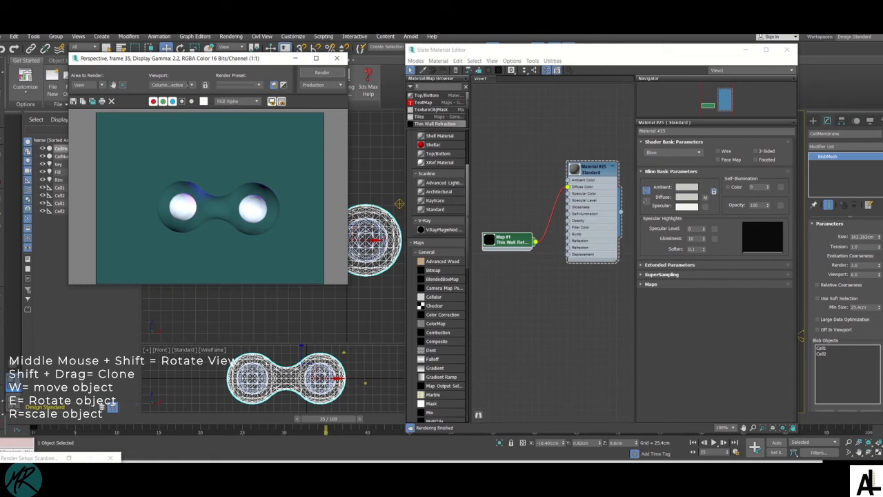
pyautogui.moveTo(587, 168); pyautogui.dragTo(578, 225)
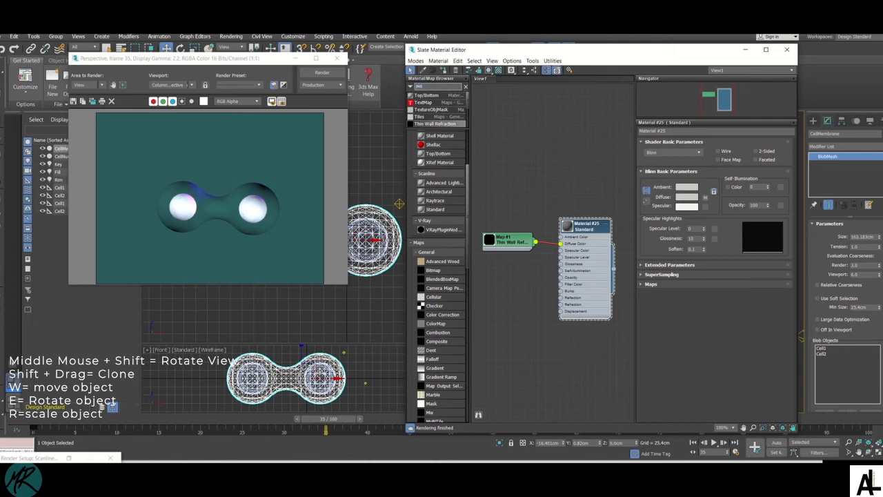
pyautogui.press('BackSpace')
pyautogui.write('noise')
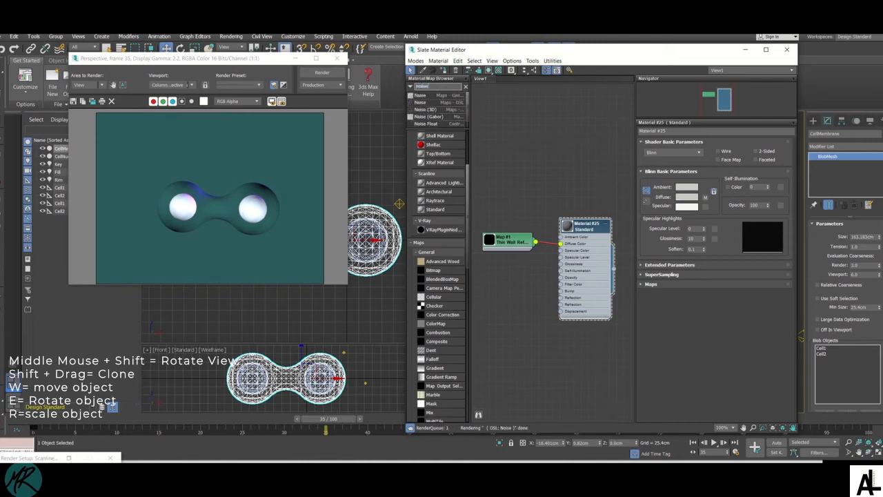
pyautogui.moveTo(420, 102); pyautogui.dragTo(487, 273)
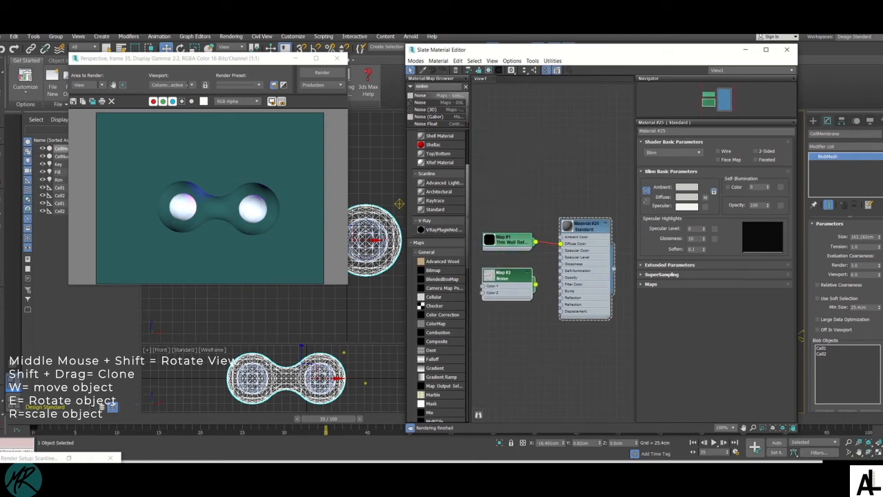
pyautogui.moveTo(554, 295); pyautogui.dragTo(561, 290)
pyautogui.doubleClick(507, 275)
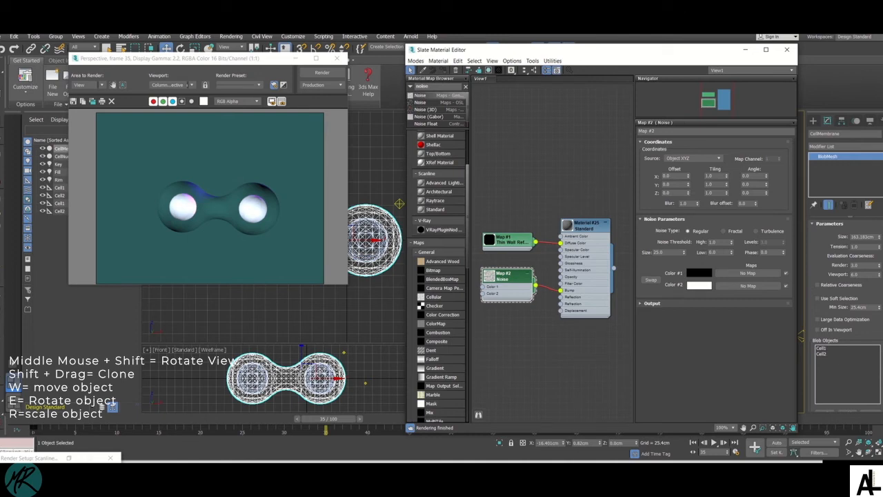
pyautogui.click(321, 73)
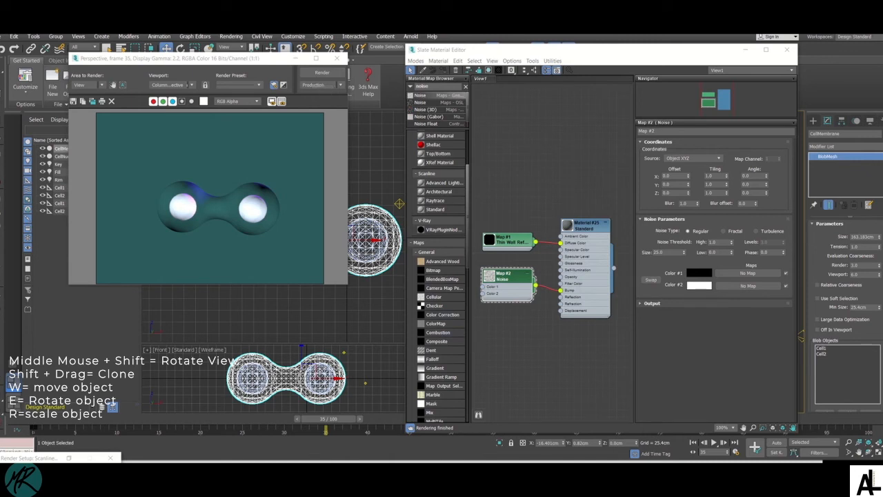
# Step: Enlarge the membrane material's preview, reduce the Noise map's size to about 13.3, and render the frame again
pyautogui.doubleClick(567, 226)
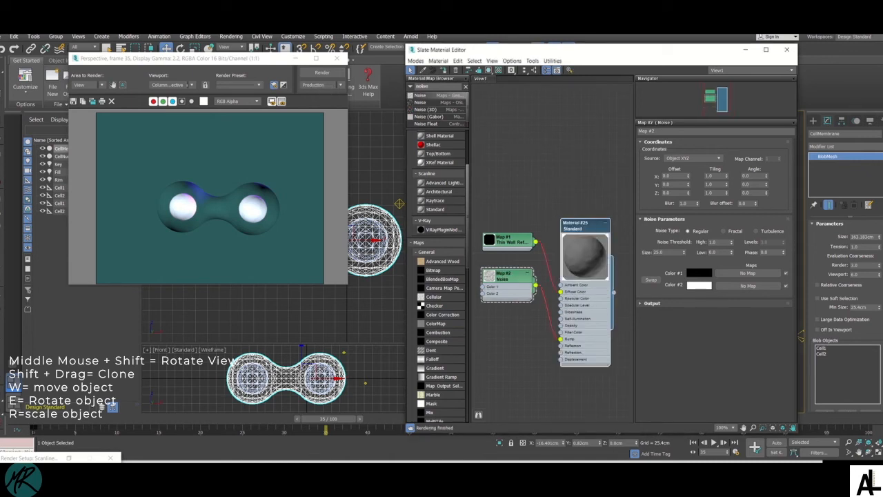
pyautogui.moveTo(683, 252); pyautogui.dragTo(684, 271)
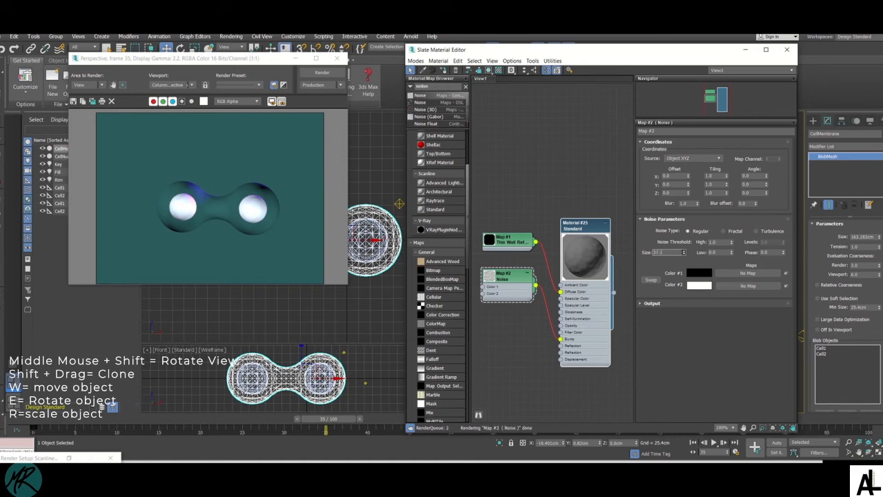
pyautogui.moveTo(684, 253); pyautogui.dragTo(684, 269)
pyautogui.moveTo(684, 269); pyautogui.dragTo(683, 272)
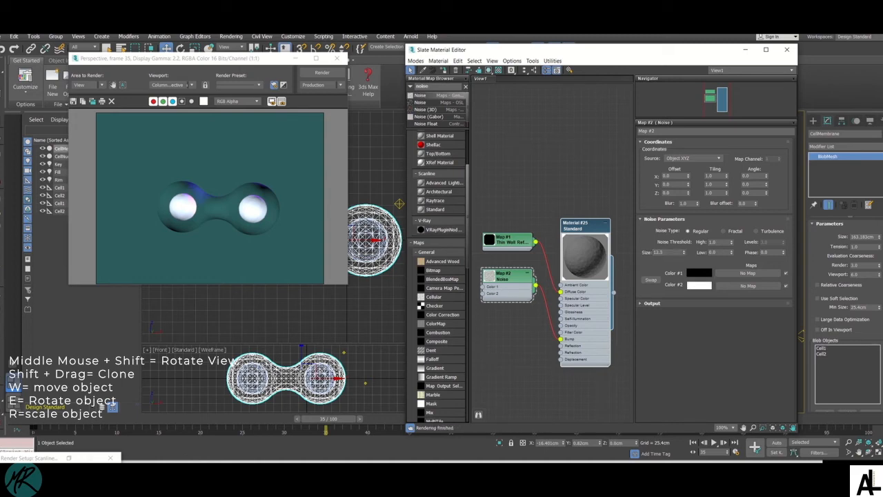
pyautogui.click(322, 73)
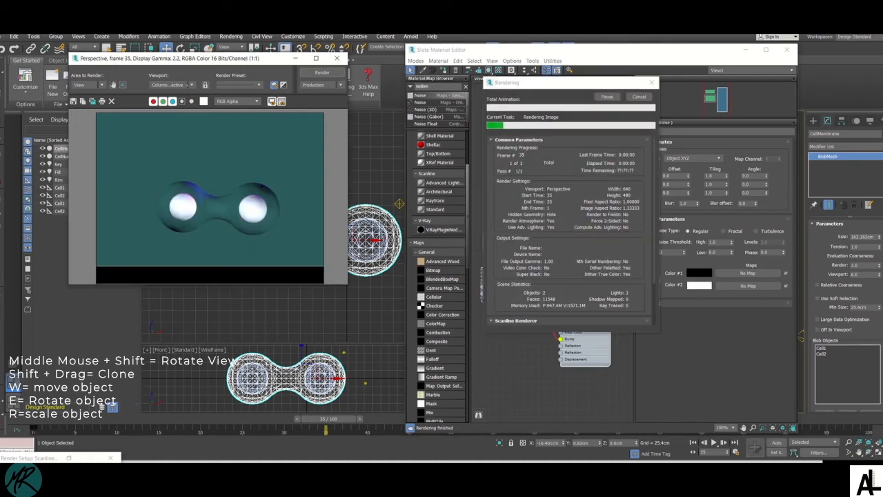
# Step: Reduce the Noise map's size in two stages to about 4.7, rendering the frame again after each change
pyautogui.scroll(1, 199, 203)
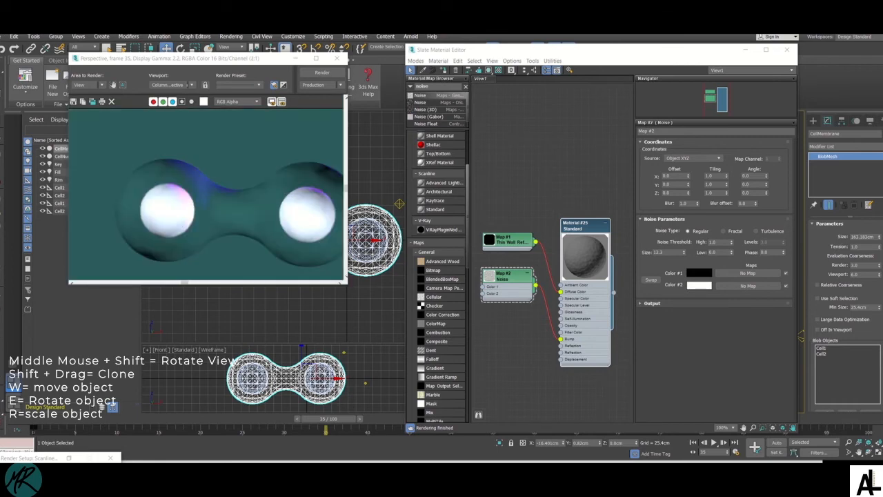
pyautogui.moveTo(199, 203); pyautogui.dragTo(174, 176, button='middle')
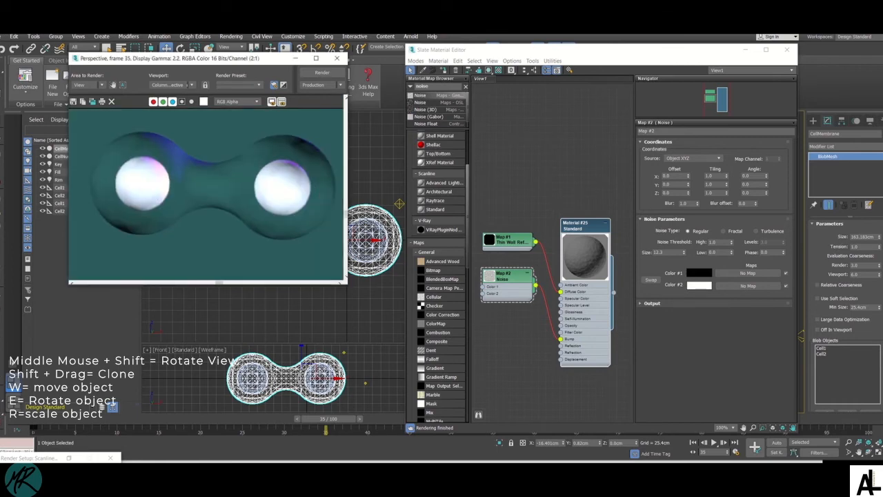
pyautogui.moveTo(684, 254); pyautogui.dragTo(684, 274)
pyautogui.click(321, 73)
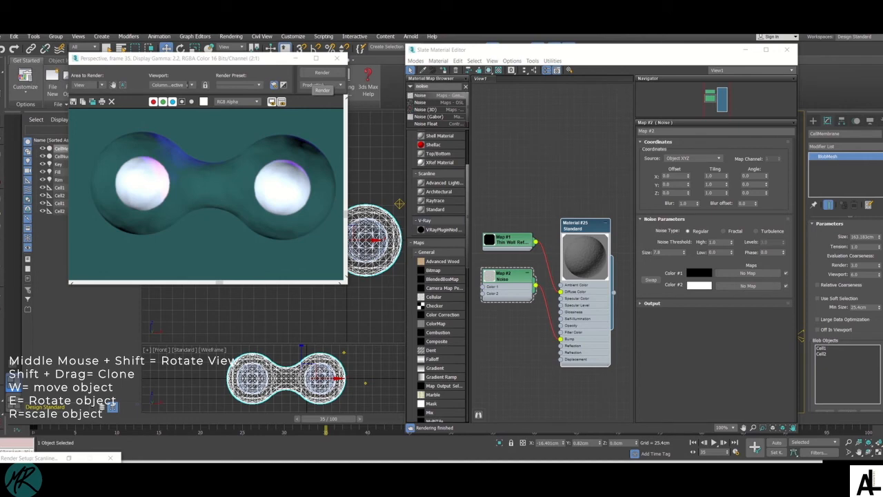
pyautogui.moveTo(683, 253); pyautogui.dragTo(684, 267)
pyautogui.click(322, 73)
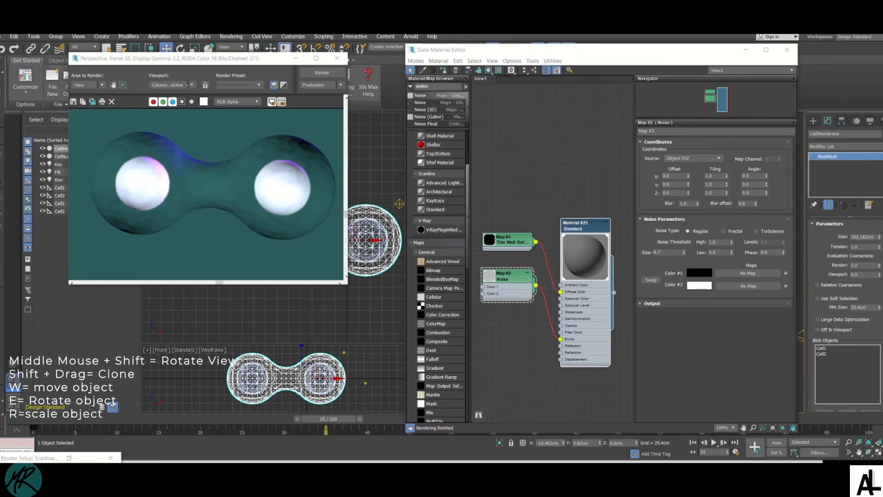
# Step: Collapse the membrane material's node, add a new Standard material above it, and show the new material's parameters
pyautogui.click(606, 222)
pyautogui.moveTo(586, 225); pyautogui.dragTo(586, 240)
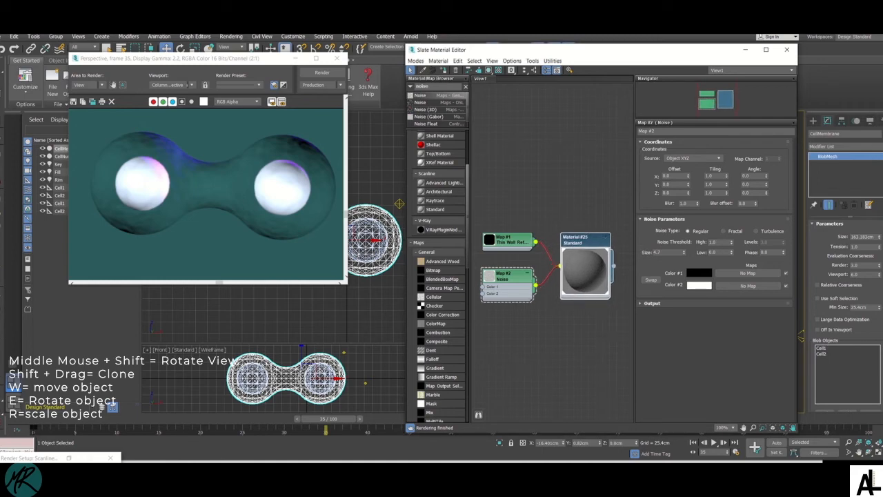
pyautogui.moveTo(439, 87); pyautogui.dragTo(411, 87)
pyautogui.write('stand')
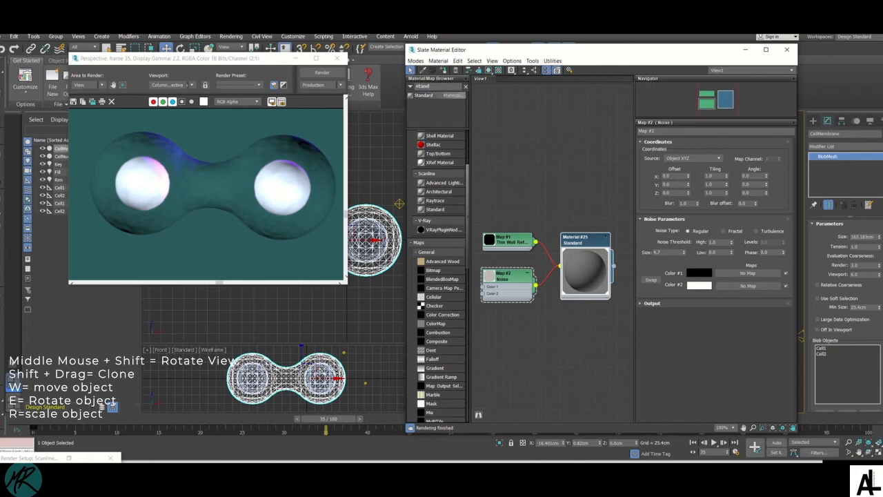
pyautogui.doubleClick(425, 95)
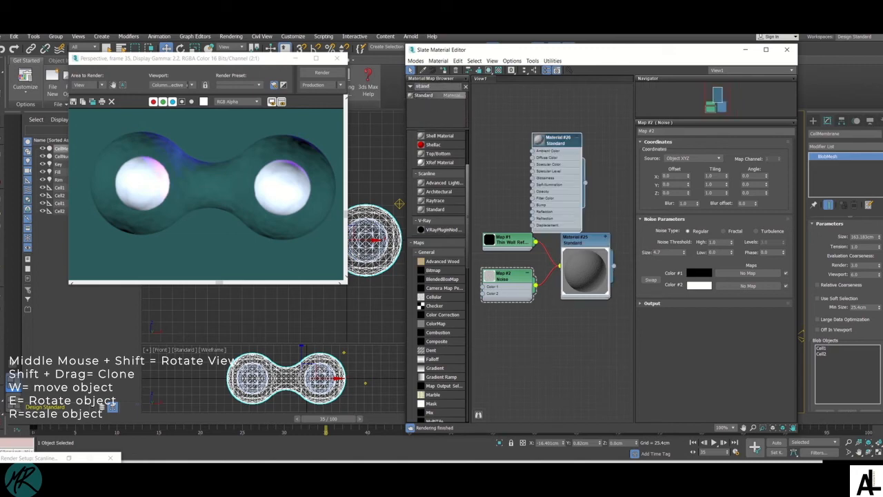
pyautogui.moveTo(571, 142); pyautogui.dragTo(586, 159)
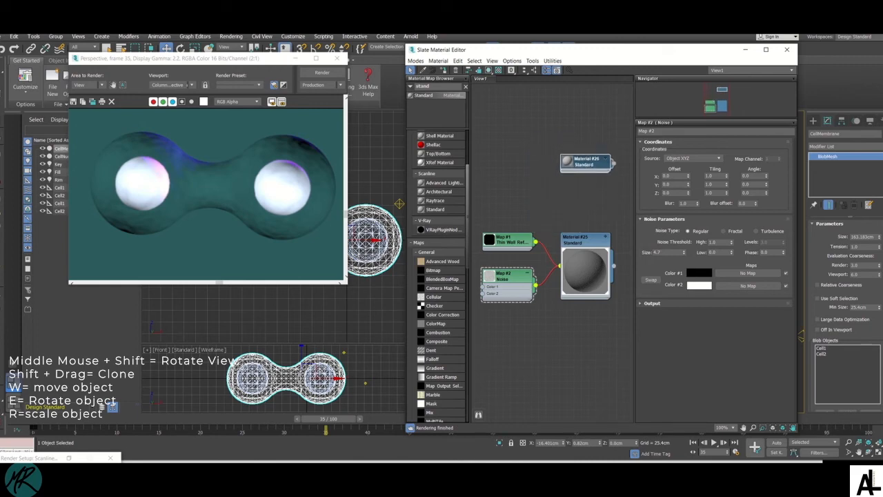
pyautogui.doubleClick(585, 161)
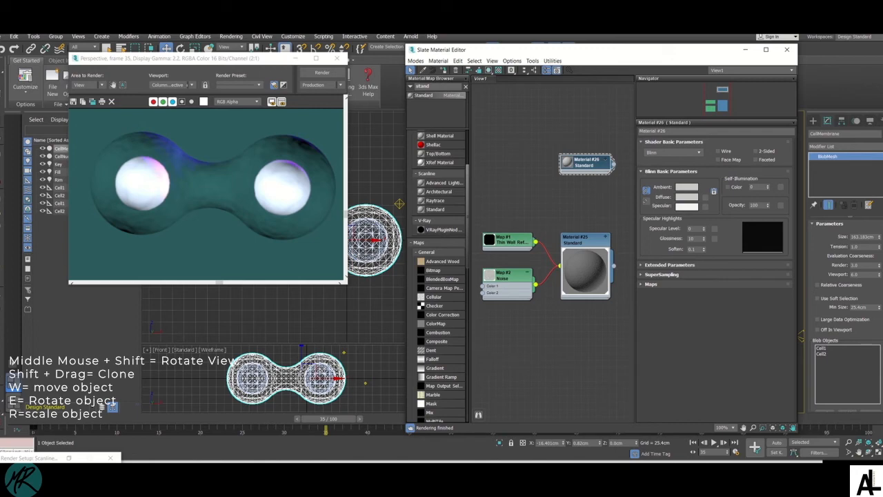
# Step: Give the new material a light pink diffuse color with red 225 and a specular level of 70, and re-render
pyautogui.click(687, 196)
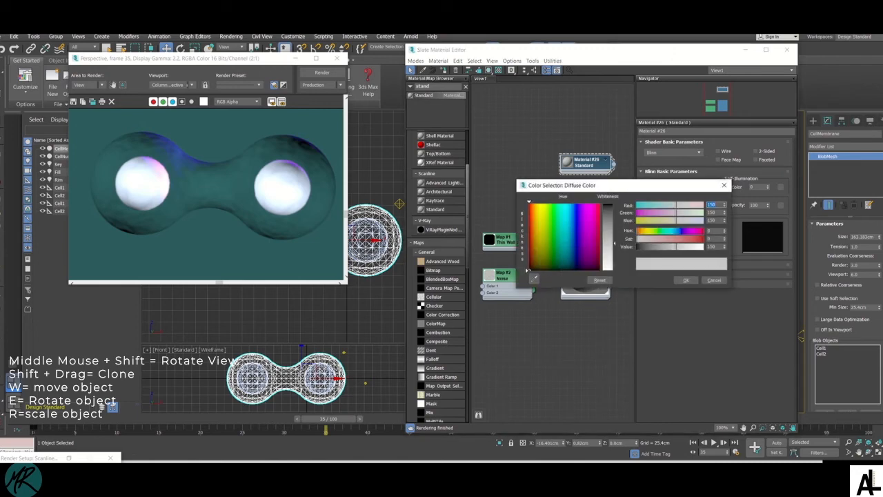
pyautogui.moveTo(587, 185); pyautogui.dragTo(552, 107)
pyautogui.moveTo(642, 127); pyautogui.dragTo(661, 127)
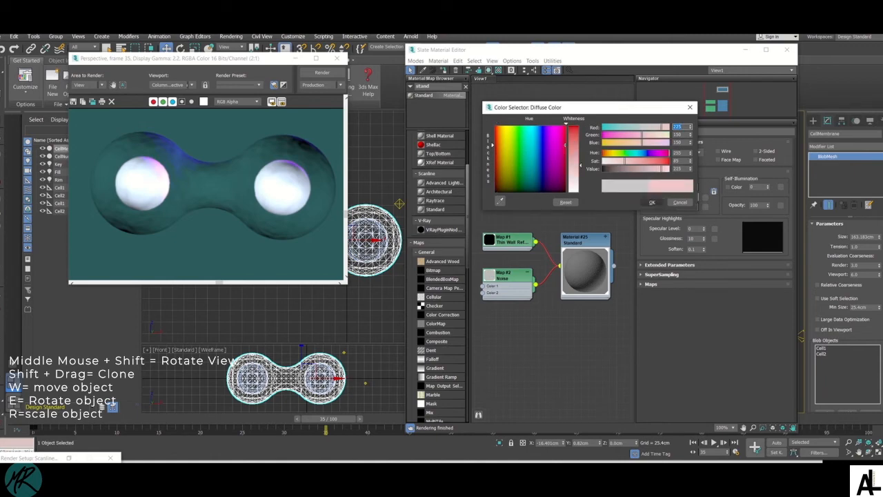
pyautogui.click(652, 202)
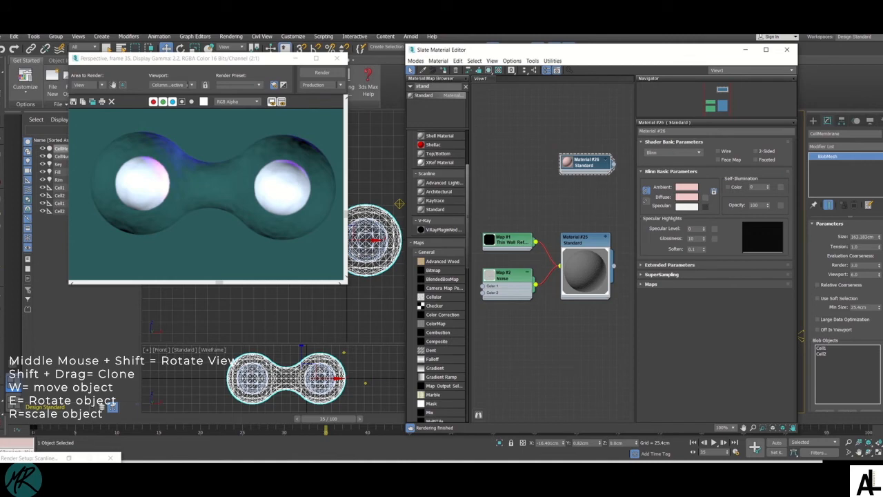
pyautogui.moveTo(704, 228); pyautogui.dragTo(704, 197)
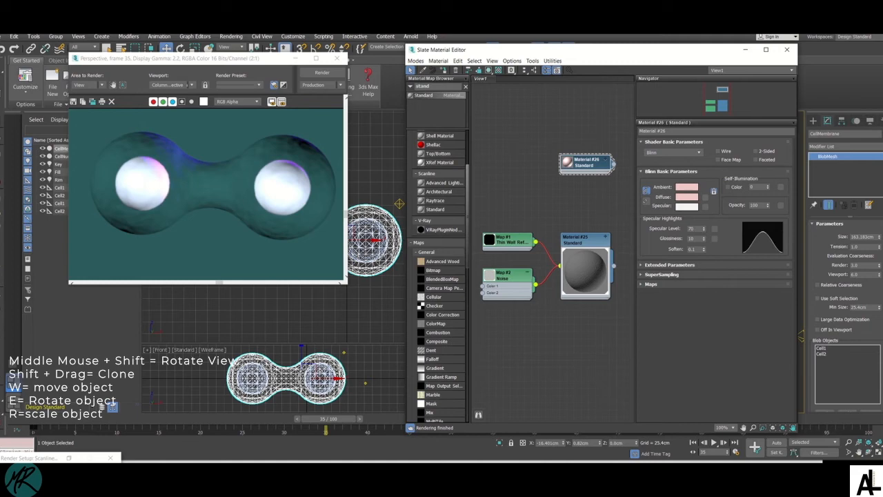
pyautogui.click(322, 73)
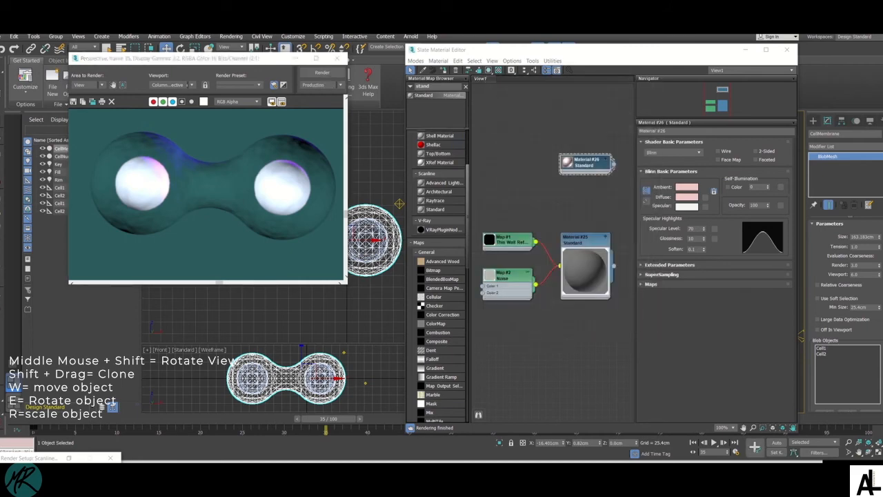
# Step: Assign the pink Standard material to CellNucleus and render frame 35 again
pyautogui.moveTo(207, 58); pyautogui.dragTo(286, 47)
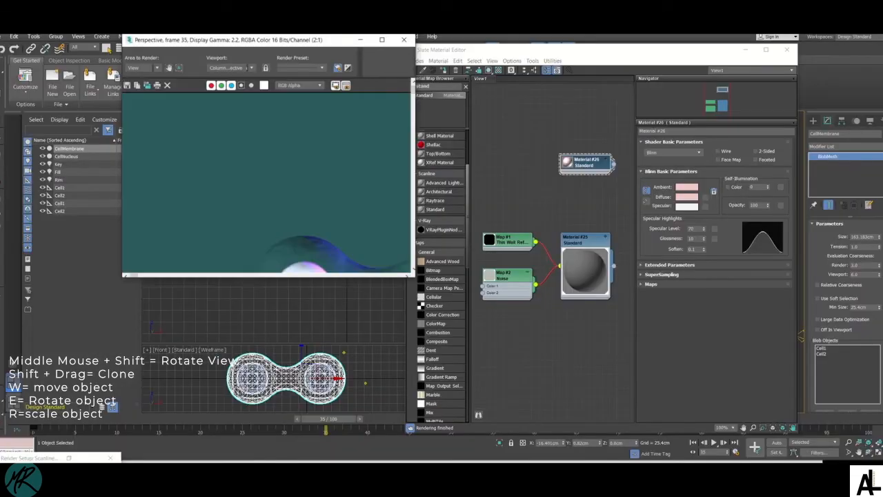
pyautogui.moveTo(276, 58); pyautogui.dragTo(252, 40)
pyautogui.moveTo(296, 228); pyautogui.dragTo(205, 115, button='middle')
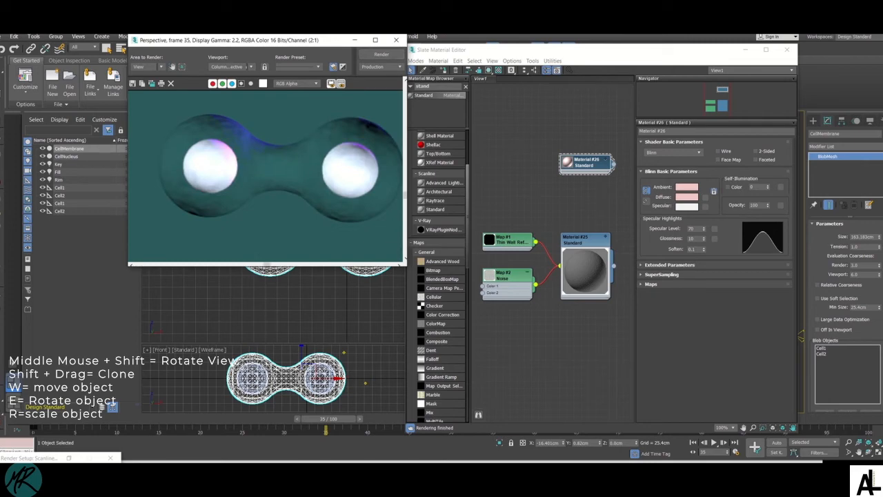
pyautogui.click(67, 156)
pyautogui.rightClick(585, 163)
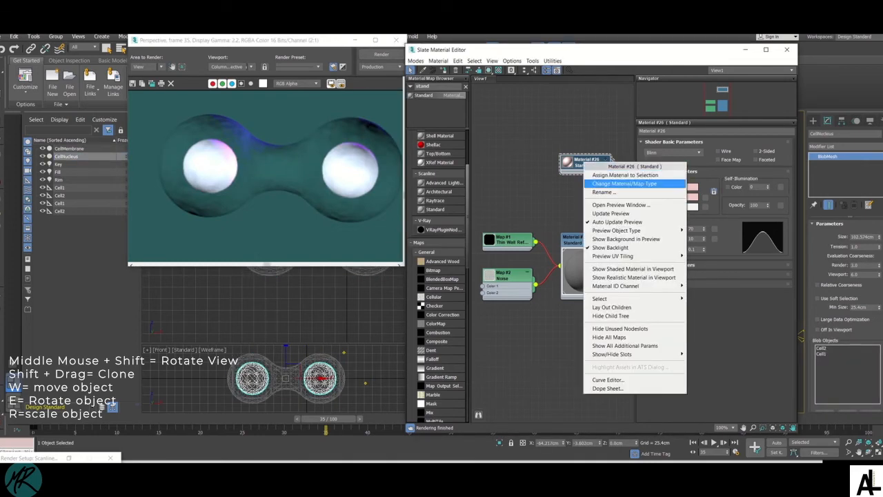
pyautogui.click(624, 175)
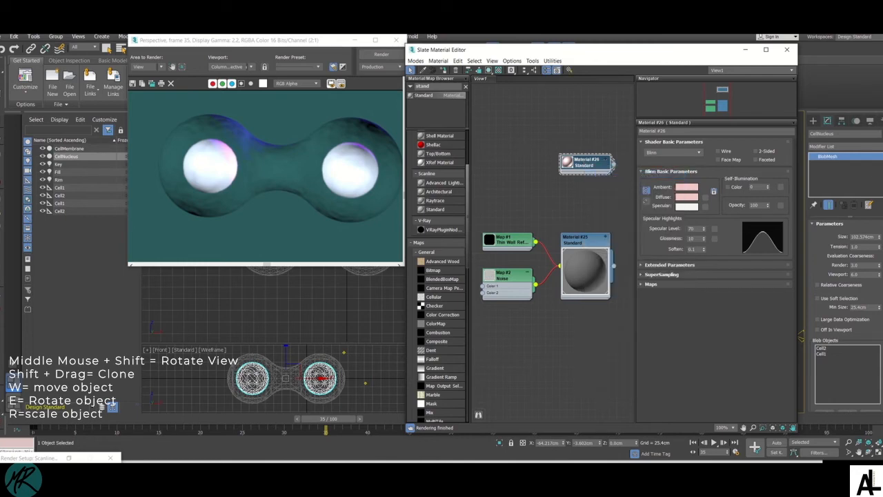
pyautogui.click(382, 54)
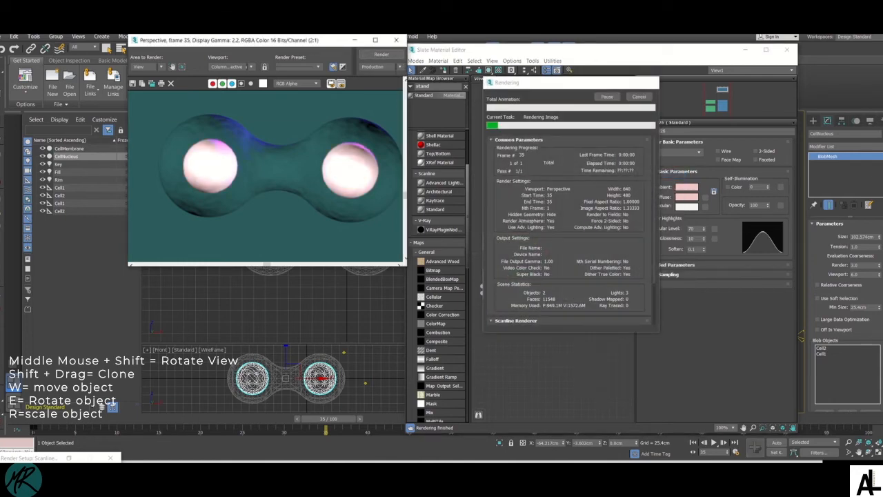
pyautogui.moveTo(336, 40); pyautogui.dragTo(271, 53)
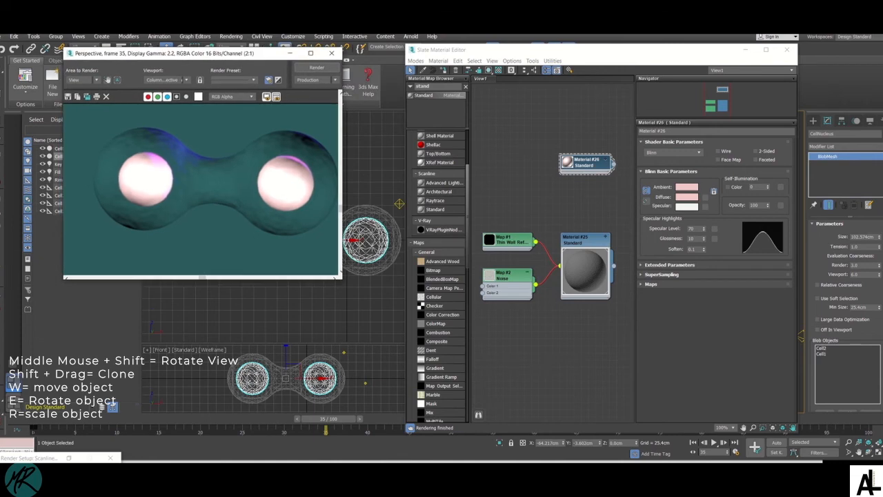
pyautogui.scroll(-1, 207, 193)
pyautogui.scroll(1, 204, 193)
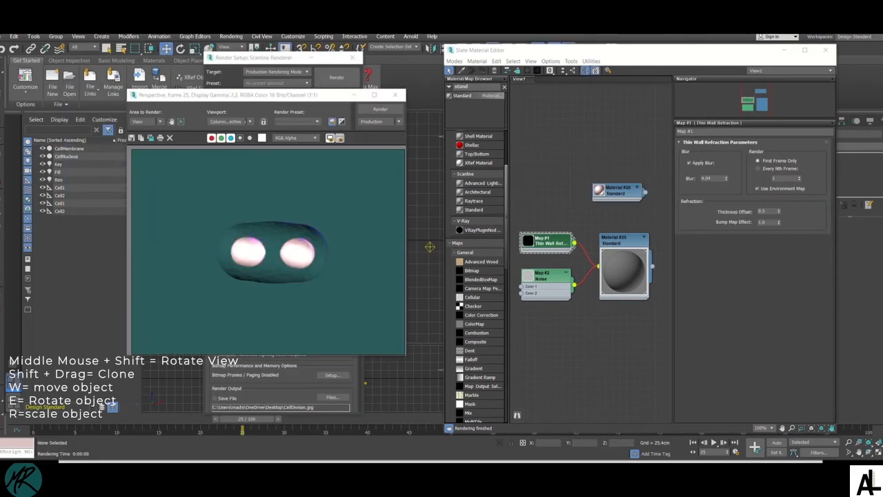
# Step: Set the Thin Wall Refraction map to render every Nth frame, checking it with test renders of an earlier frame and frame 34
pyautogui.moveTo(247, 419); pyautogui.dragTo(189, 419)
pyautogui.click(380, 109)
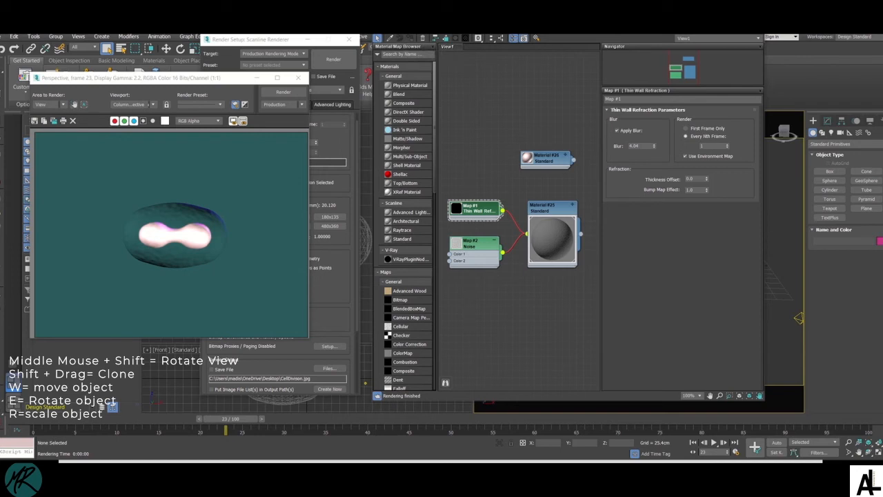
pyautogui.moveTo(514, 297)
pyautogui.mouseDown(button='middle')
pyautogui.moveTo(518, 286)
pyautogui.moveTo(526, 295)
pyautogui.mouseUp(button='middle')
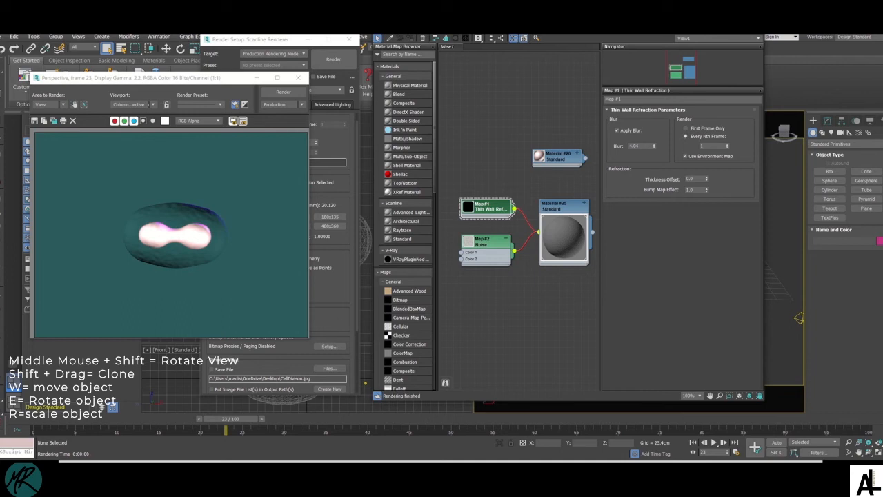
pyautogui.click(686, 128)
pyautogui.click(686, 136)
pyautogui.moveTo(231, 419); pyautogui.dragTo(322, 419)
pyautogui.click(283, 91)
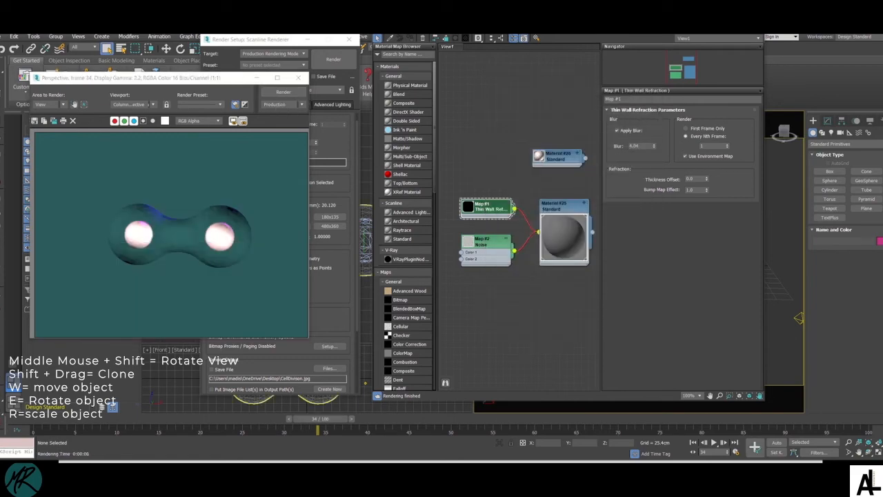
pyautogui.moveTo(207, 78); pyautogui.dragTo(249, 102)
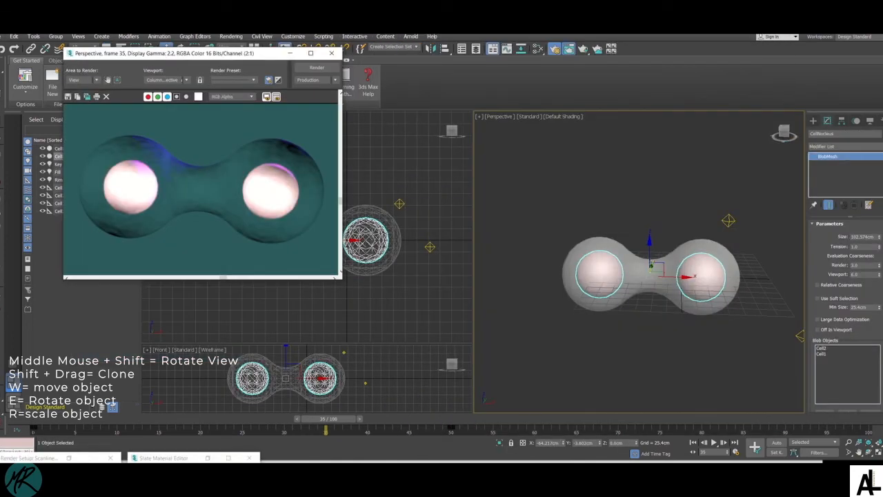
# Step: Return the animation to frame 0 and close the rendered frame window
pyautogui.moveTo(193, 53); pyautogui.dragTo(307, 72)
pyautogui.scroll(-1, 319, 207)
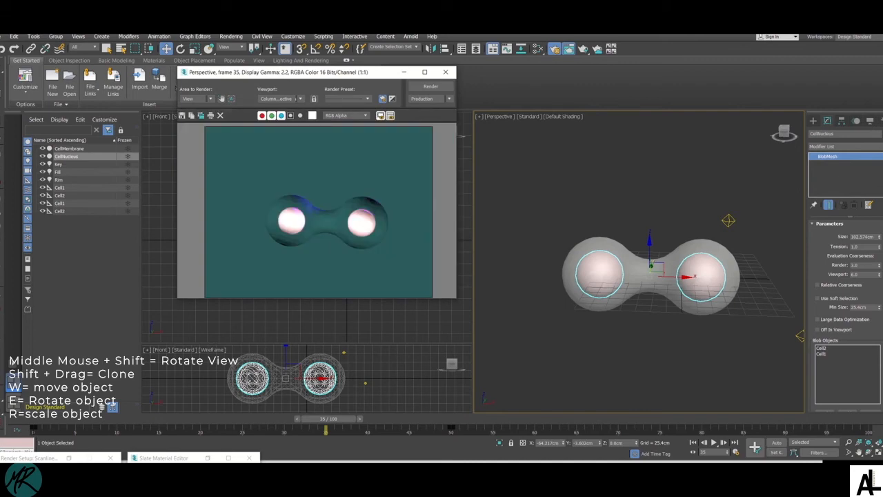
pyautogui.moveTo(329, 419); pyautogui.dragTo(33, 419)
pyautogui.press('w')
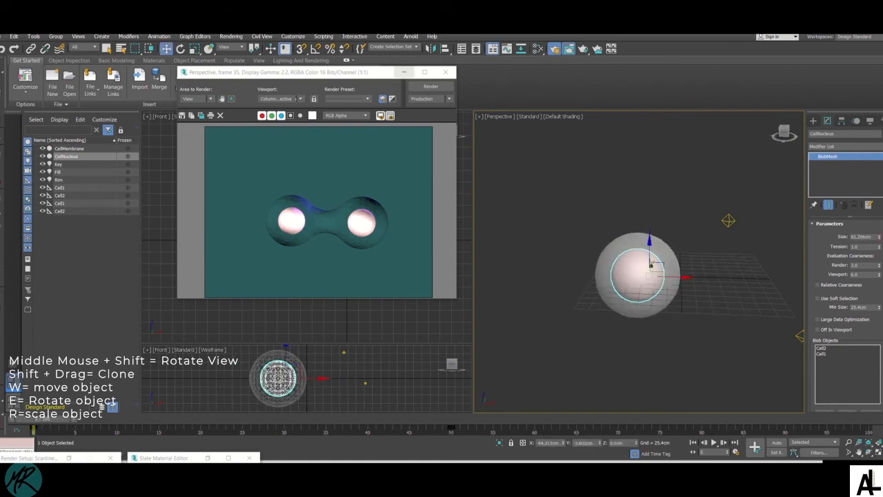
pyautogui.click(445, 72)
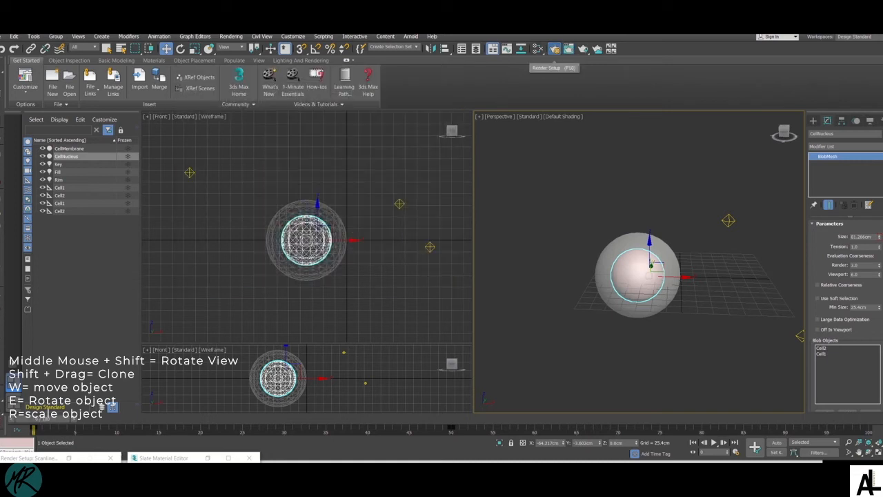
# Step: Open the render setup and choose Production Rendering Mode as the target
pyautogui.click(555, 49)
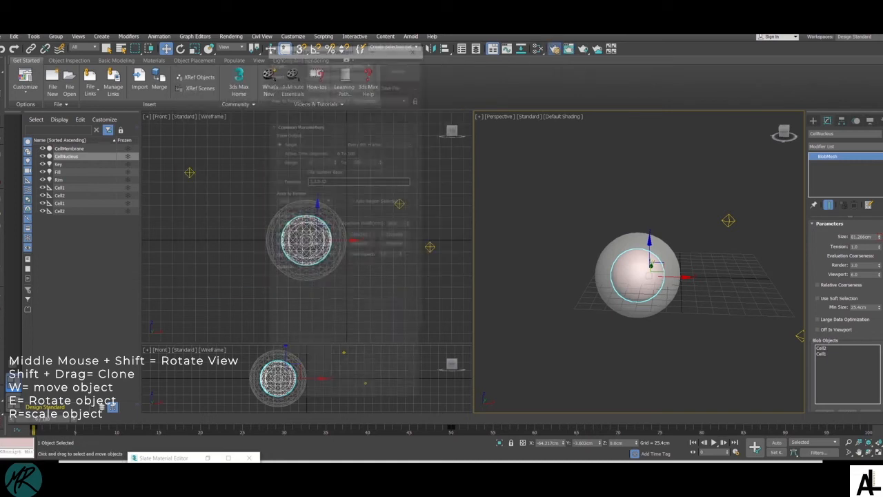
pyautogui.moveTo(351, 50); pyautogui.dragTo(289, 58)
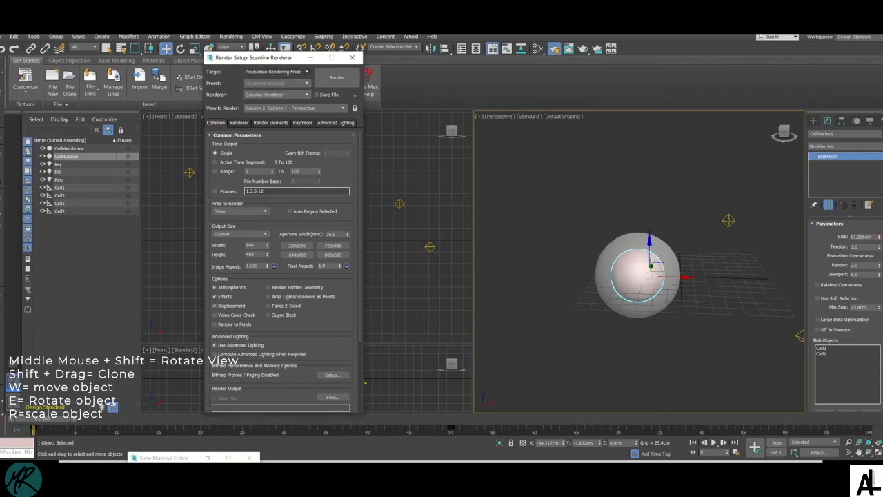
pyautogui.click(277, 72)
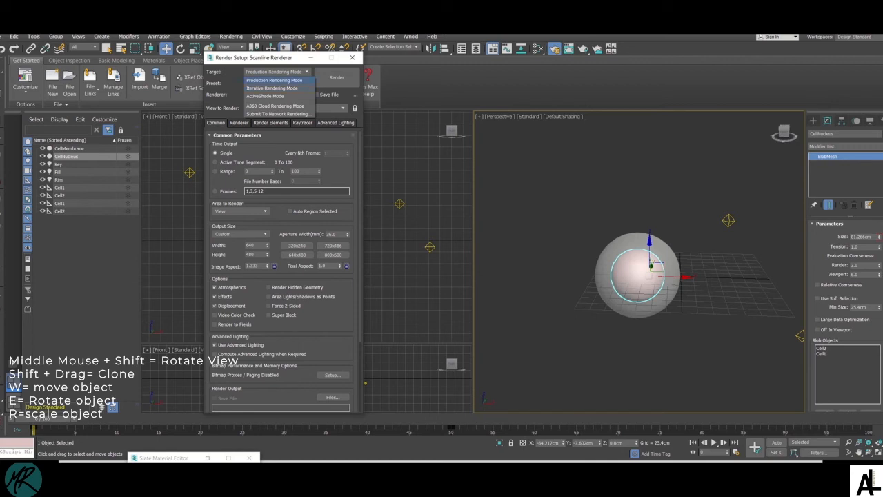
pyautogui.click(274, 80)
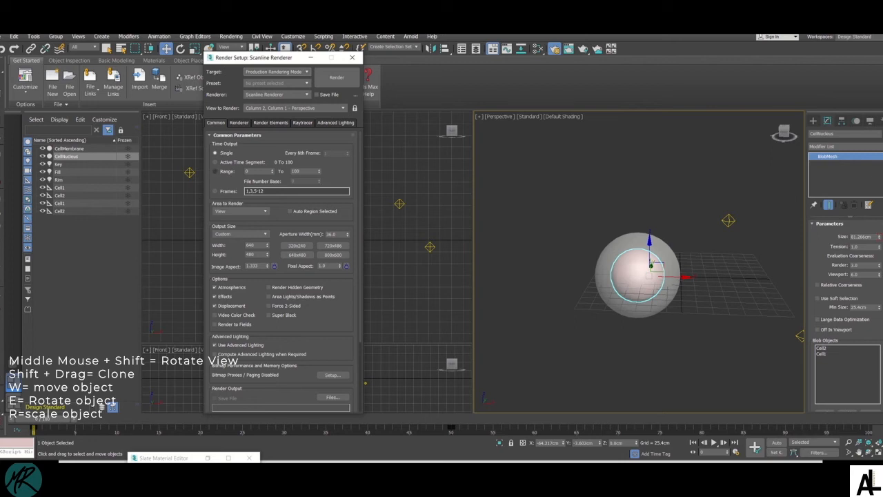
# Step: Set the render's time output to a range from frame 0 to 60, checking frame 60 in the animation
pyautogui.click(215, 171)
pyautogui.moveTo(43, 419); pyautogui.dragTo(533, 419)
pyautogui.press('w')
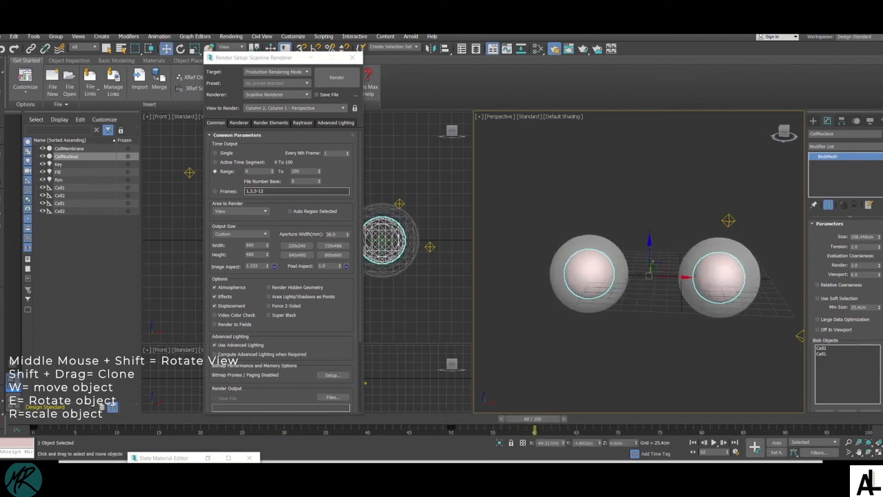
pyautogui.click(301, 171)
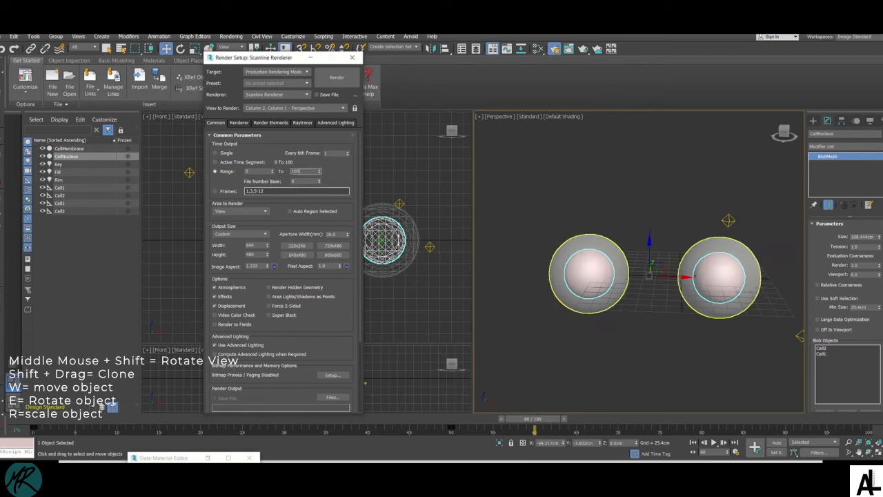
pyautogui.write('50')
pyautogui.scroll(-1, 279, 272)
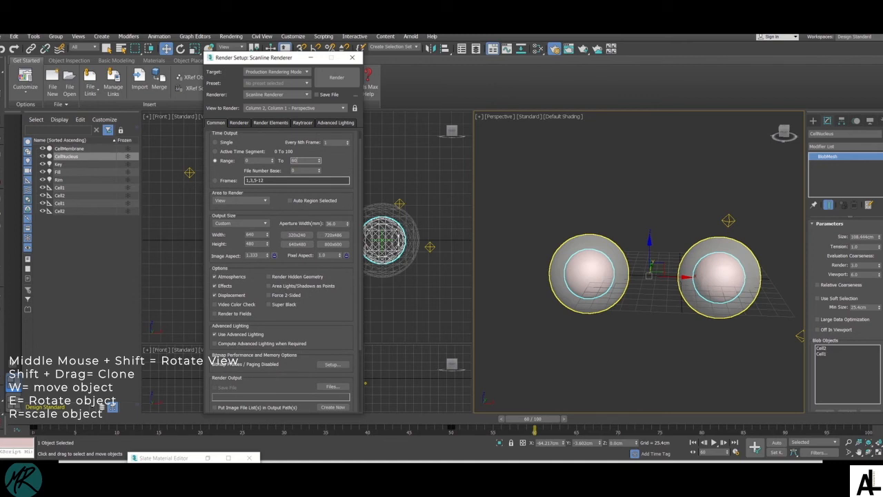
# Step: Keep the area to render as View and set the output size preset to HDTV (video)
pyautogui.click(240, 200)
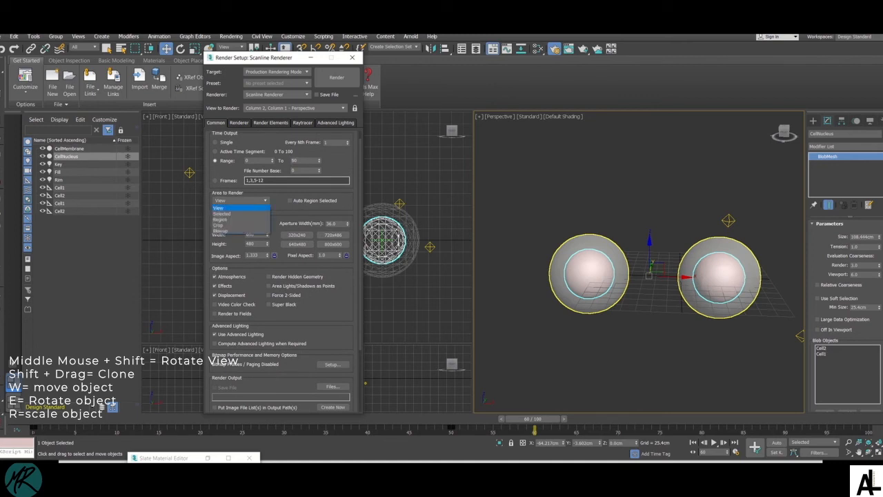
pyautogui.click(220, 208)
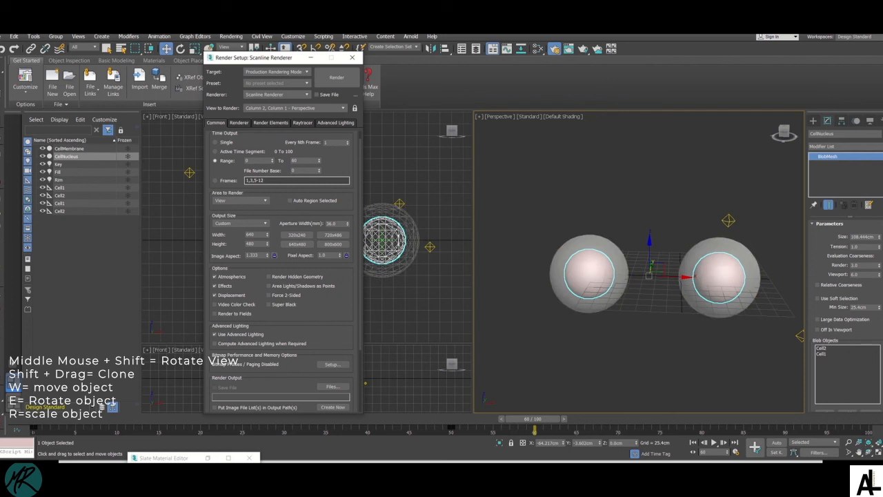
pyautogui.click(238, 223)
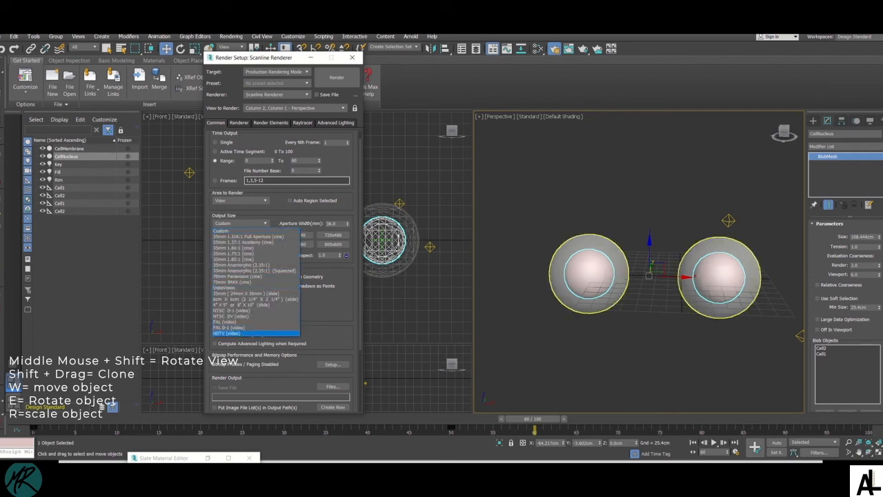
pyautogui.click(228, 333)
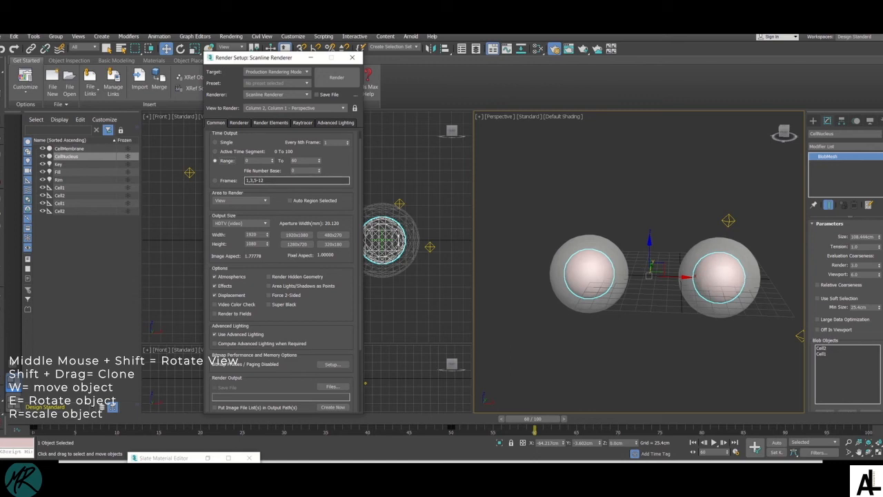
# Step: Show safe frames in the perspective view, fit both divided cells inside them, and return the animation to frame 0
pyautogui.click(649, 345)
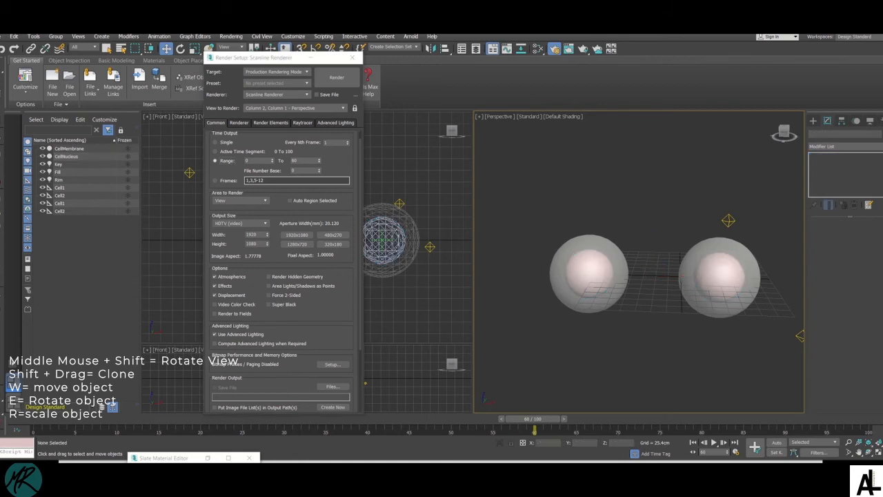
pyautogui.moveTo(648, 345); pyautogui.dragTo(635, 339, button='middle')
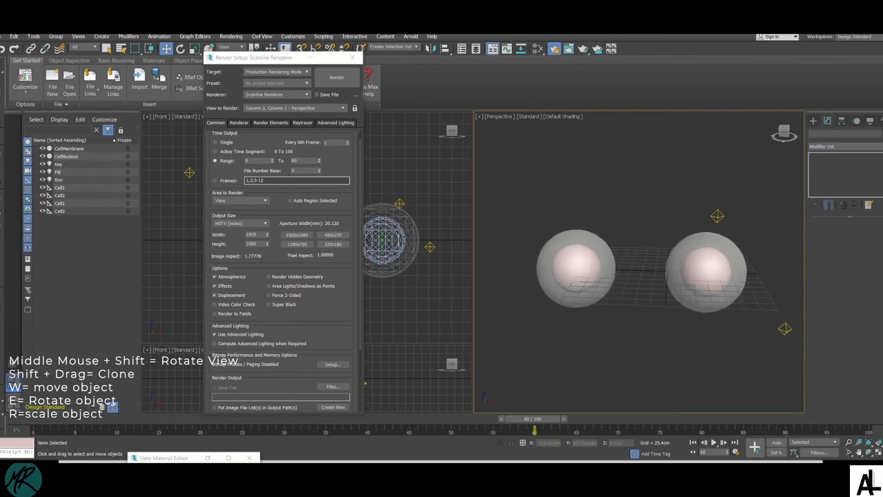
pyautogui.hotkey('shift', 'f')
pyautogui.moveTo(635, 340); pyautogui.dragTo(630, 336, button='middle')
pyautogui.moveTo(607, 214)
pyautogui.mouseDown(button='middle')
pyautogui.moveTo(601, 210)
pyautogui.moveTo(625, 231)
pyautogui.moveTo(612, 205)
pyautogui.mouseUp(button='middle')
pyautogui.scroll(-3, 601, 209)
pyautogui.scroll(3, 624, 231)
pyautogui.scroll(4, 612, 207)
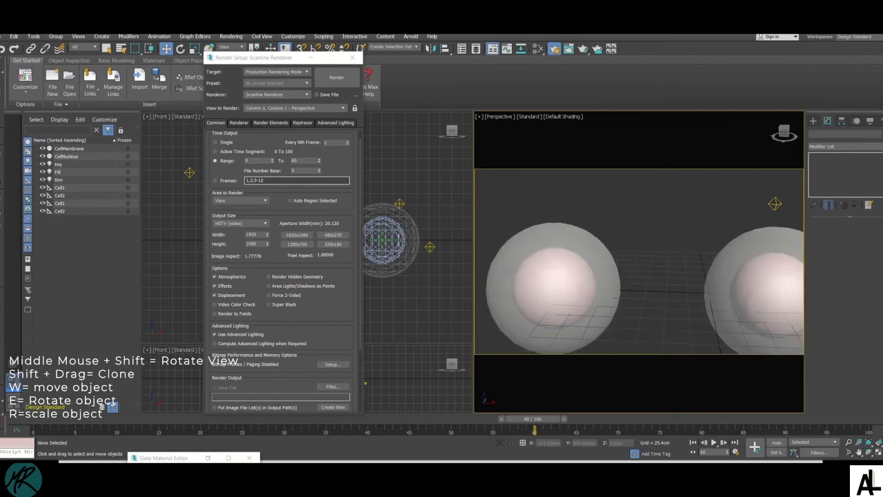
pyautogui.scroll(-4, 603, 221)
pyautogui.moveTo(639, 260); pyautogui.dragTo(638, 265, button='middle')
pyautogui.moveTo(534, 418); pyautogui.dragTo(42, 418)
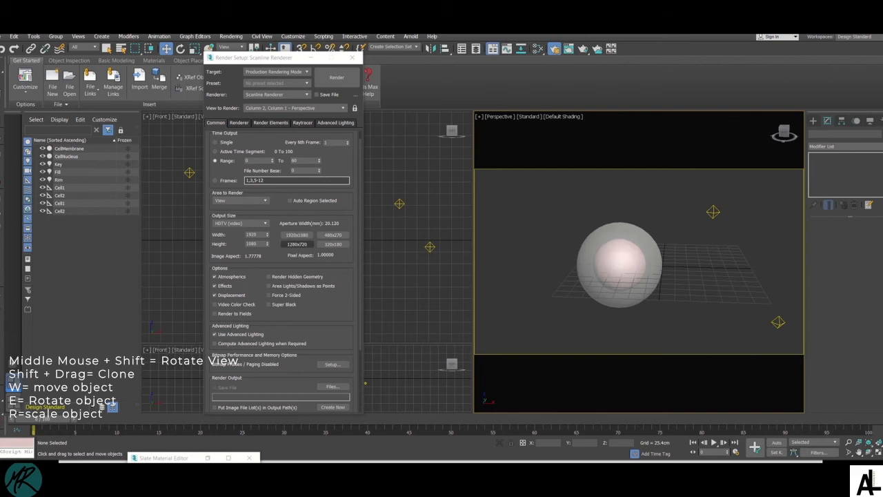
# Step: Set the output size to 1280x720 and review the renderer and render element settings
pyautogui.click(296, 245)
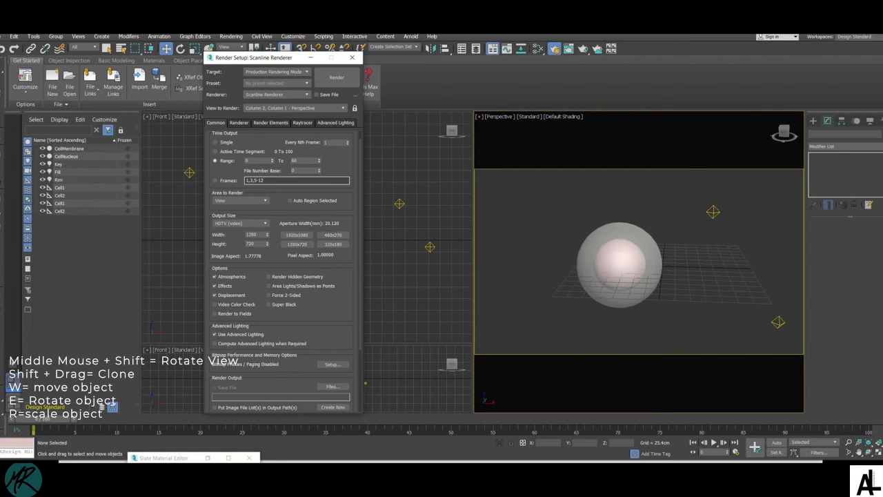
pyautogui.scroll(-2, 297, 244)
pyautogui.scroll(-3, 281, 272)
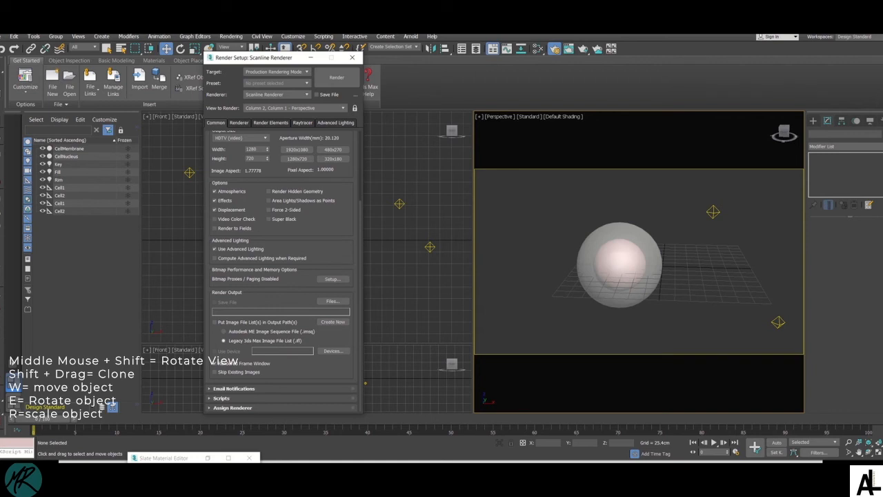
pyautogui.click(239, 123)
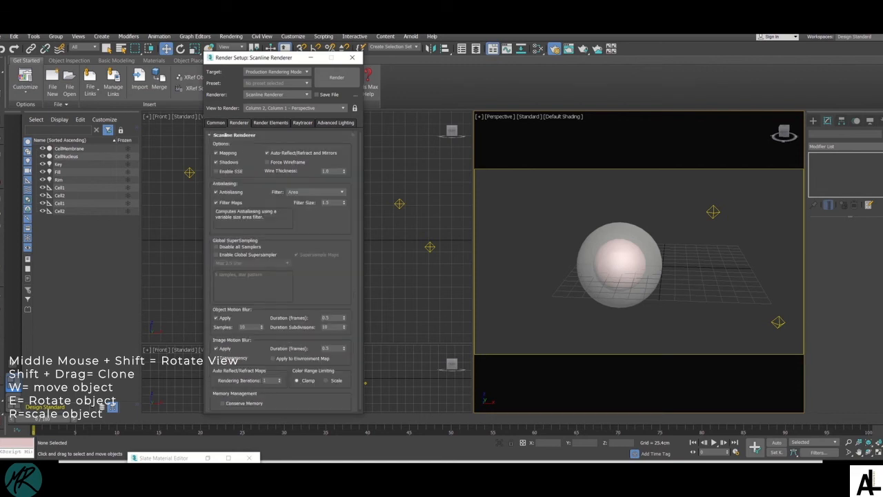
pyautogui.click(271, 123)
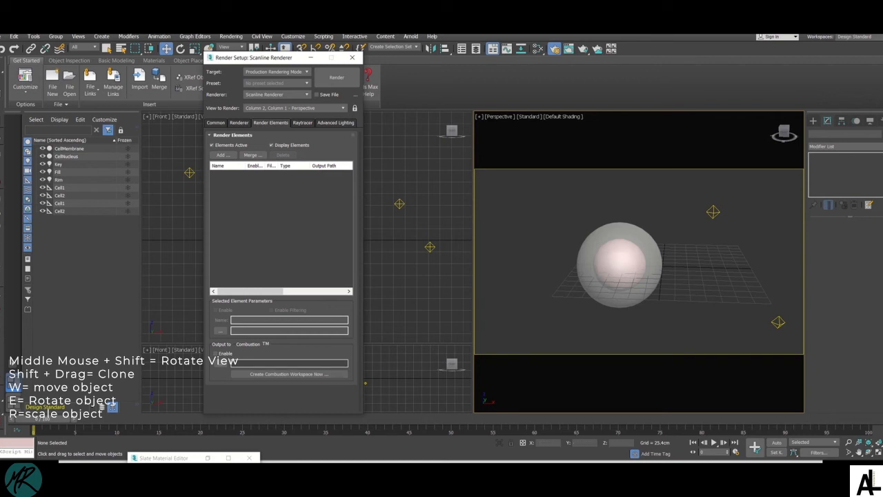
pyautogui.click(216, 123)
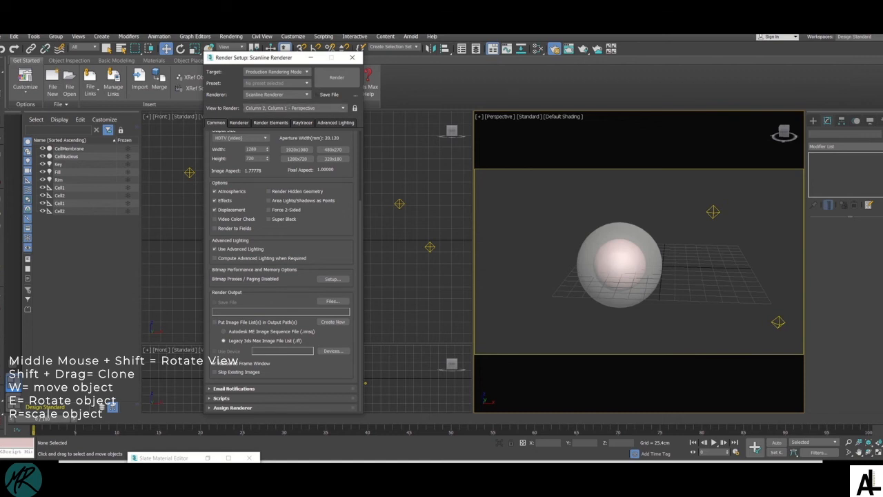
# Step: Start choosing the render output file and create a Desktop folder named CellDivision for it
pyautogui.click(332, 301)
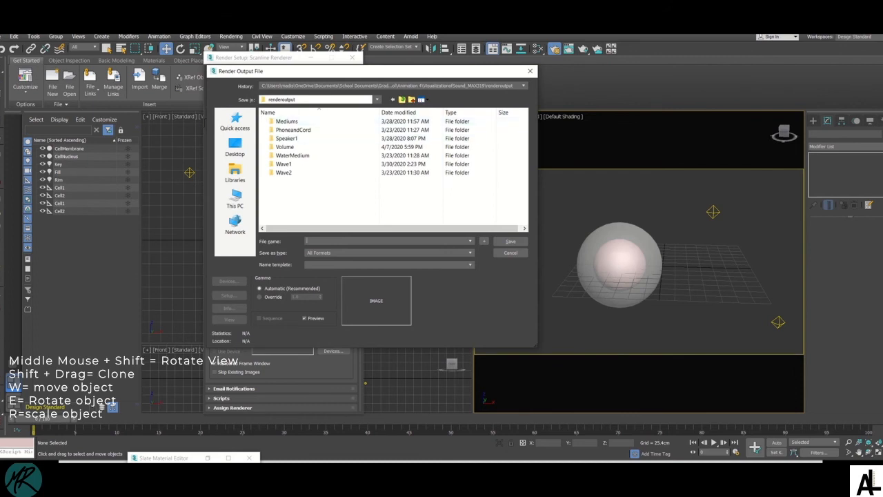
pyautogui.moveTo(297, 71); pyautogui.dragTo(142, 83)
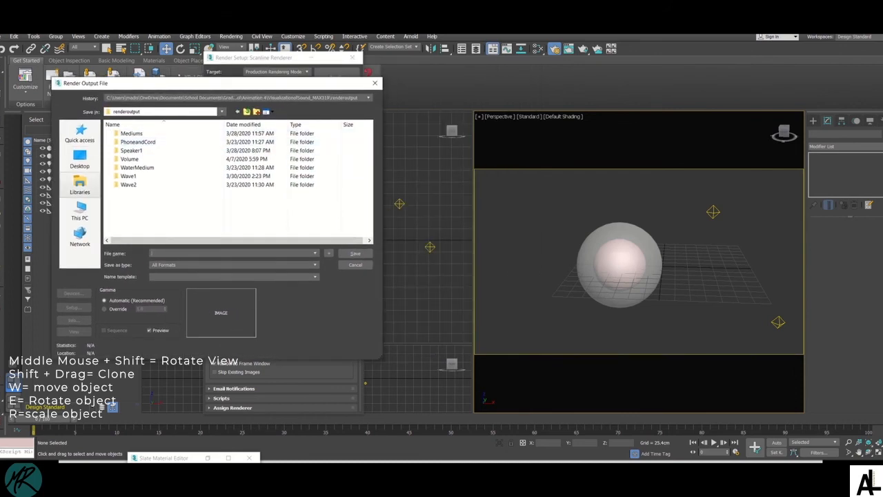
pyautogui.click(80, 159)
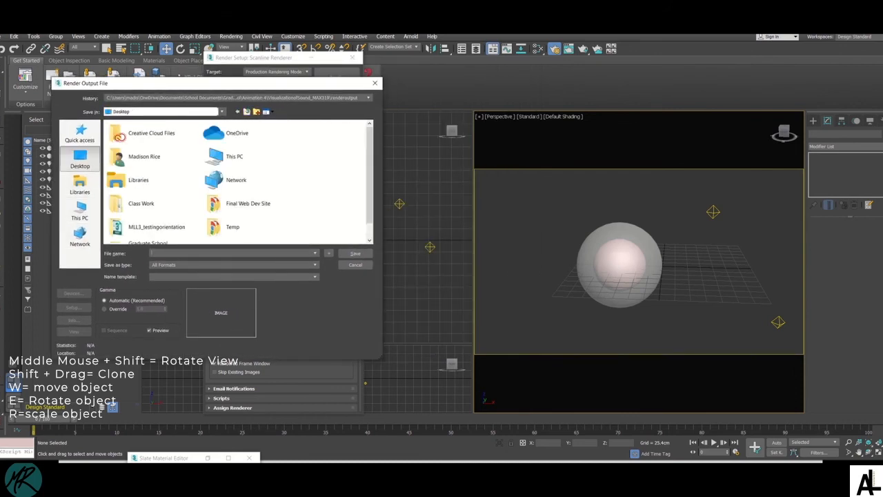
pyautogui.scroll(-1, 262, 207)
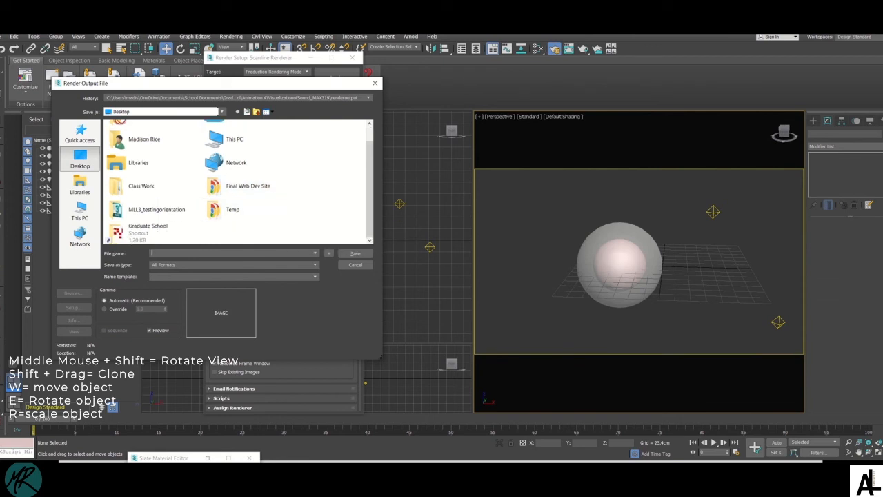
pyautogui.rightClick(221, 238)
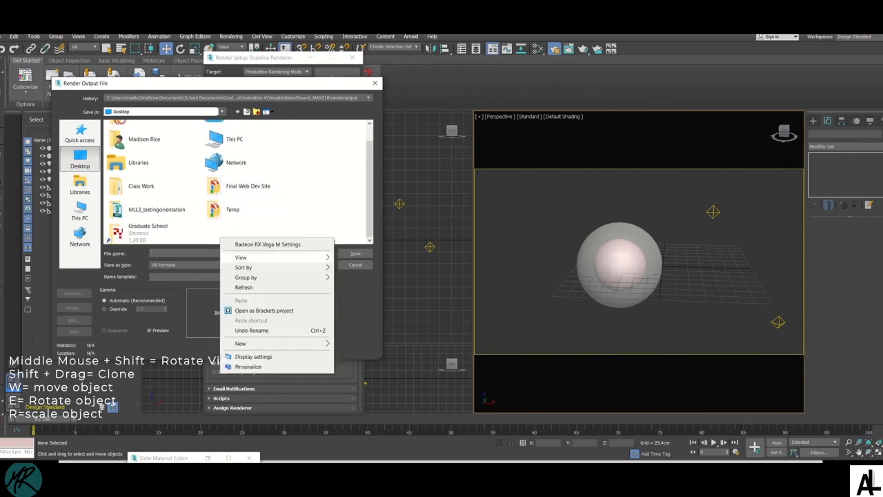
pyautogui.moveTo(276, 343)
pyautogui.click(354, 344)
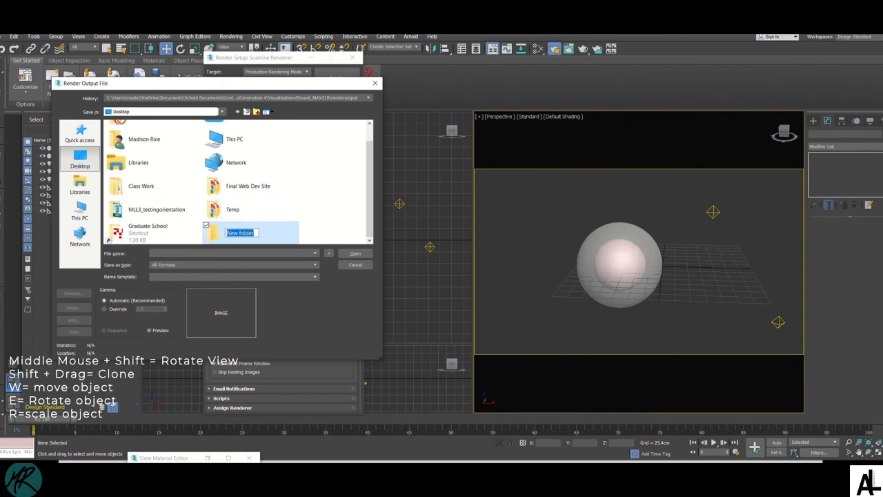
pyautogui.write('CellDivision')
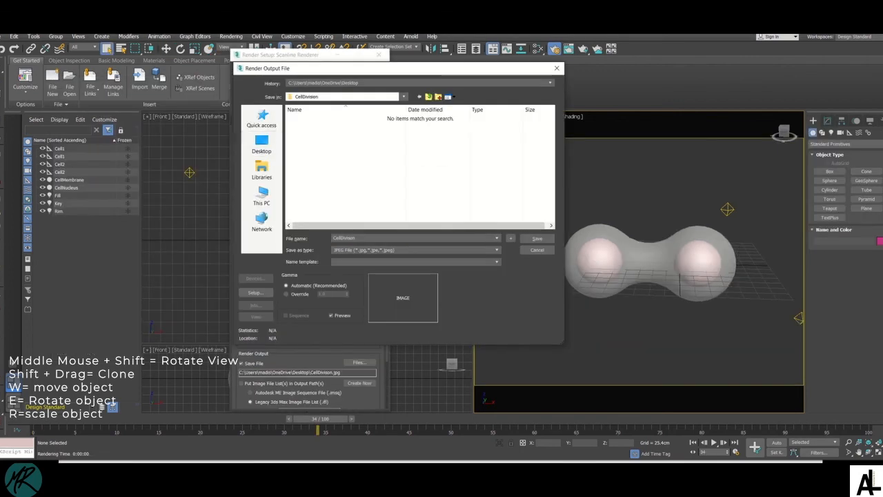
# Step: Save the render output in the CellDivision folder as a JPEG file named CellDivison
pyautogui.doubleClick(345, 238)
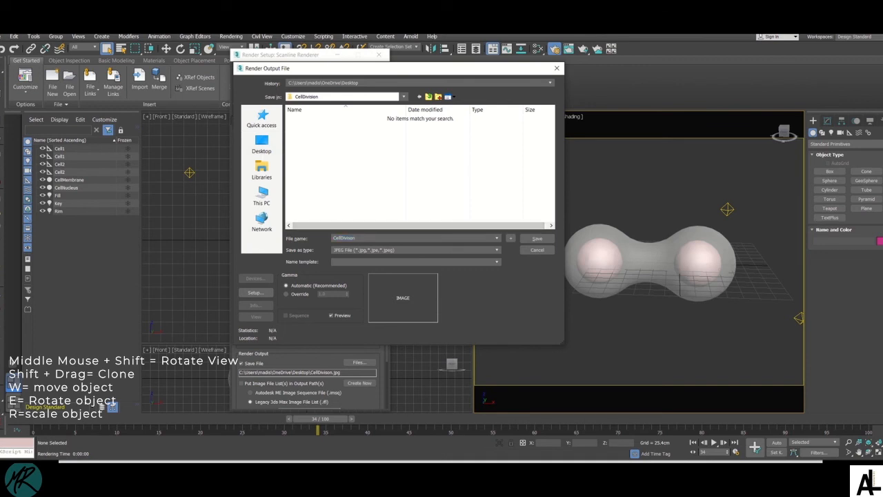
pyautogui.click(416, 250)
pyautogui.click(373, 297)
pyautogui.click(537, 238)
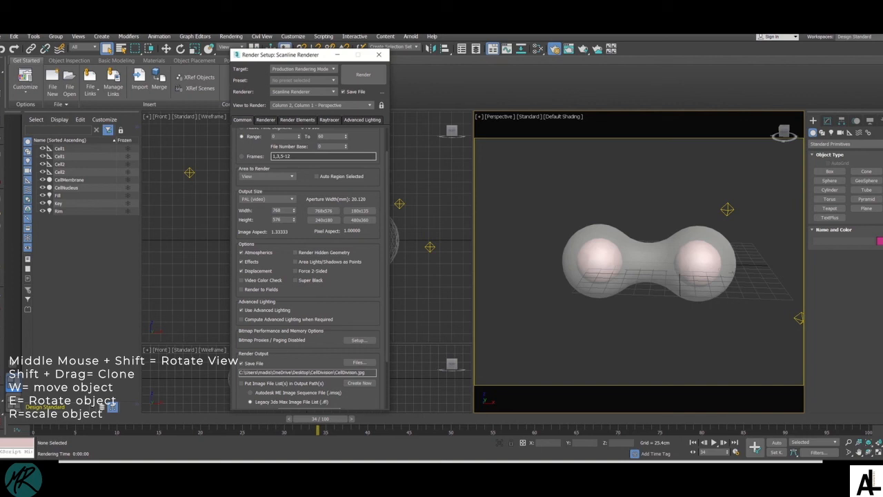
# Step: Render the frame range from 0 to 60 and move the rendered frame window clear of the render setup
pyautogui.scroll(2, 312, 268)
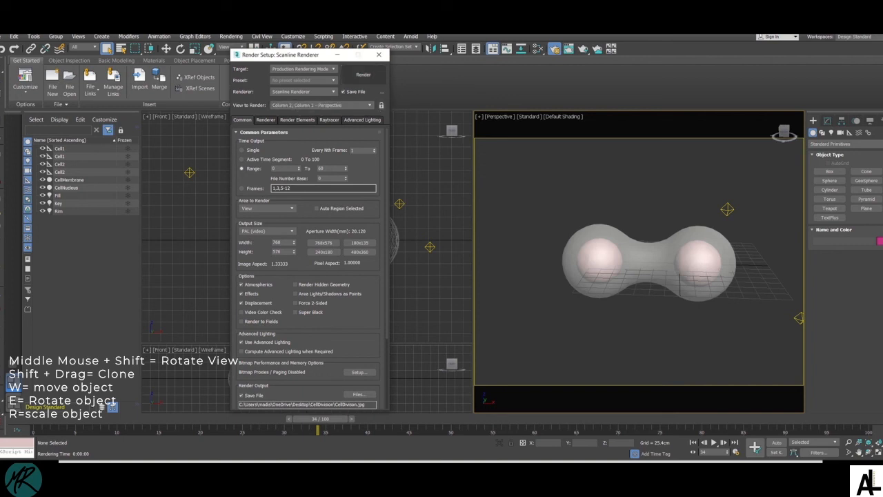
pyautogui.click(364, 75)
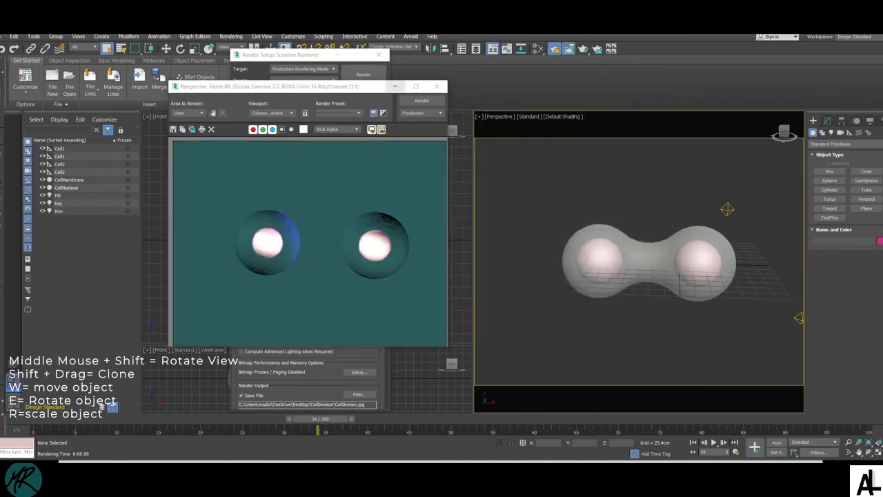
pyautogui.moveTo(373, 86); pyautogui.dragTo(648, 86)
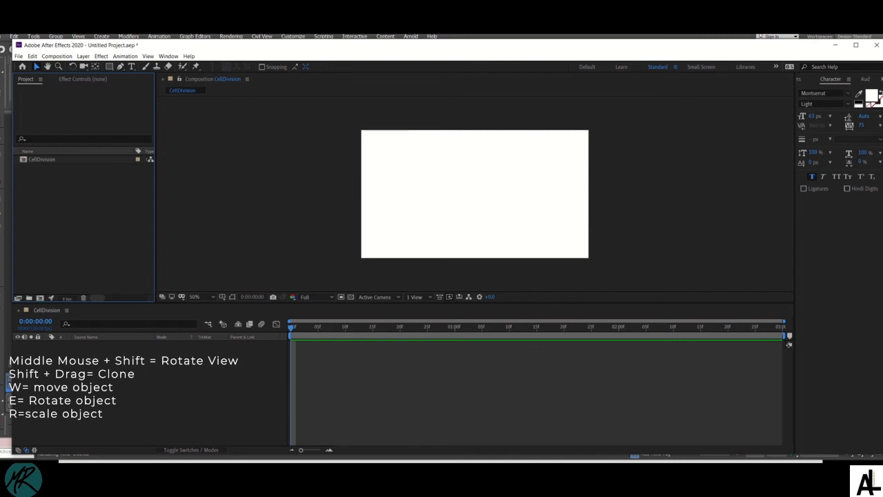
# Step: In After Effects, import the rendered frames CellDivison0000 to CellDivison0060 from the Desktop's CellDivision folder as a JPEG sequence
pyautogui.click(19, 56)
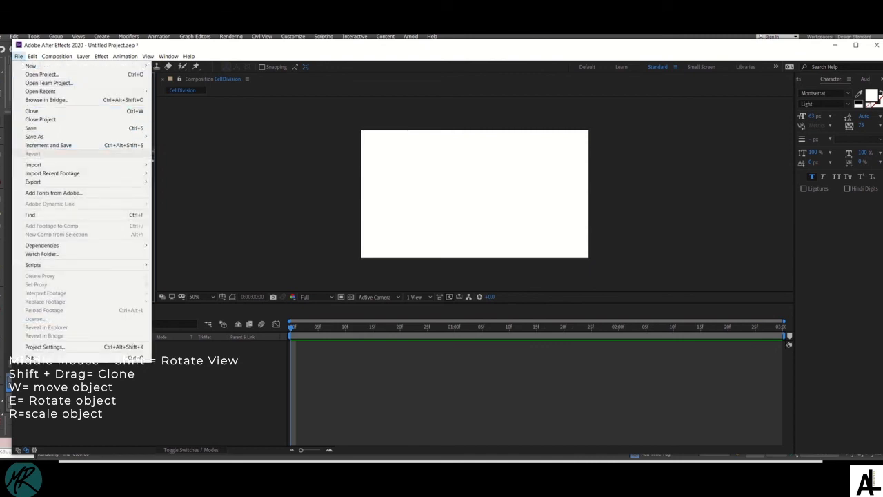
pyautogui.moveTo(69, 164)
pyautogui.click(172, 164)
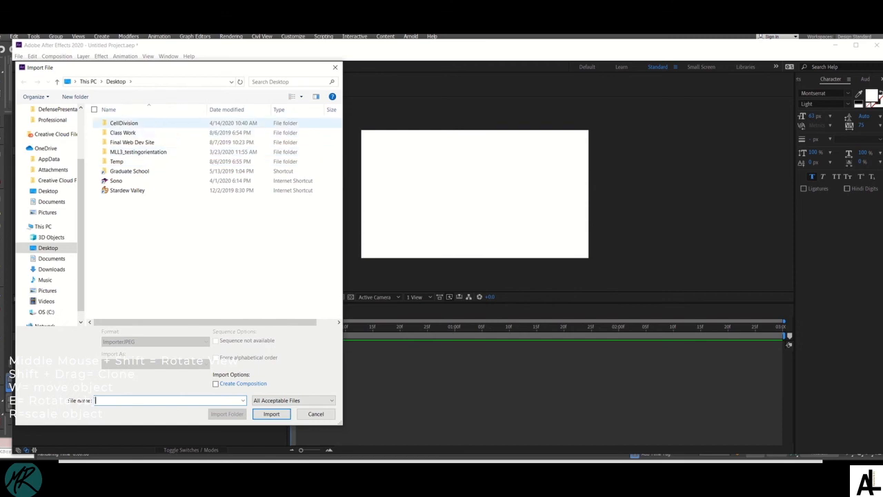
pyautogui.doubleClick(123, 123)
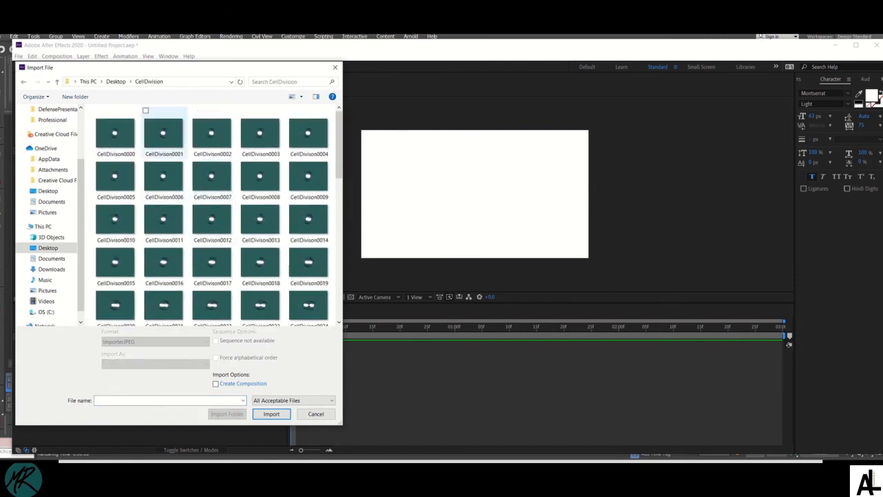
pyautogui.click(115, 133)
pyautogui.scroll(-5, 242, 201)
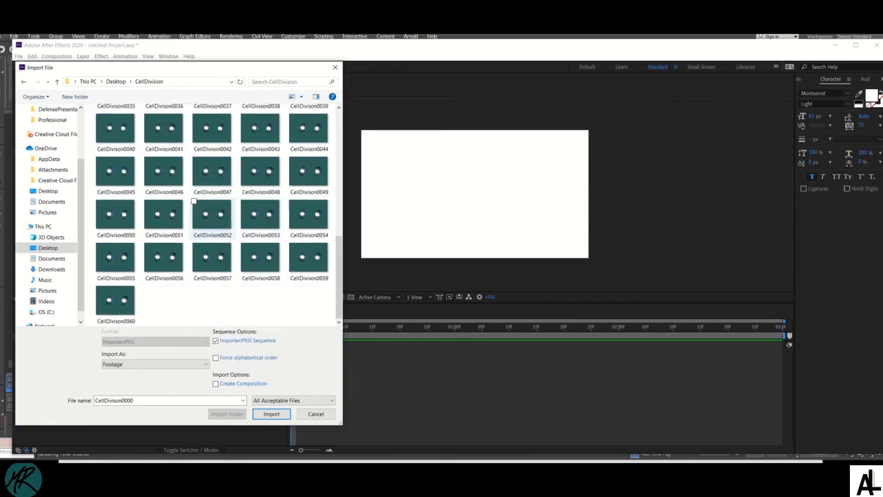
pyautogui.keyDown('shift'); pyautogui.click(115, 300); pyautogui.keyUp('shift')
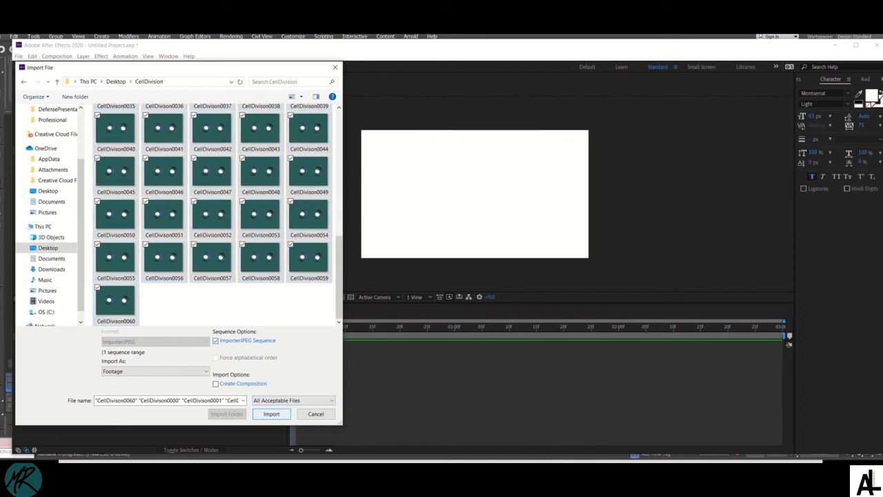
pyautogui.click(271, 414)
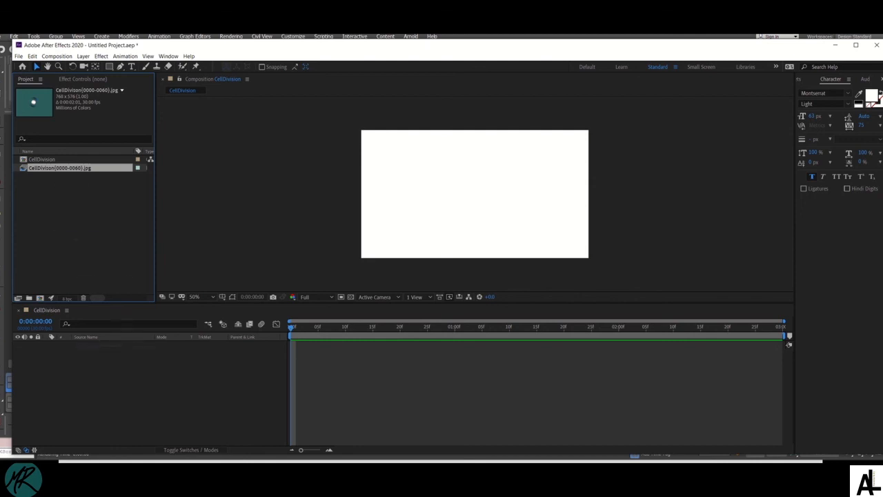
# Step: Add the imported sequence to the CellDivision composition, scale it up to fill the frame, and preview the playback
pyautogui.moveTo(59, 168); pyautogui.dragTo(97, 366)
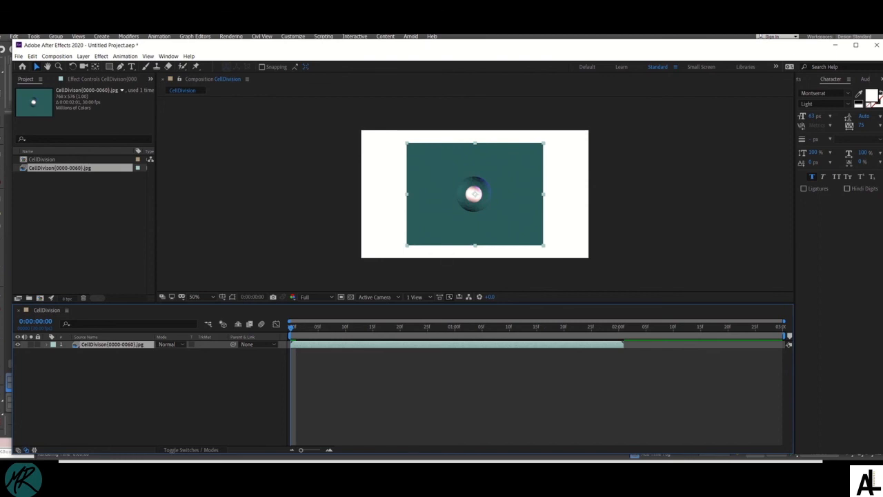
pyautogui.moveTo(543, 245); pyautogui.dragTo(608, 294)
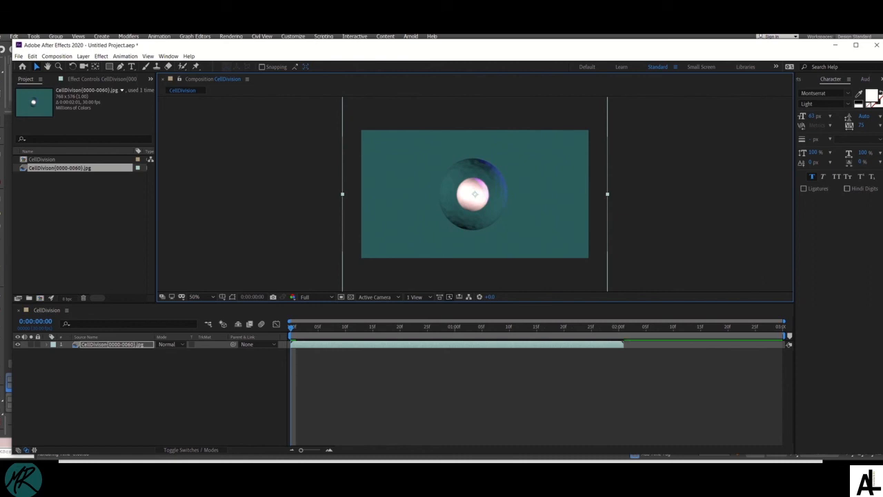
pyautogui.press('space')
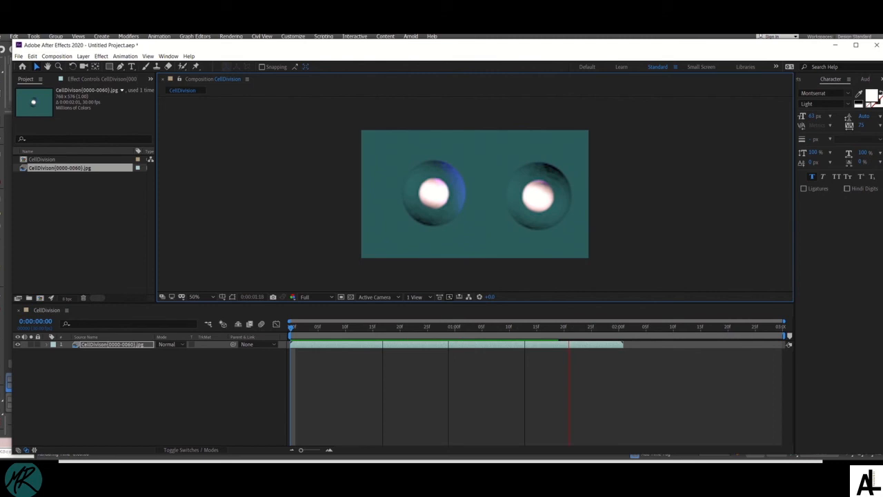
pyautogui.press('space')
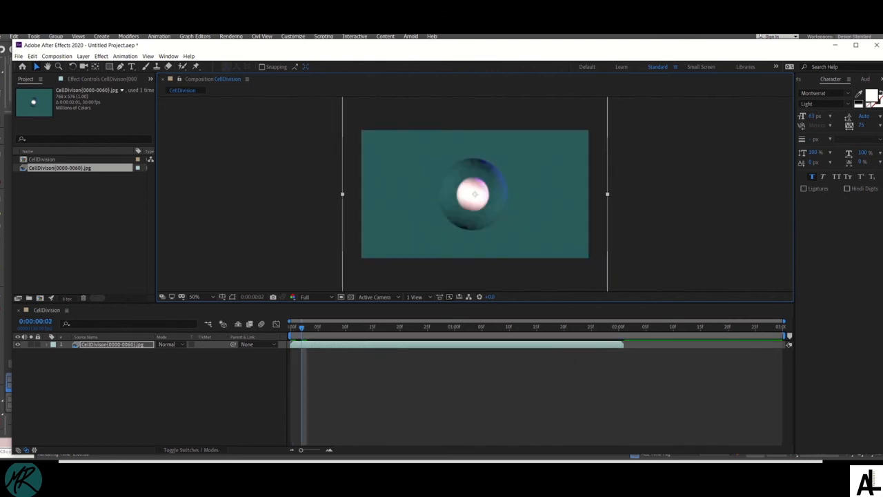
# Step: Preview the CellDivision composition's playback and add the composition to the render queue
pyautogui.press('space')
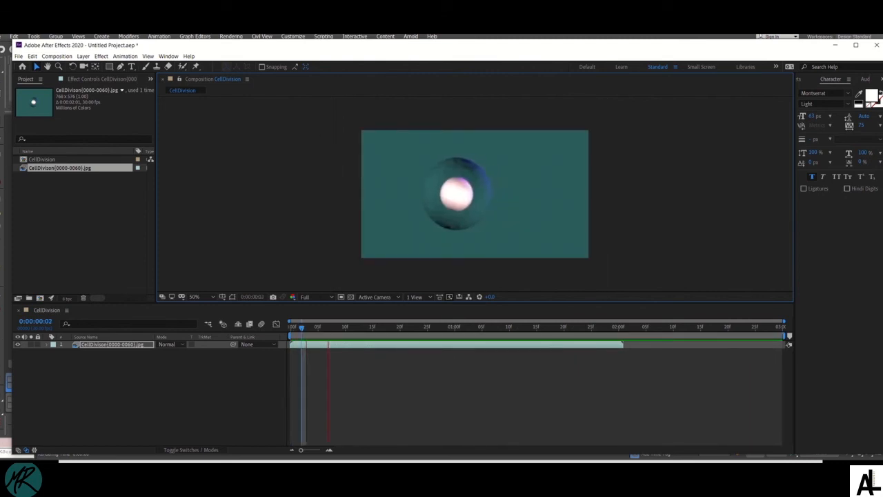
pyautogui.press('space')
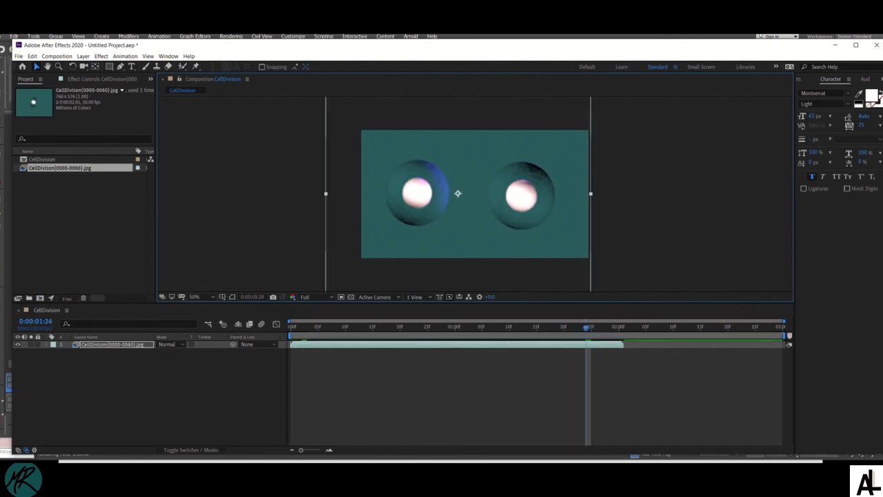
pyautogui.click(57, 56)
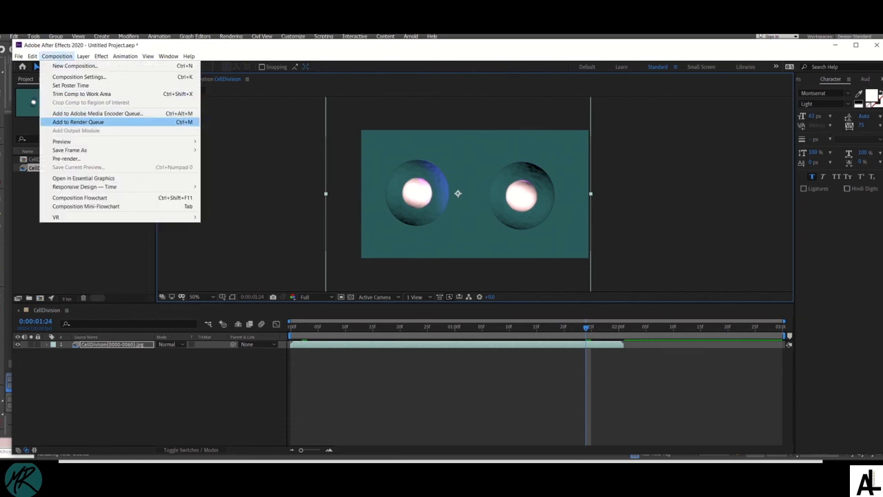
pyautogui.click(78, 121)
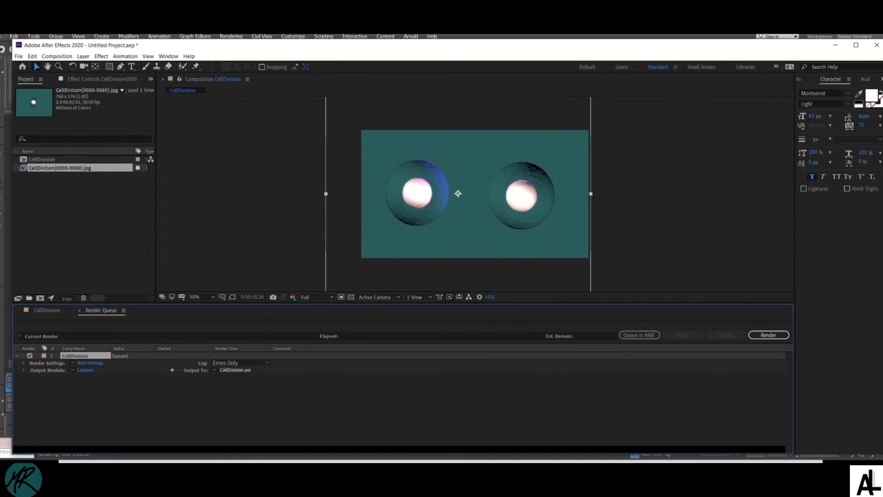
# Step: Save the queued composition's output to the Desktop as an AVI named CellDivision and render it
pyautogui.click(235, 370)
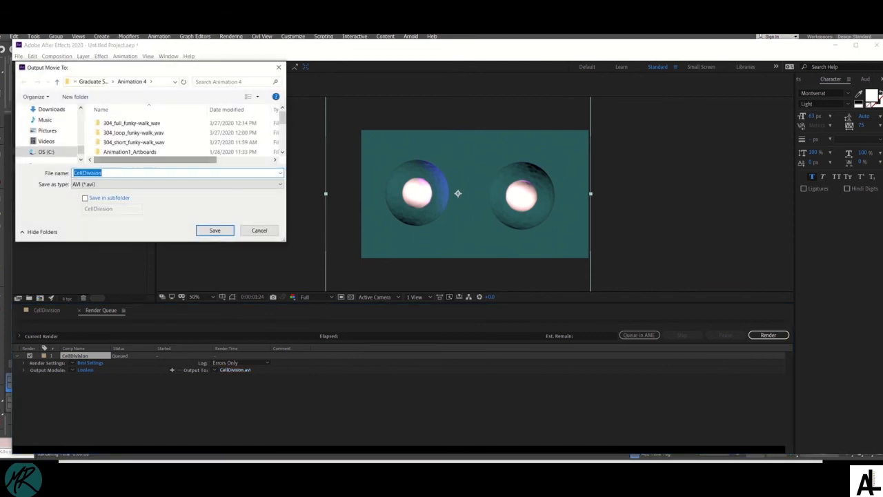
pyautogui.scroll(2, 52, 131)
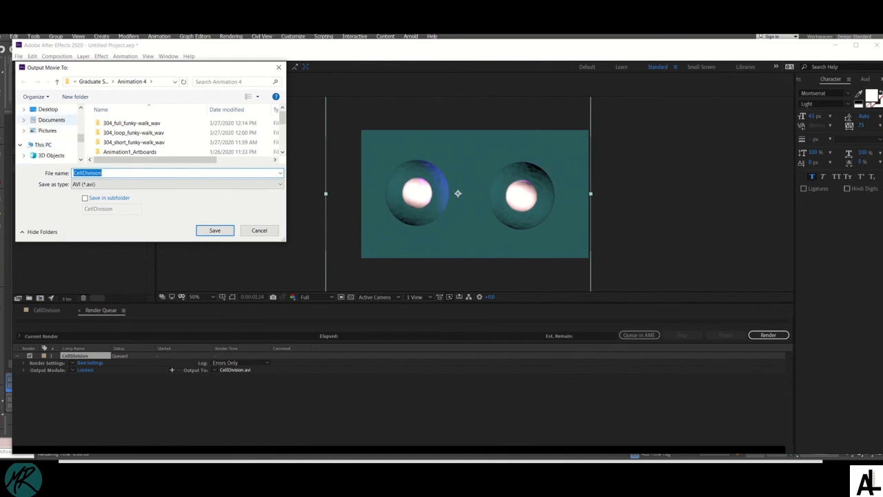
pyautogui.click(48, 109)
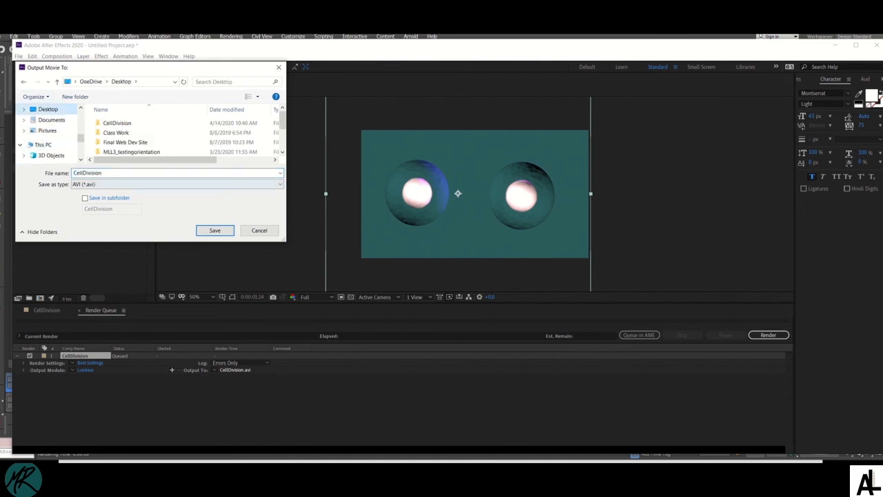
pyautogui.click(131, 173)
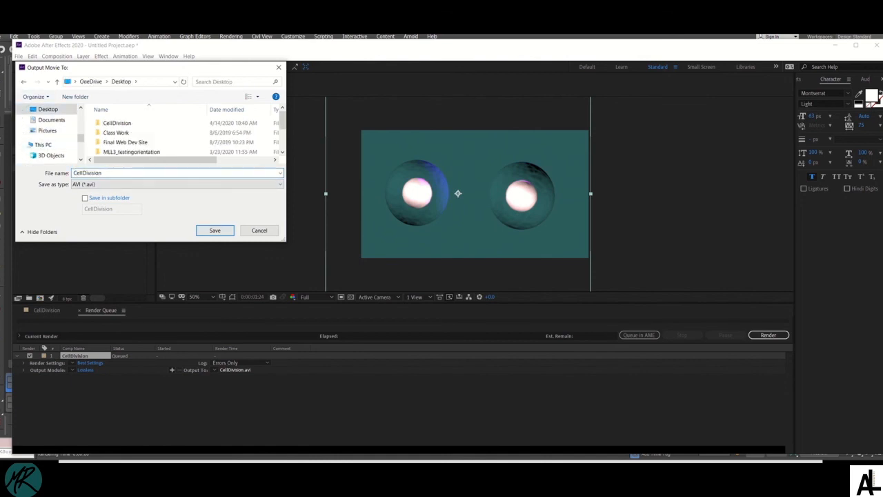
pyautogui.press('Return')
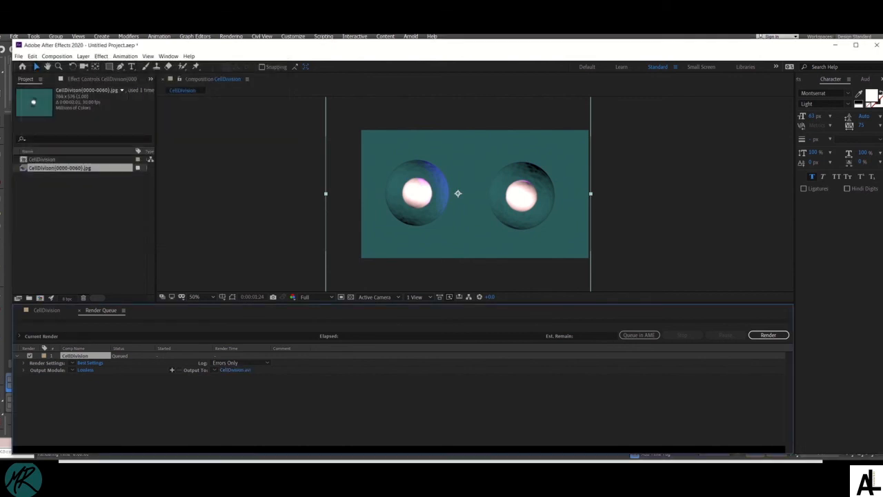
pyautogui.click(769, 336)
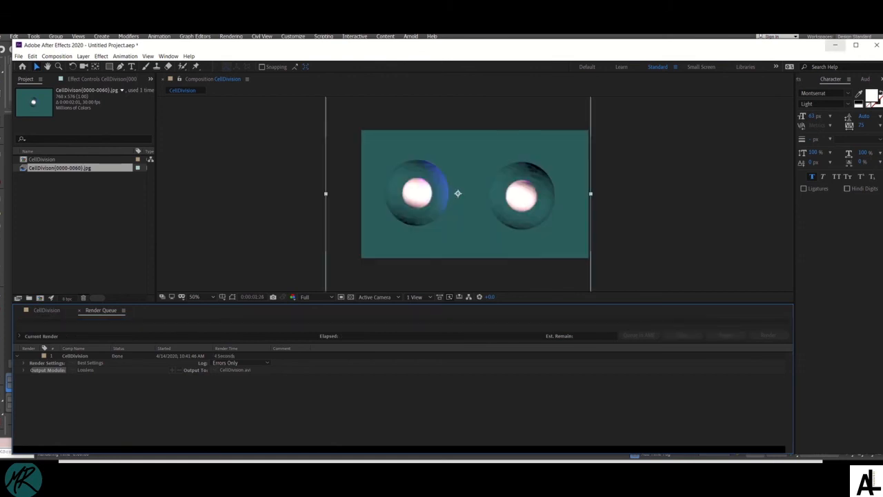
# Step: Minimize After Effects and open the rendered CellDivision video from the Desktop folder in File Explorer
pyautogui.click(835, 45)
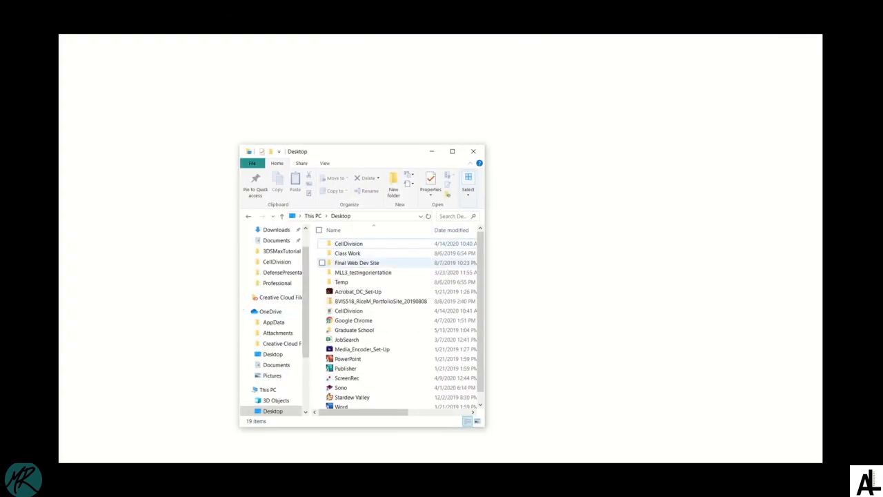
pyautogui.scroll(1, 276, 276)
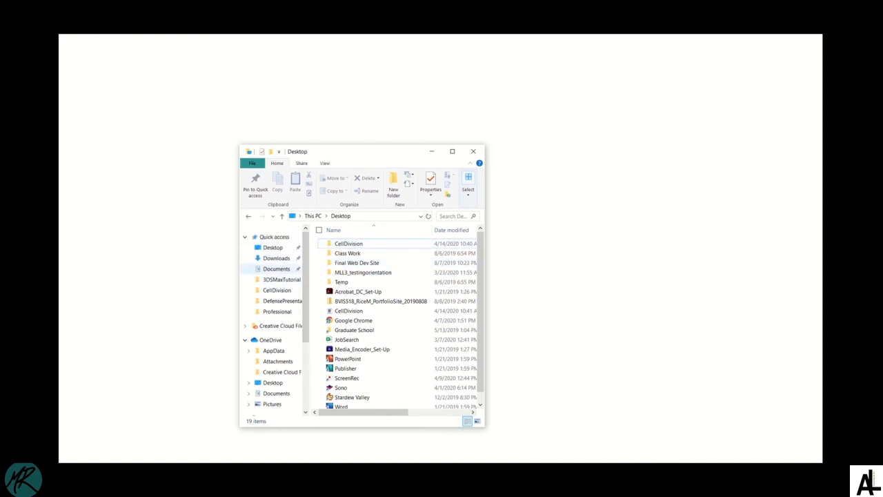
pyautogui.click(273, 248)
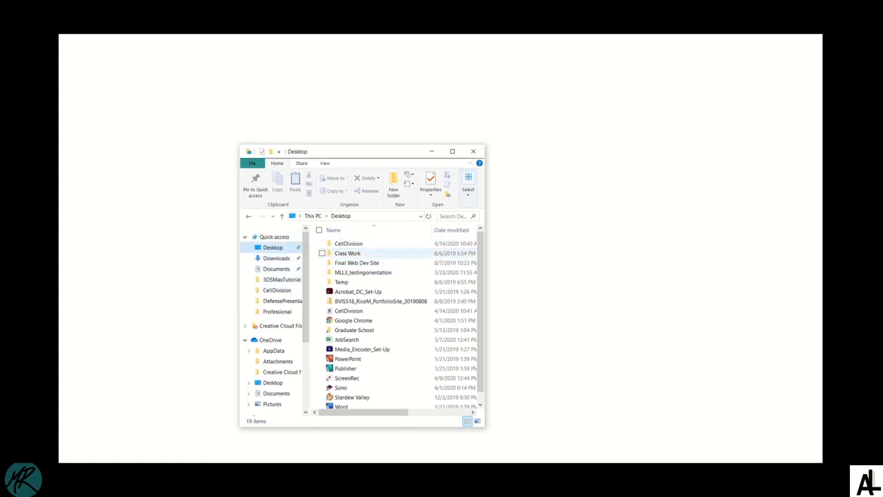
pyautogui.scroll(-1, 376, 298)
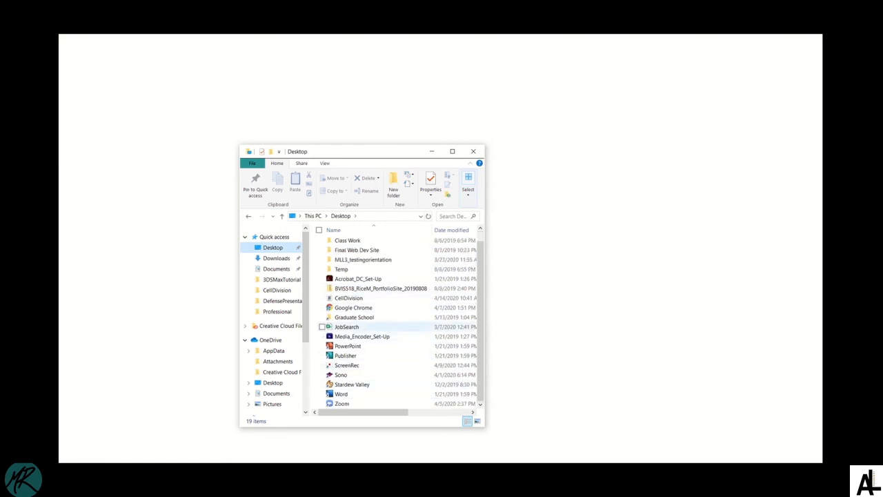
pyautogui.click(349, 298)
pyautogui.doubleClick(348, 298)
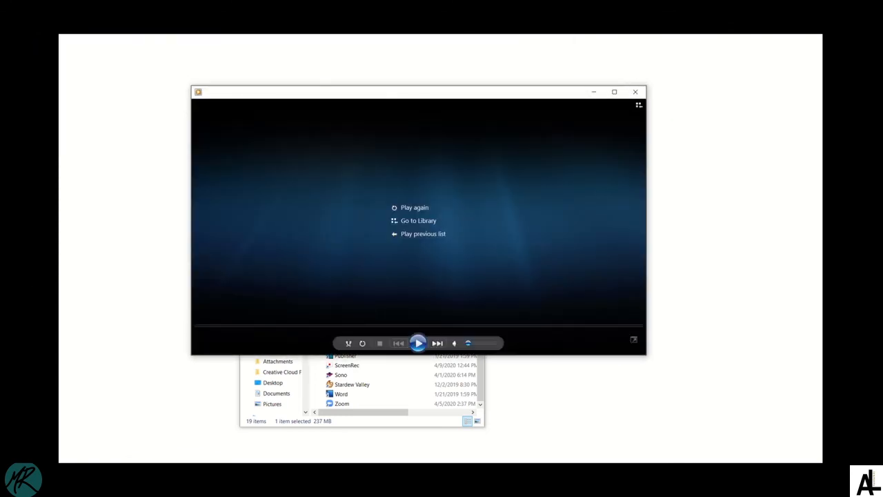
# Step: Replay the CellDivision video several times to review the animation, and move the player window aside slightly
pyautogui.click(412, 207)
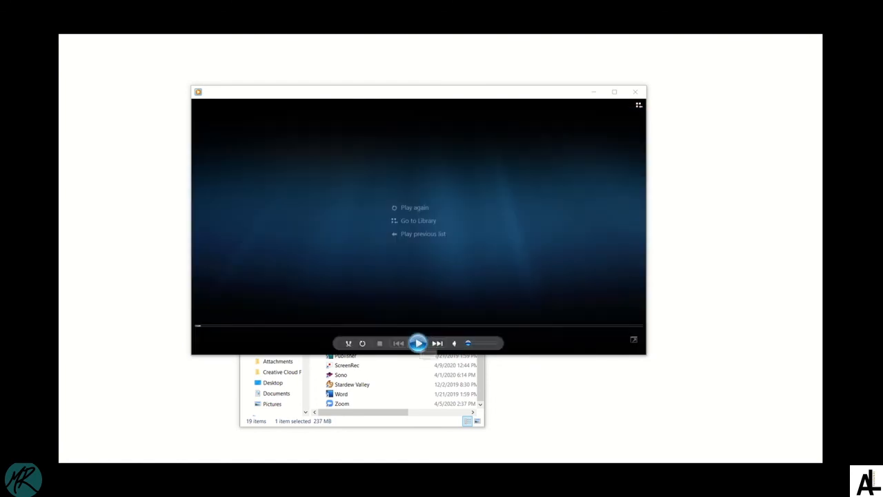
pyautogui.click(414, 207)
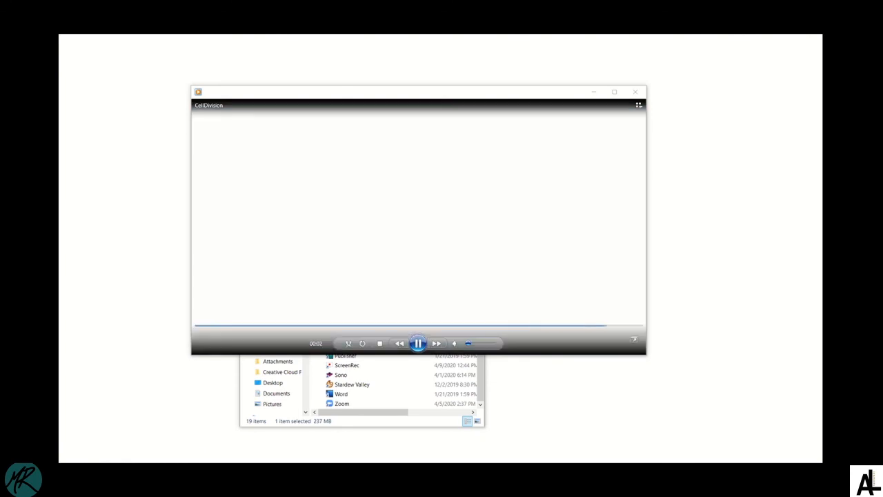
pyautogui.click(418, 343)
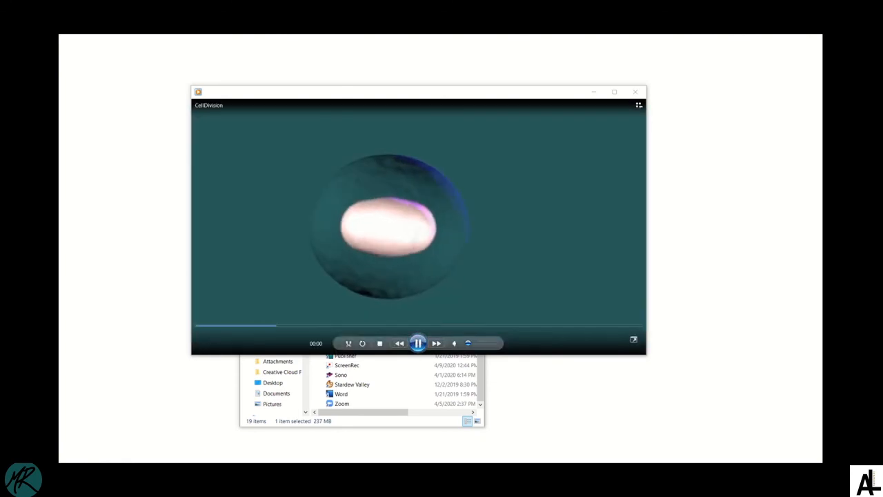
pyautogui.moveTo(419, 92); pyautogui.dragTo(364, 84)
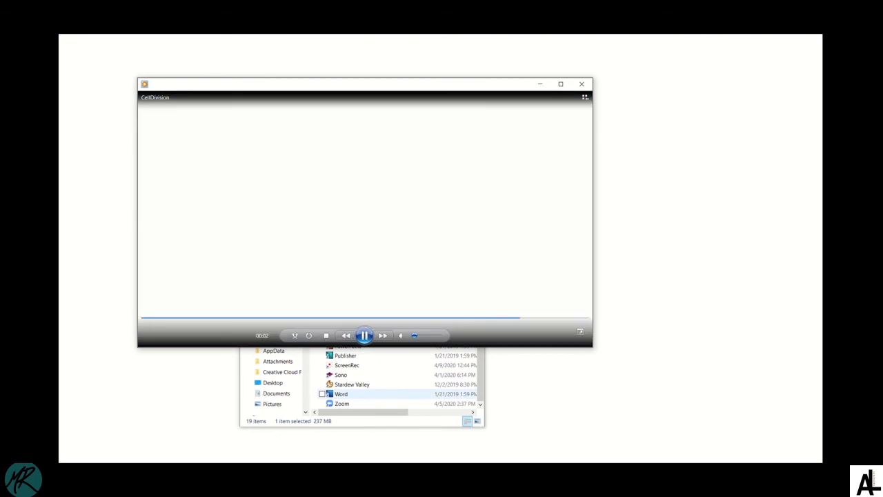